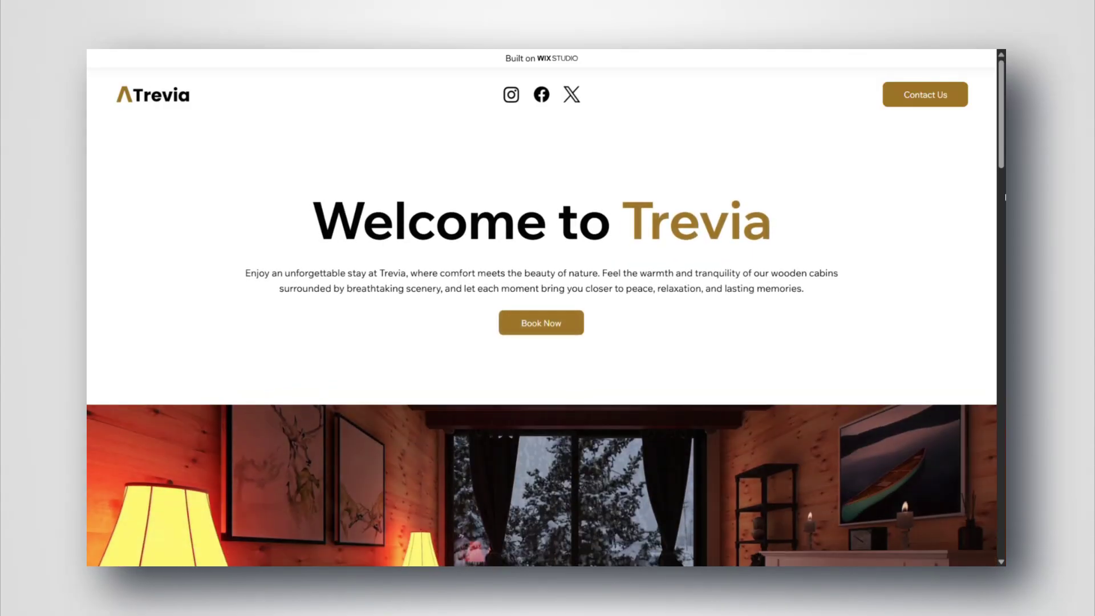
Scroll through the Wix Studio page and choose Start creating.
scroll(542, 313, down, 3)
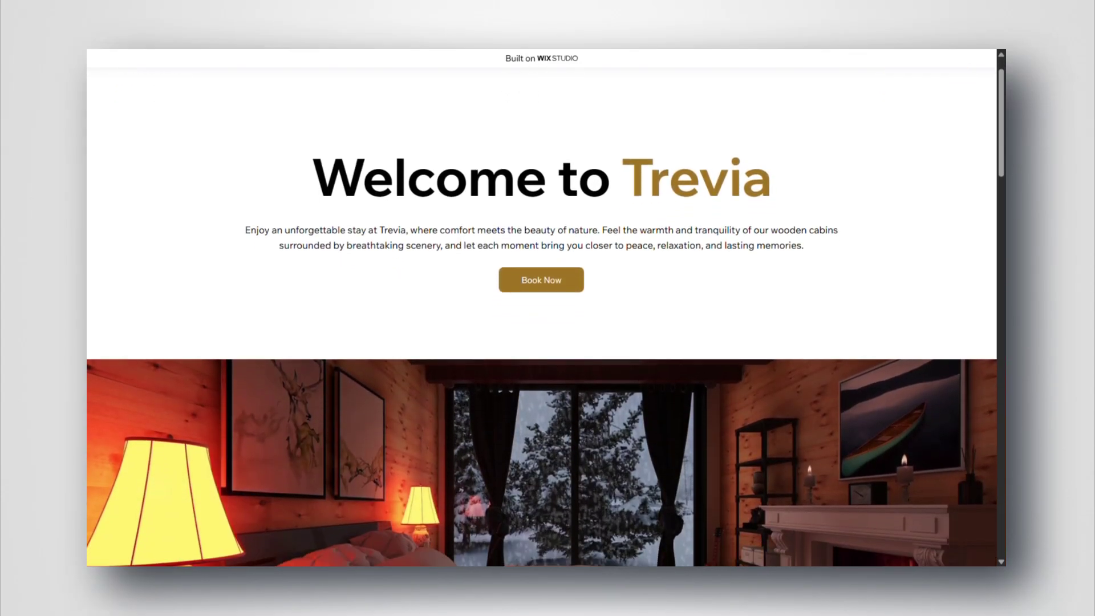
scroll(542, 314, down, 5)
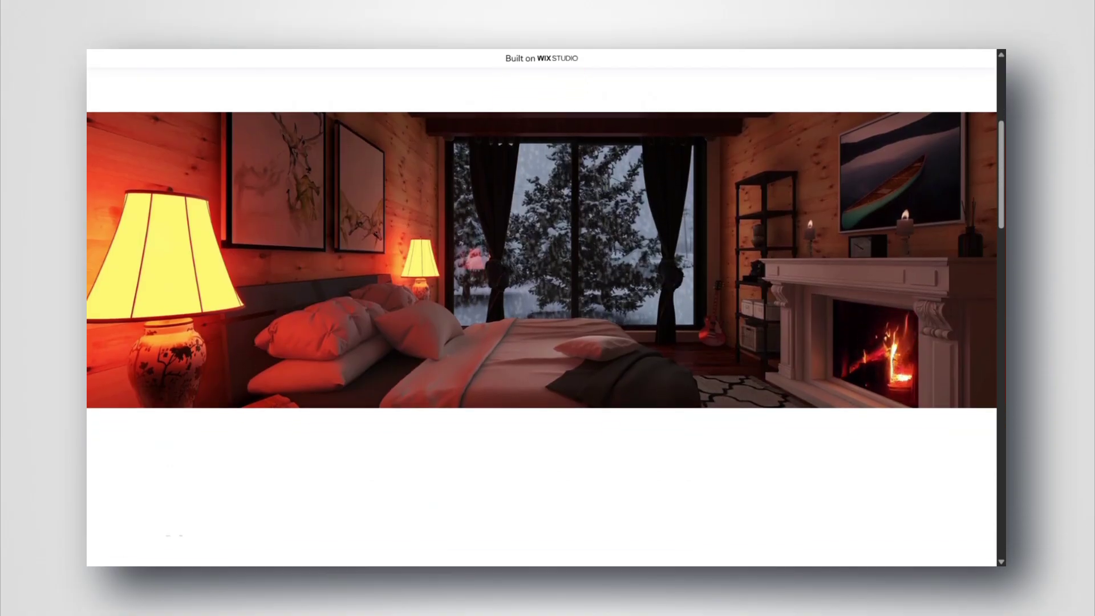
scroll(542, 313, down, 5)
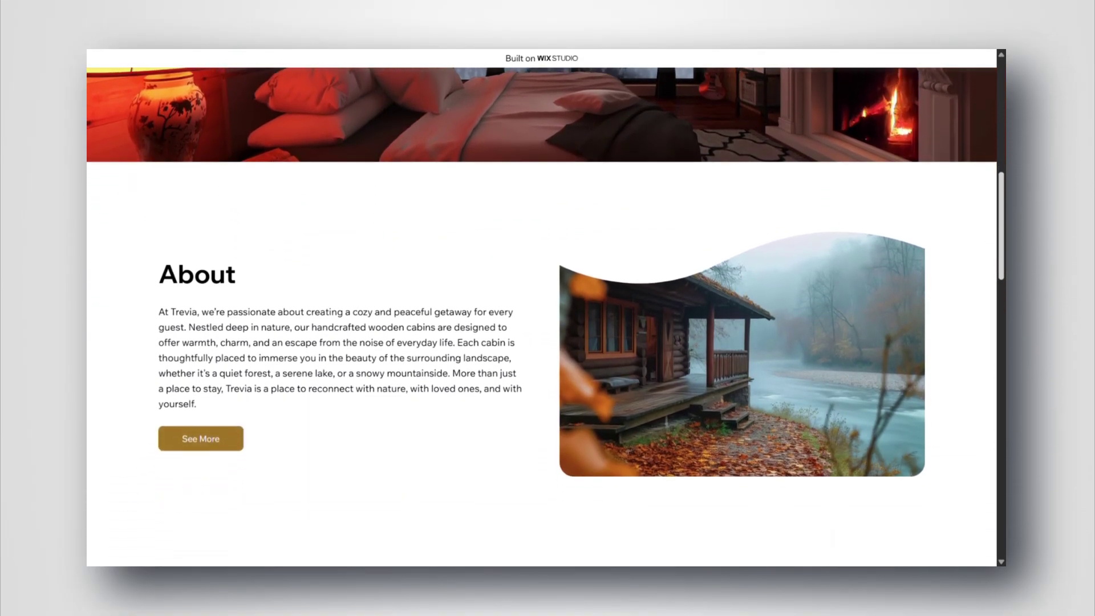
scroll(542, 313, down, 5)
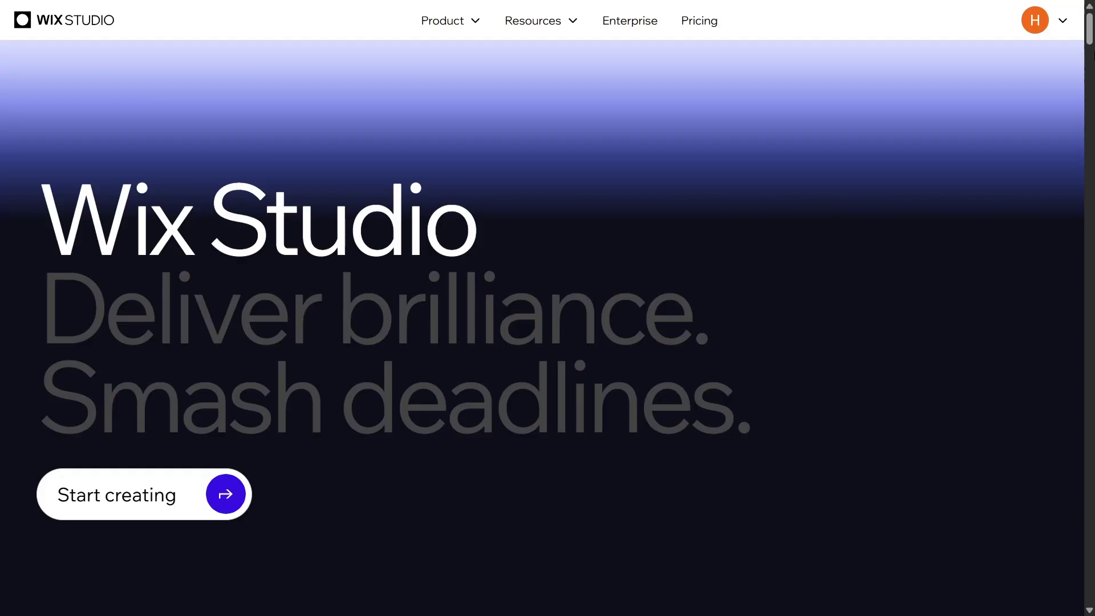
scroll(548, 309, down, 3)
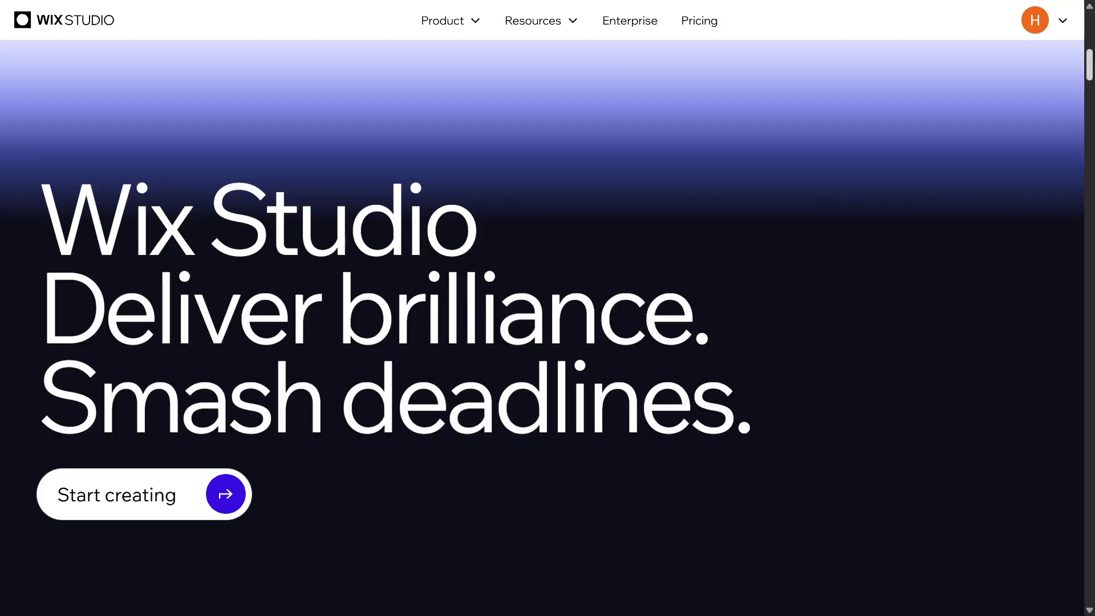
scroll(548, 308, down, 5)
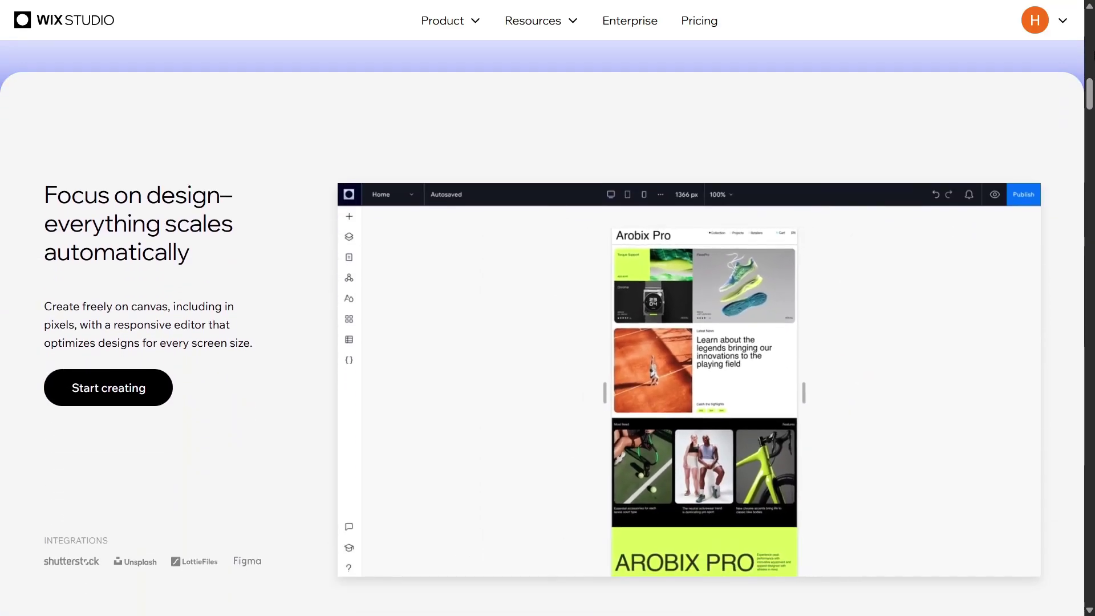
scroll(548, 308, down, 1)
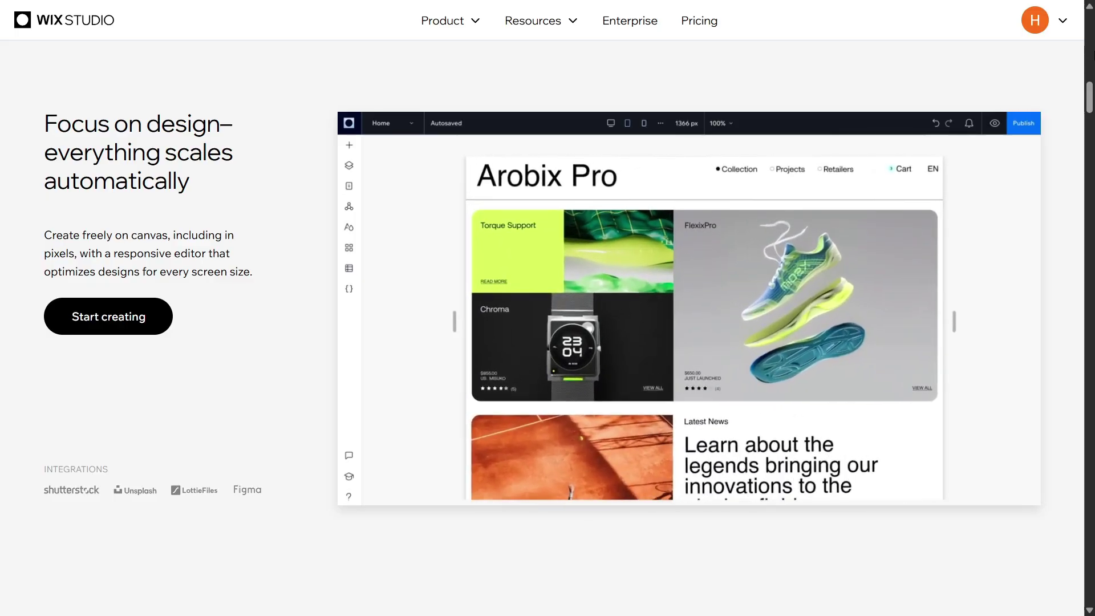
scroll(548, 308, down, 10)
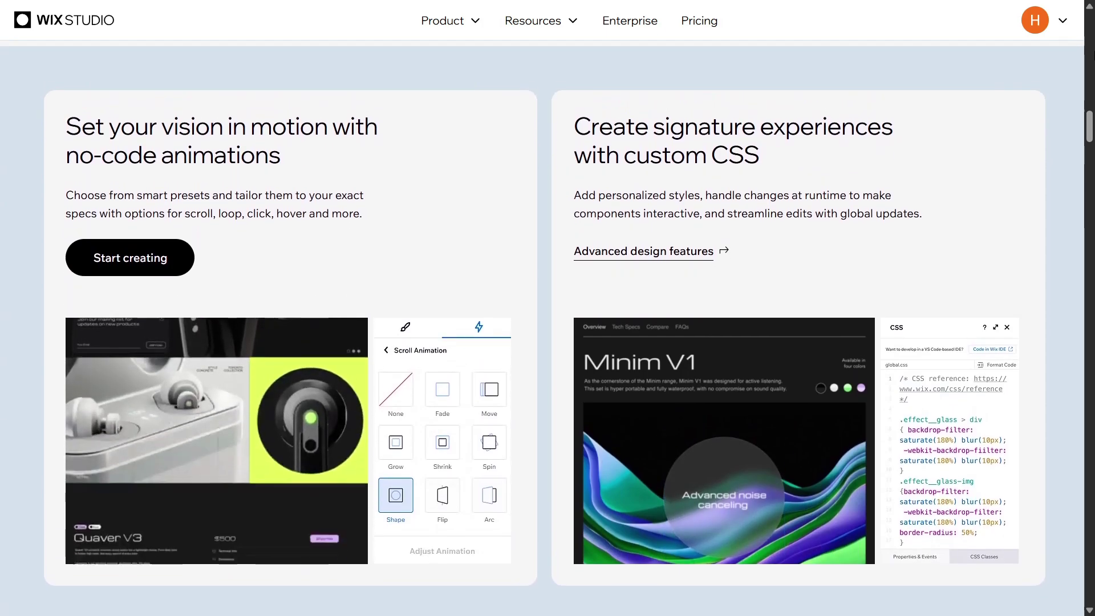
scroll(548, 308, down, 10)
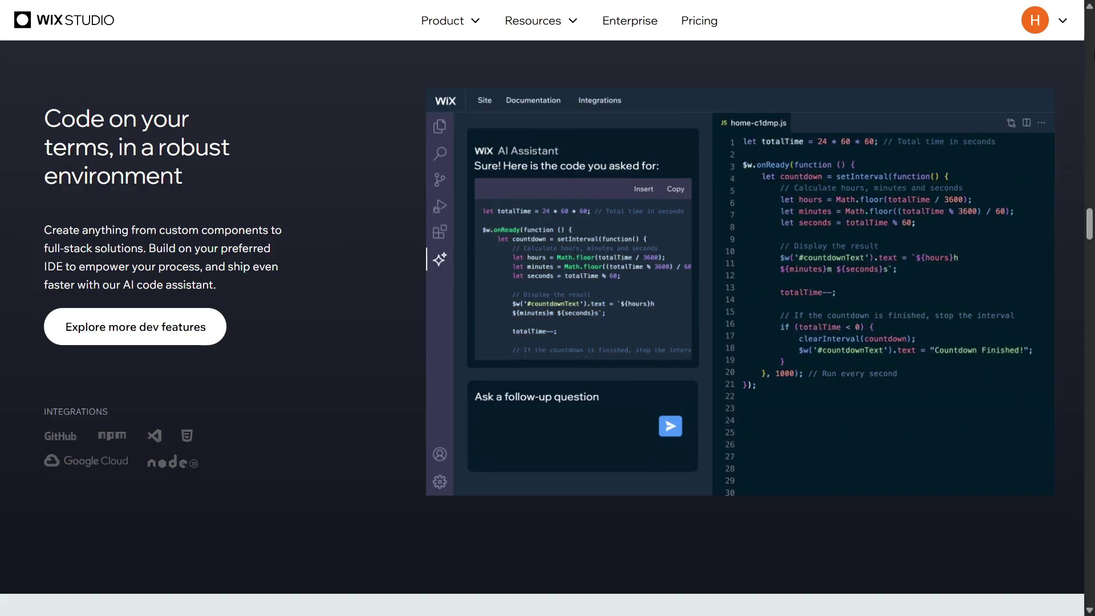
scroll(548, 308, up, 10)
scroll(547, 308, down, 2)
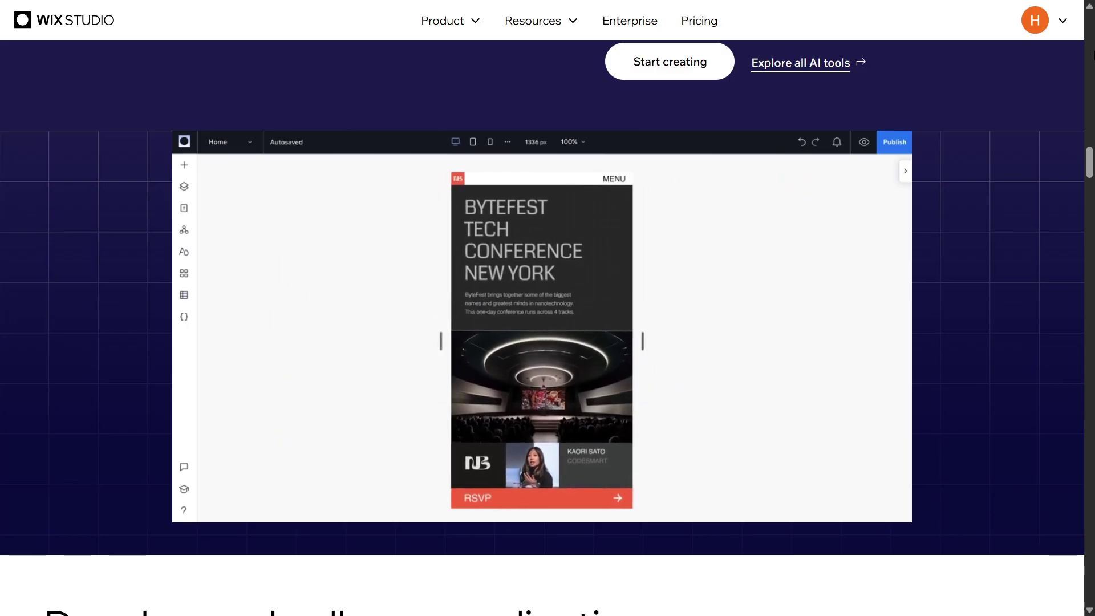
scroll(547, 308, down, 10)
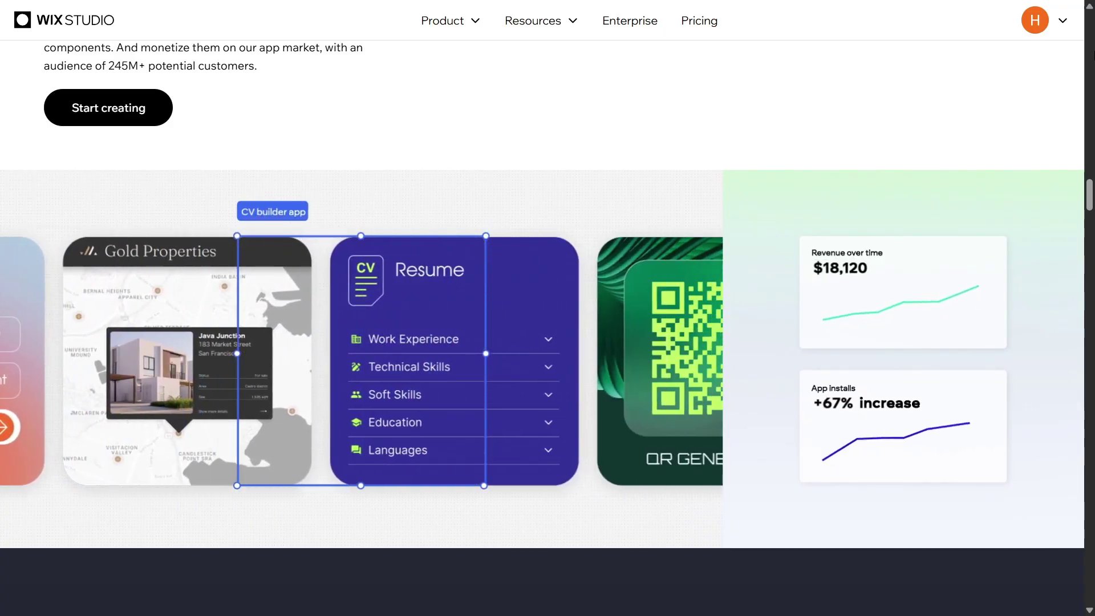
scroll(548, 308, down, 10)
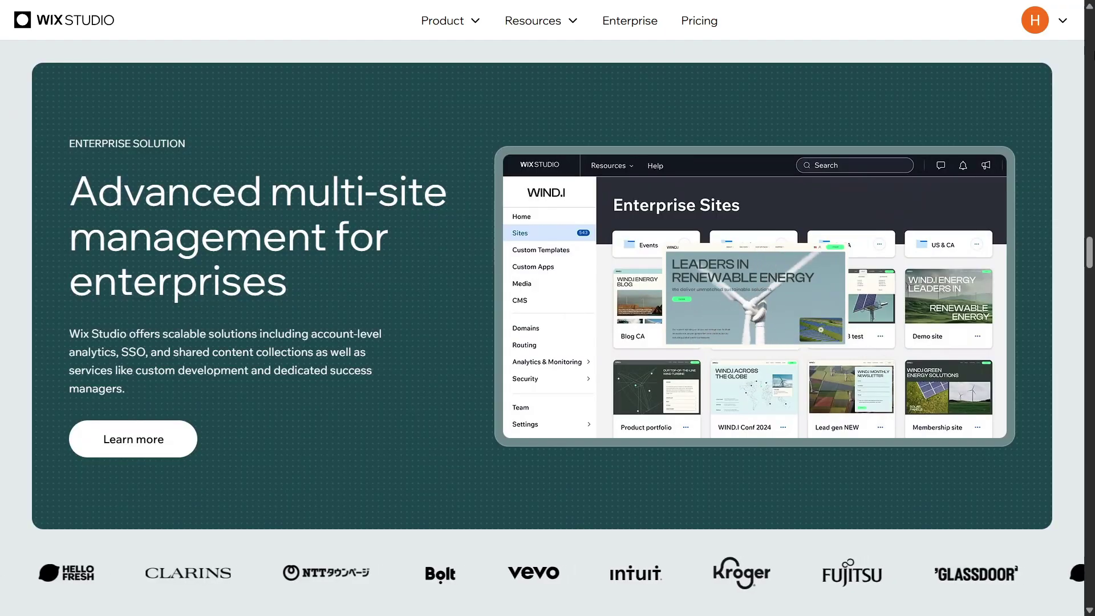
scroll(547, 308, down, 3)
scroll(548, 308, down, 7)
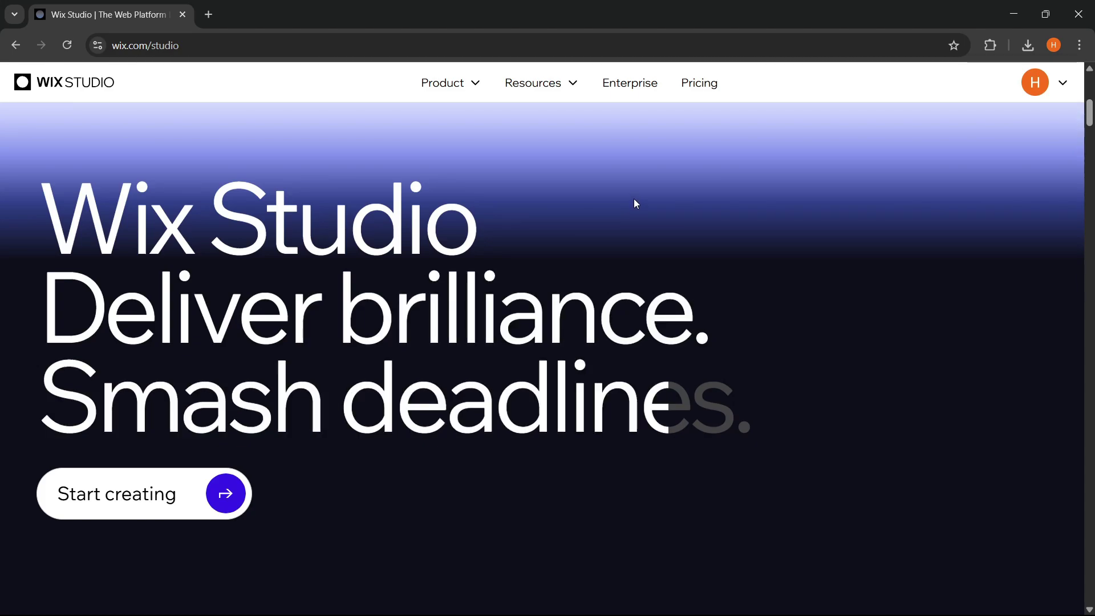
click(150, 495)
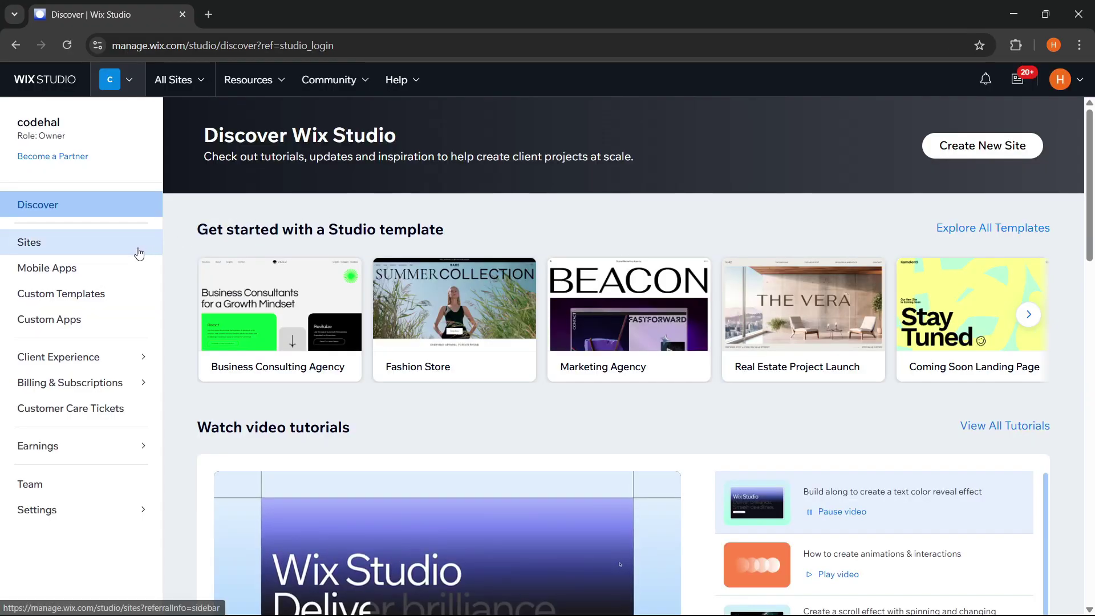
From the Sites list, create a new site starting from a blank canvas.
click(139, 251)
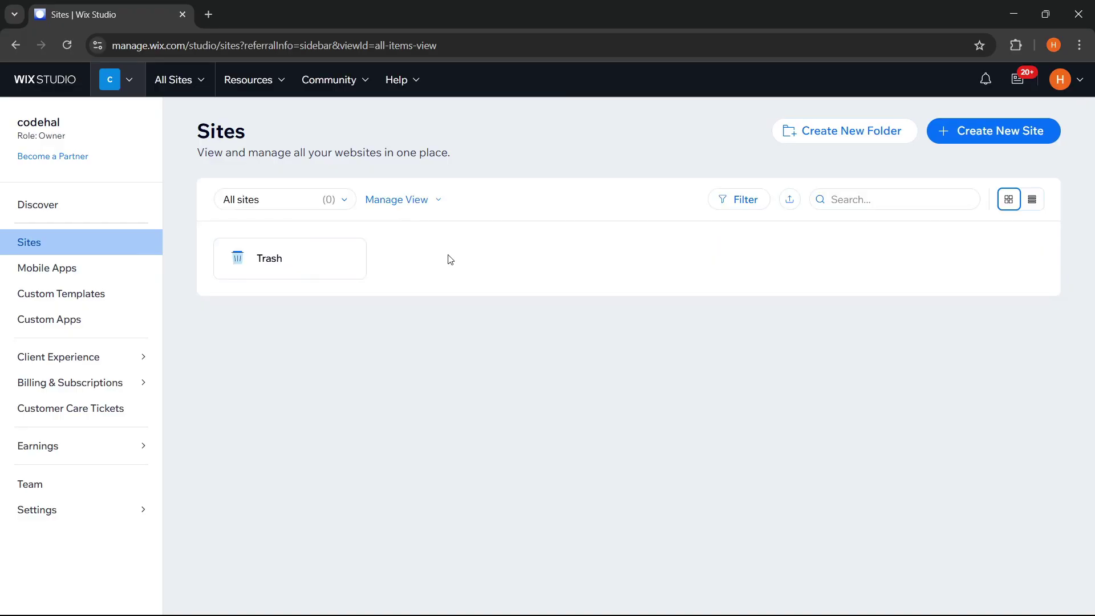
click(987, 135)
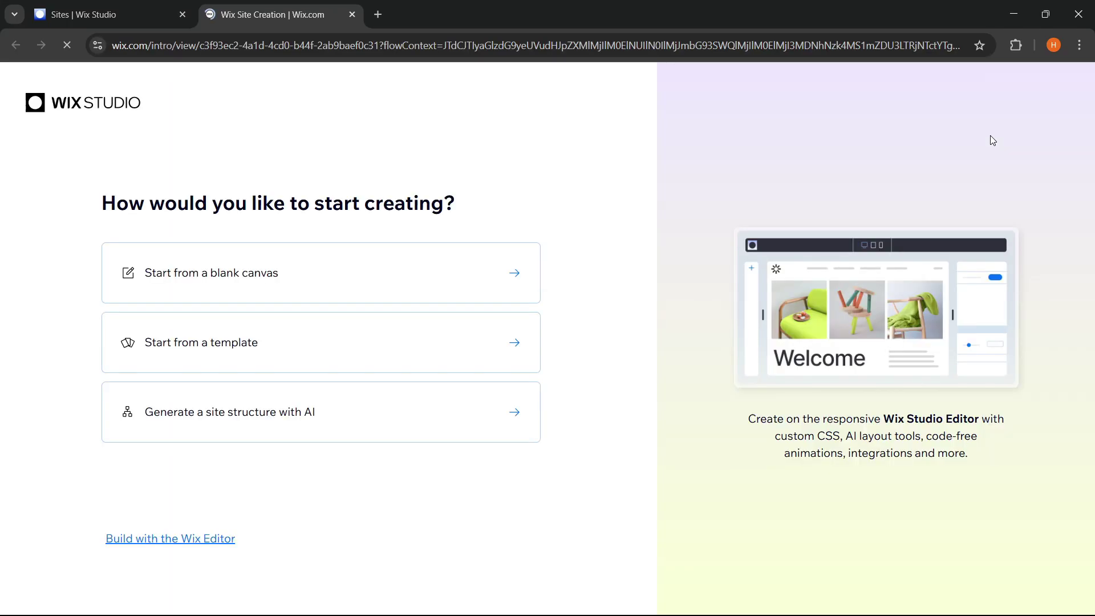
click(250, 286)
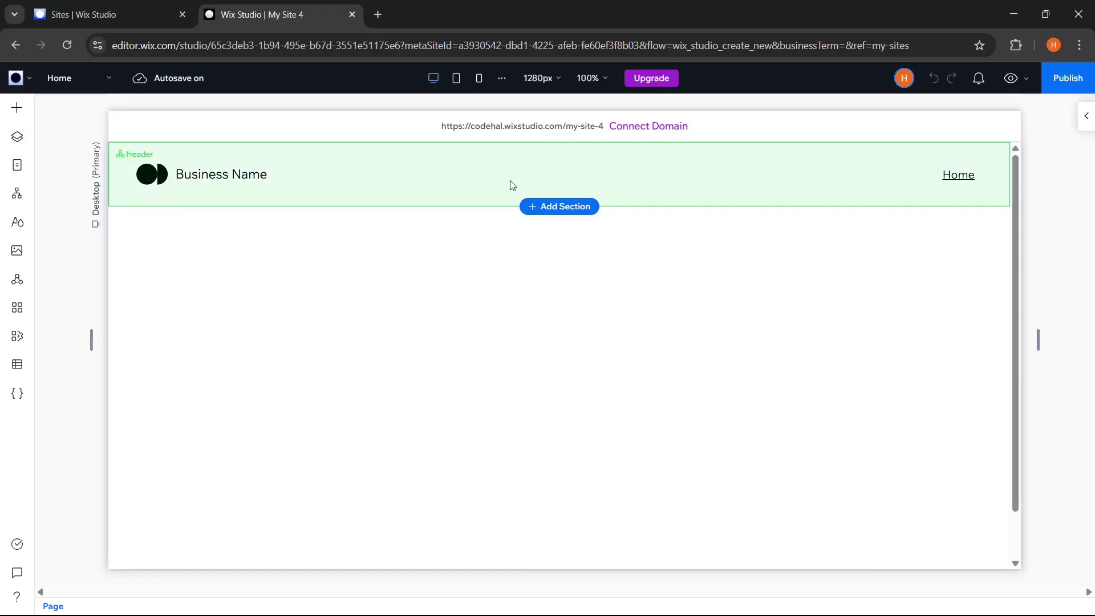
Zoom the canvas out to 80% and select the page.
click(593, 78)
click(558, 110)
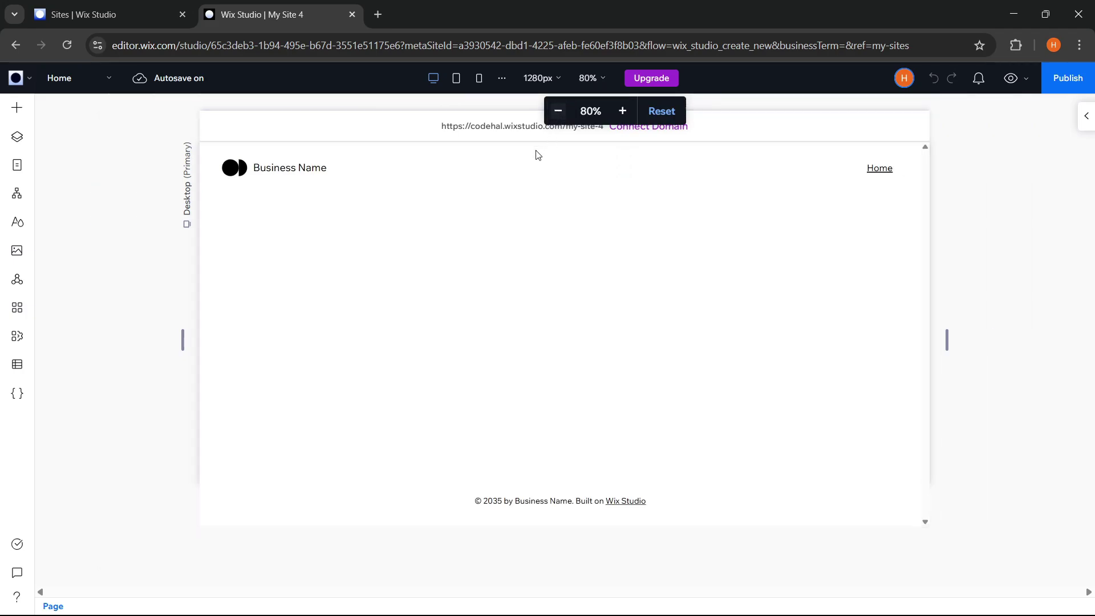
click(135, 263)
drag(454, 593, 531, 603)
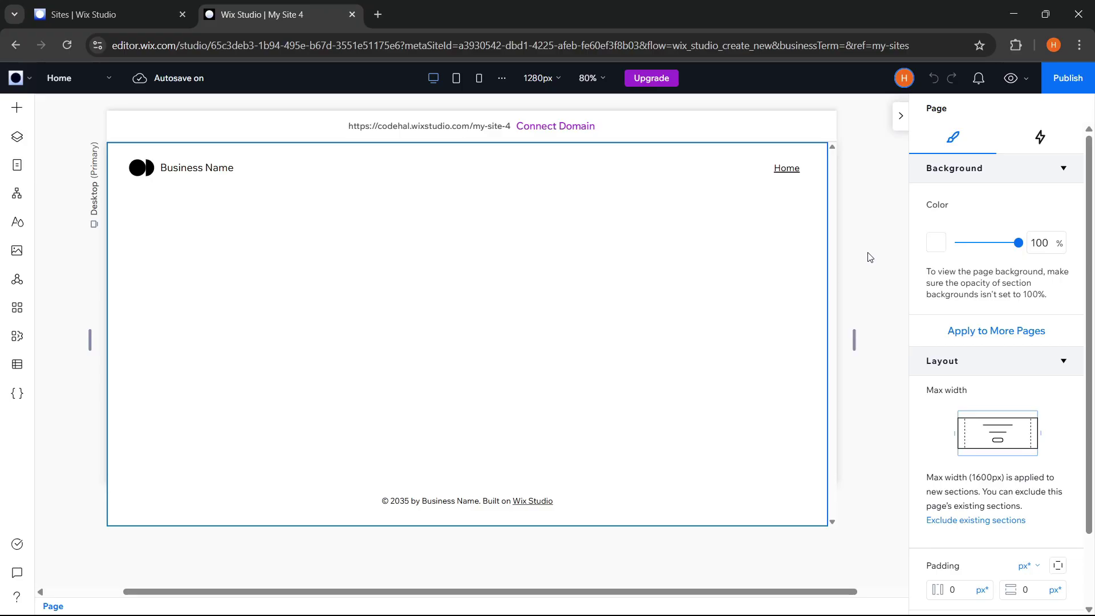
Delete the header's Home menu and Business Name group, then give it 40 px horizontal padding.
click(788, 171)
click(777, 179)
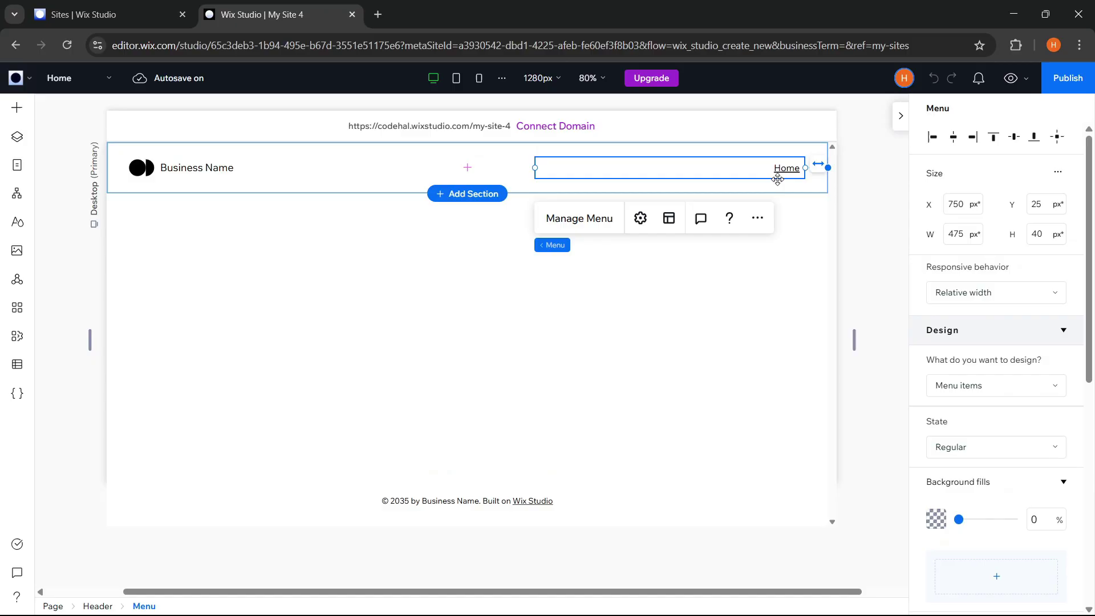
click(444, 157)
click(208, 167)
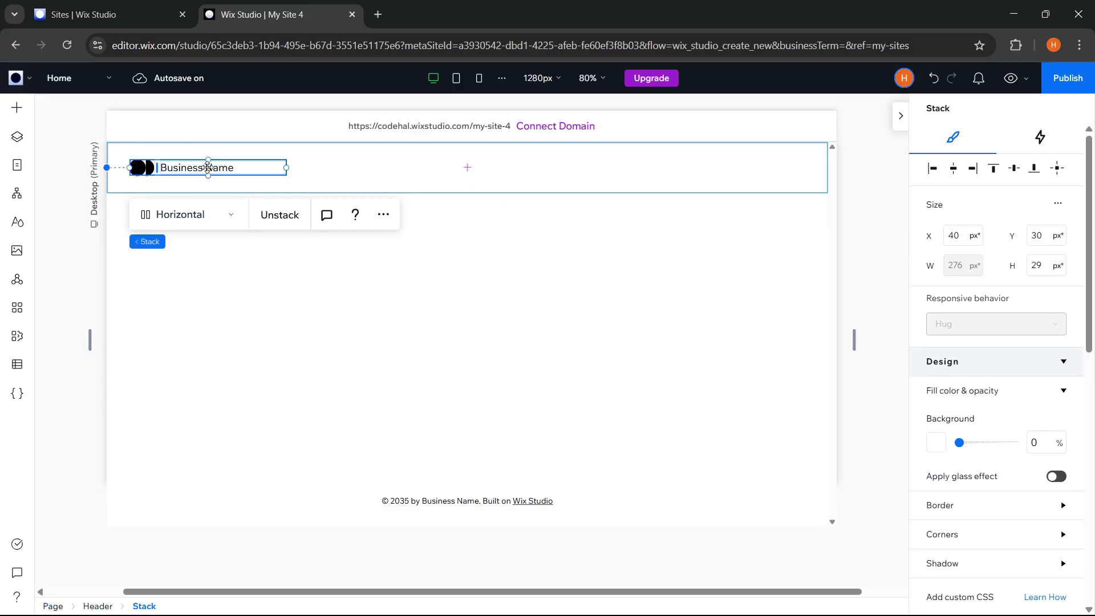
key(Delete)
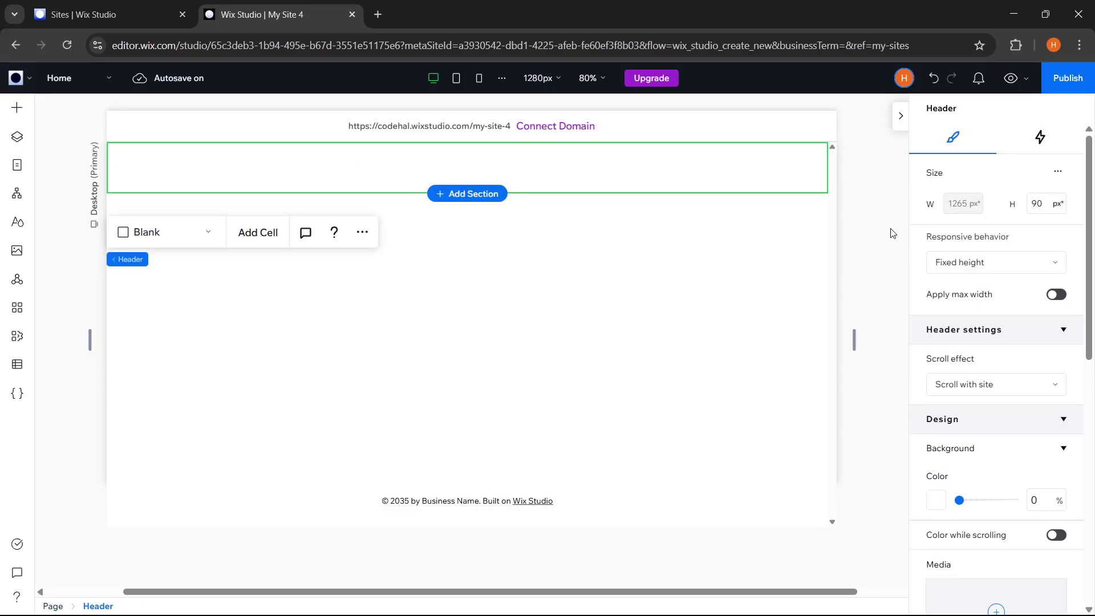
scroll(1021, 337, down, 10)
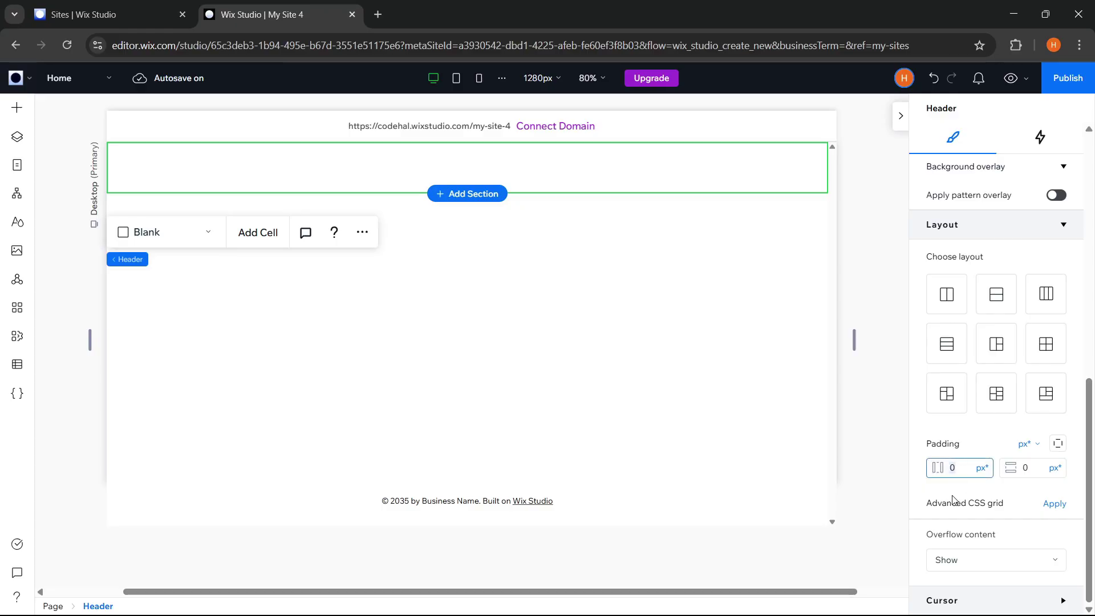
key(Return)
Open the site's media files and try the upload window before closing it.
click(17, 251)
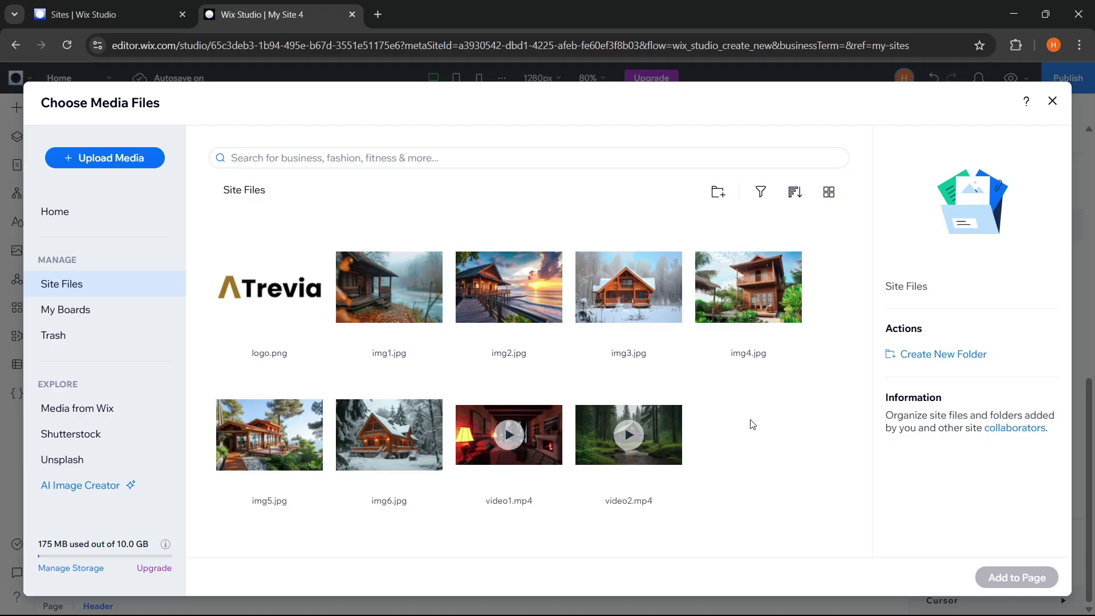
click(128, 166)
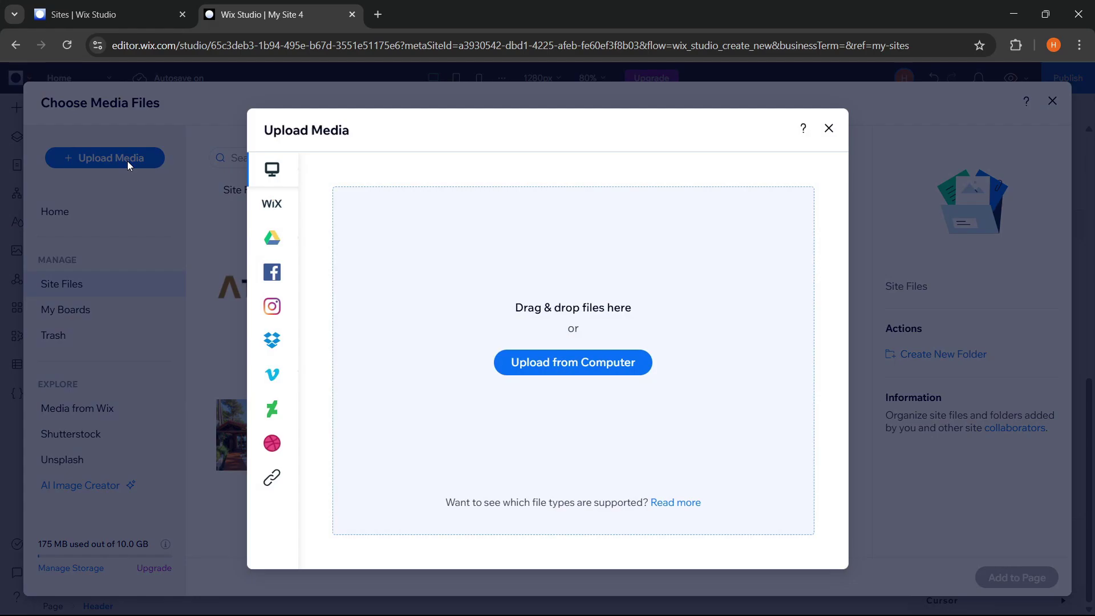
click(829, 129)
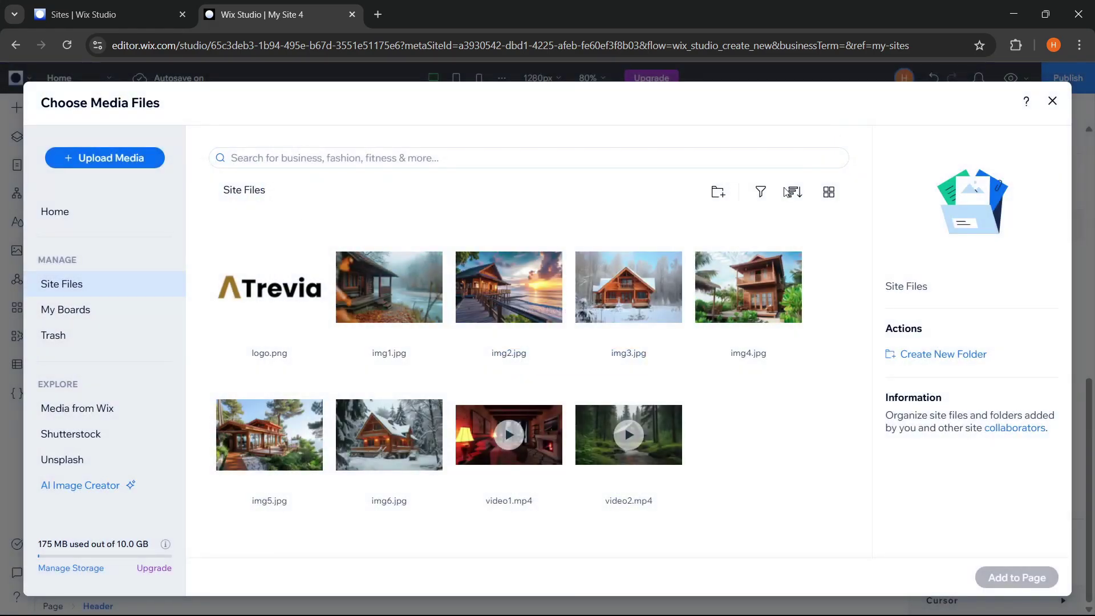
Browse Wix stock media, switching the type filter between videos, icons and images.
click(106, 408)
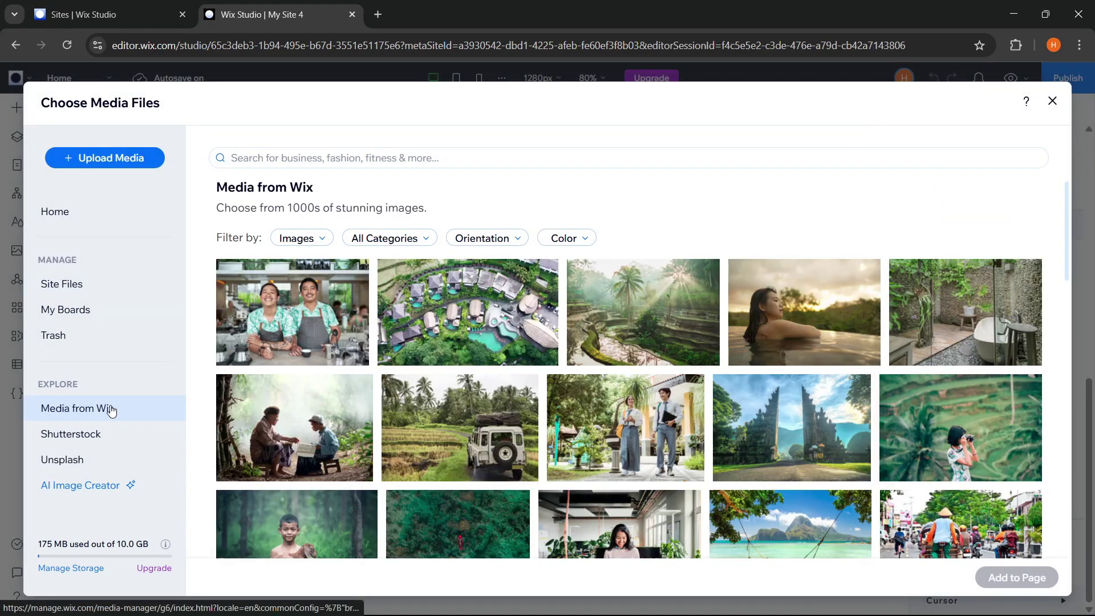
scroll(777, 410, down, 5)
scroll(777, 410, down, 3)
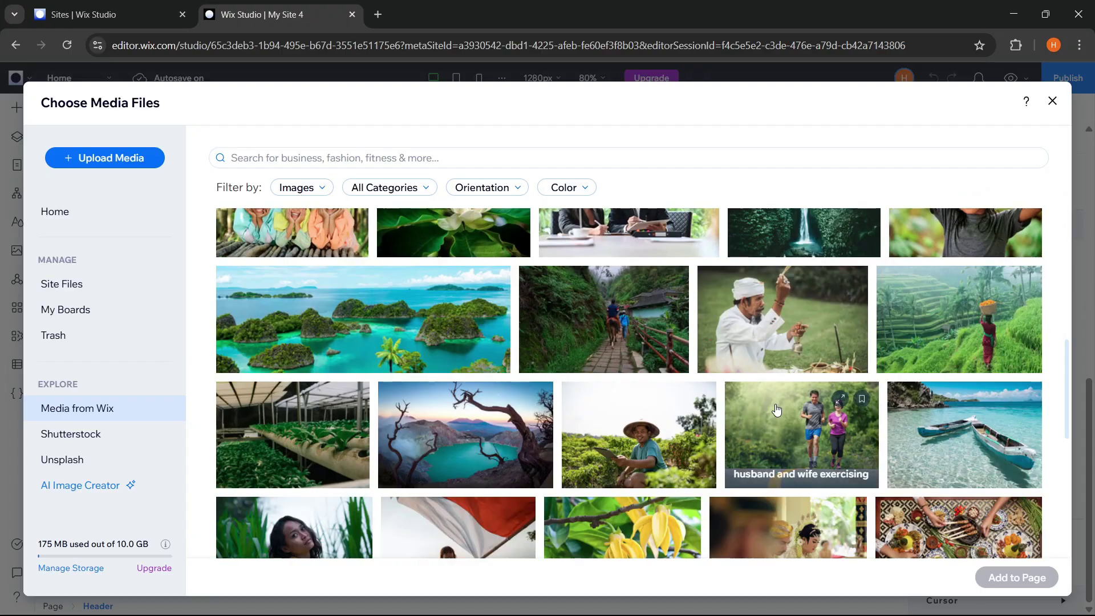
click(295, 187)
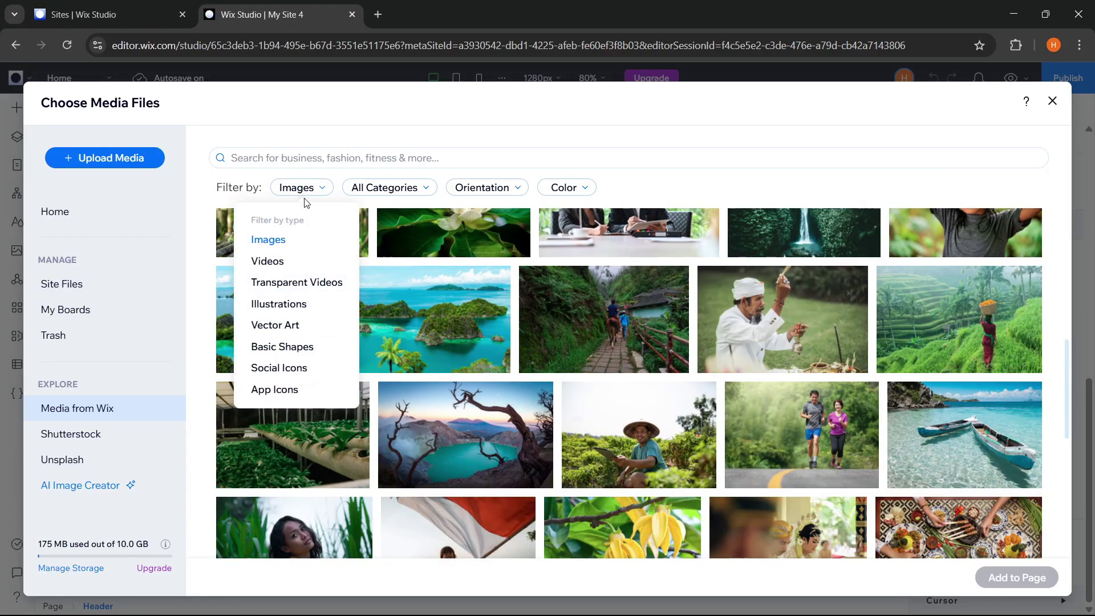
click(277, 264)
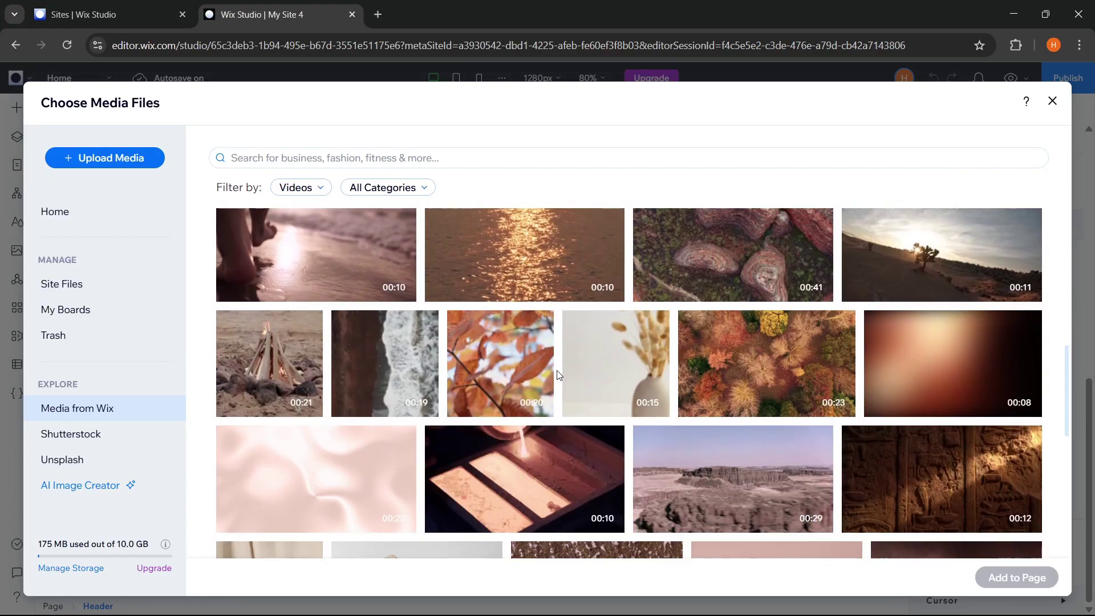
click(318, 195)
click(280, 389)
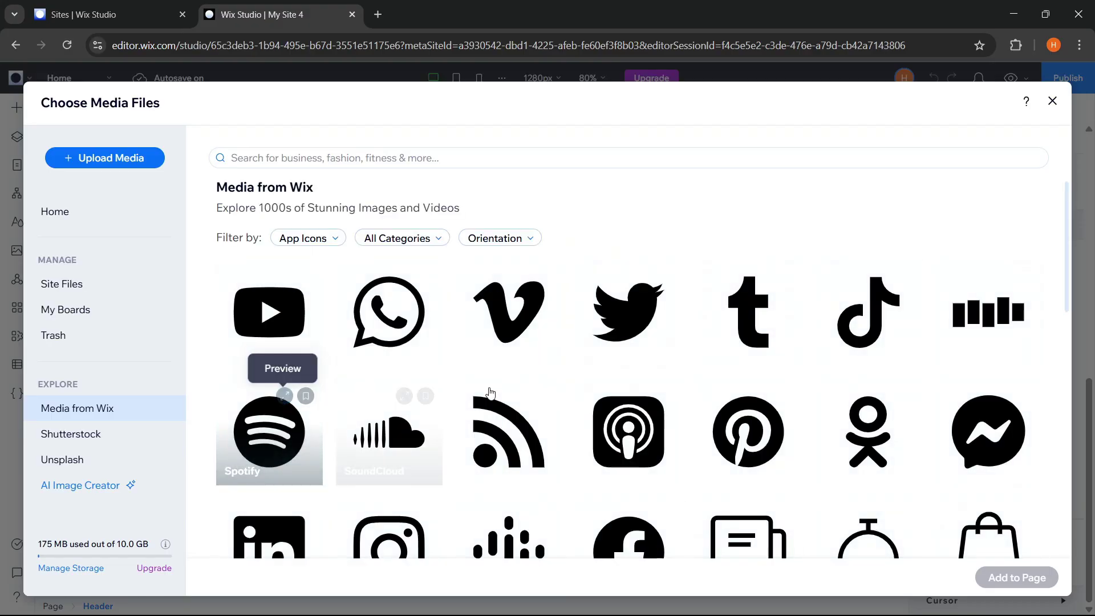
scroll(549, 393, down, 3)
click(317, 188)
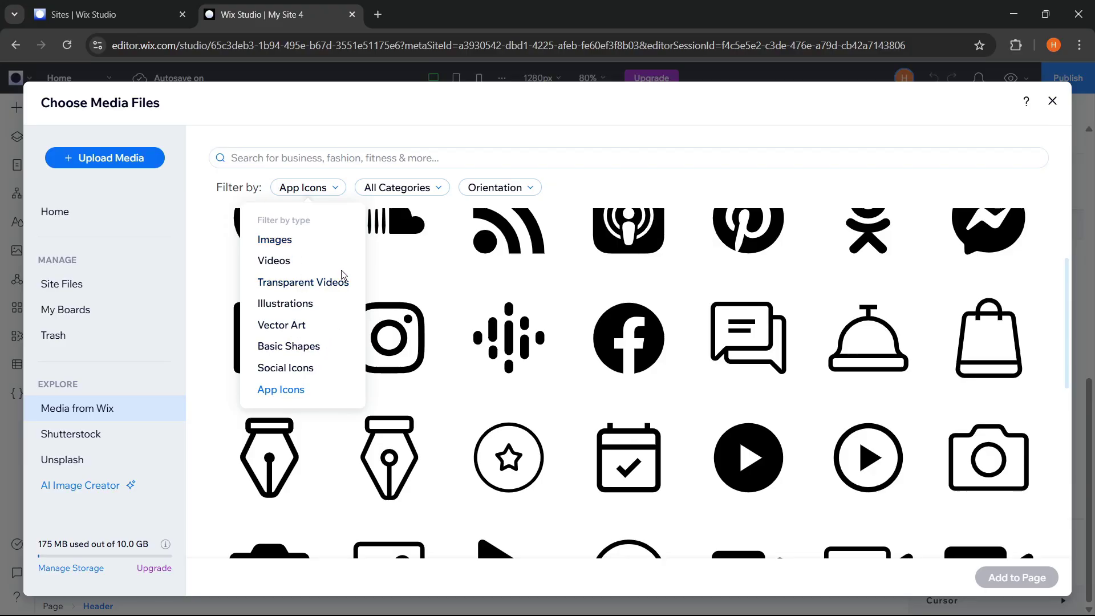
click(275, 240)
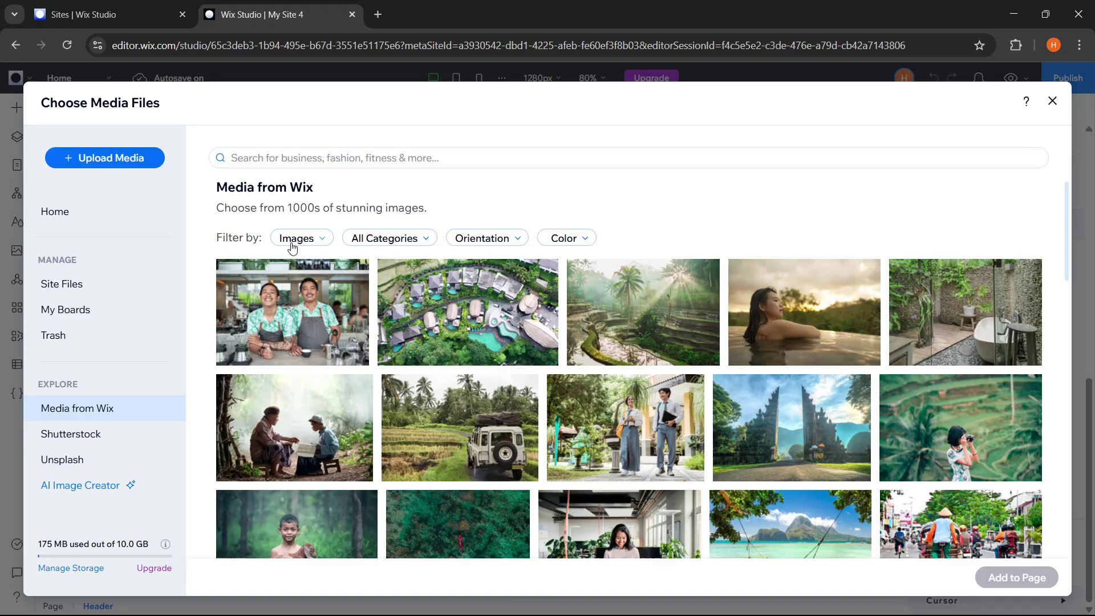
Check the category, orientation and colour filters, then search stock media for 'cabin'.
click(406, 240)
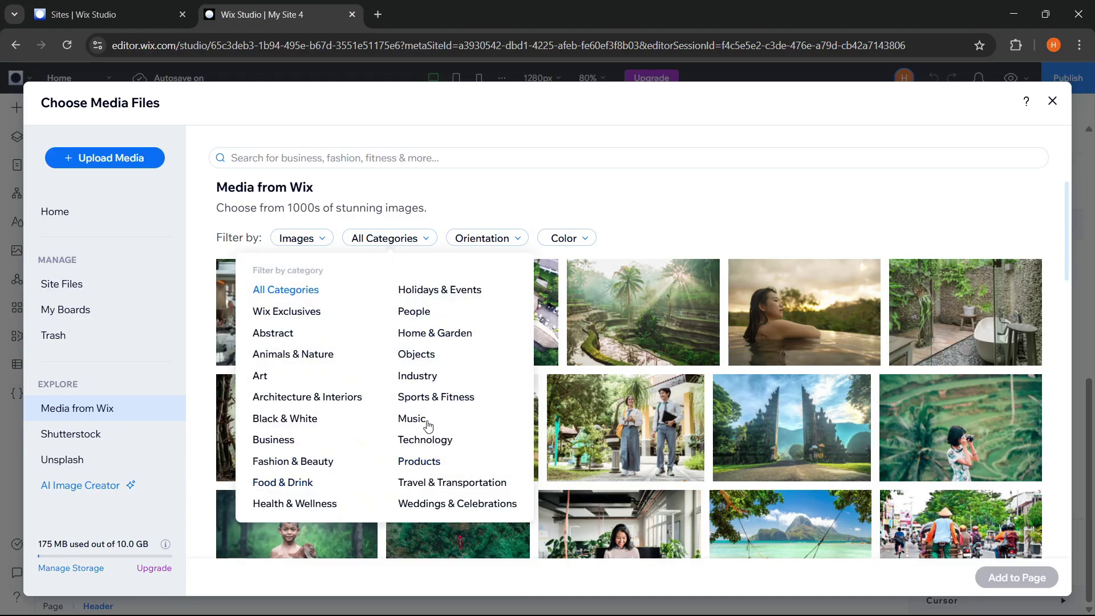
click(485, 240)
click(563, 242)
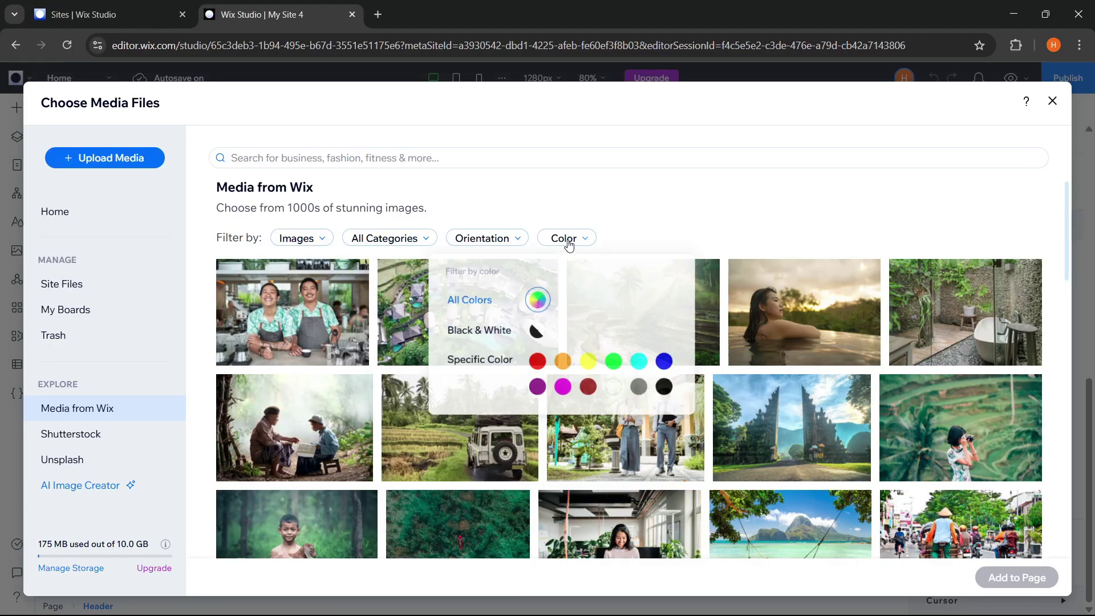
click(641, 218)
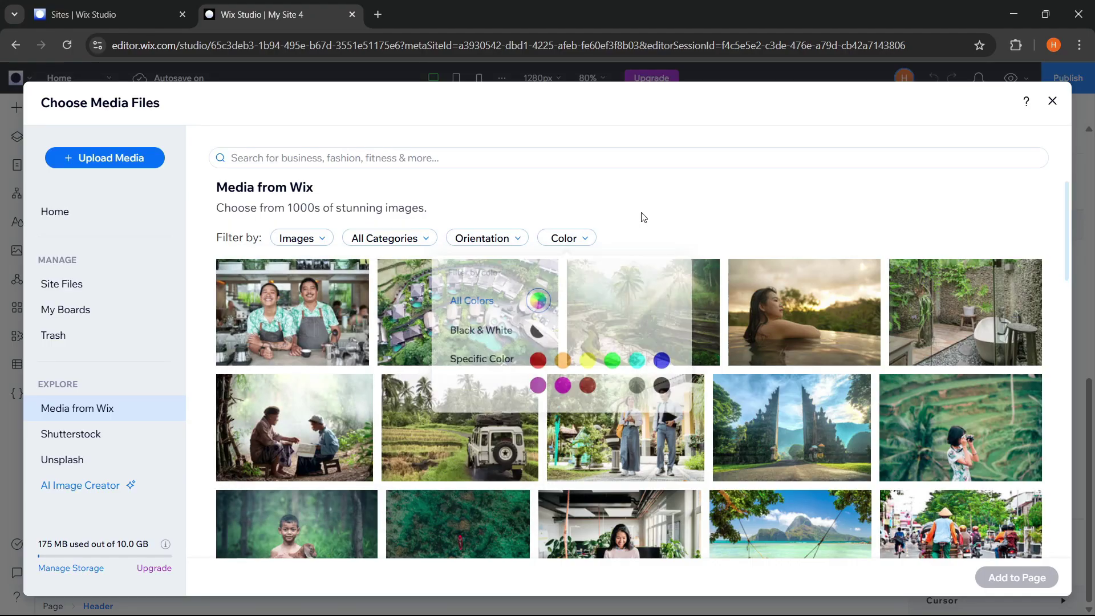
click(456, 166)
text(cabin)
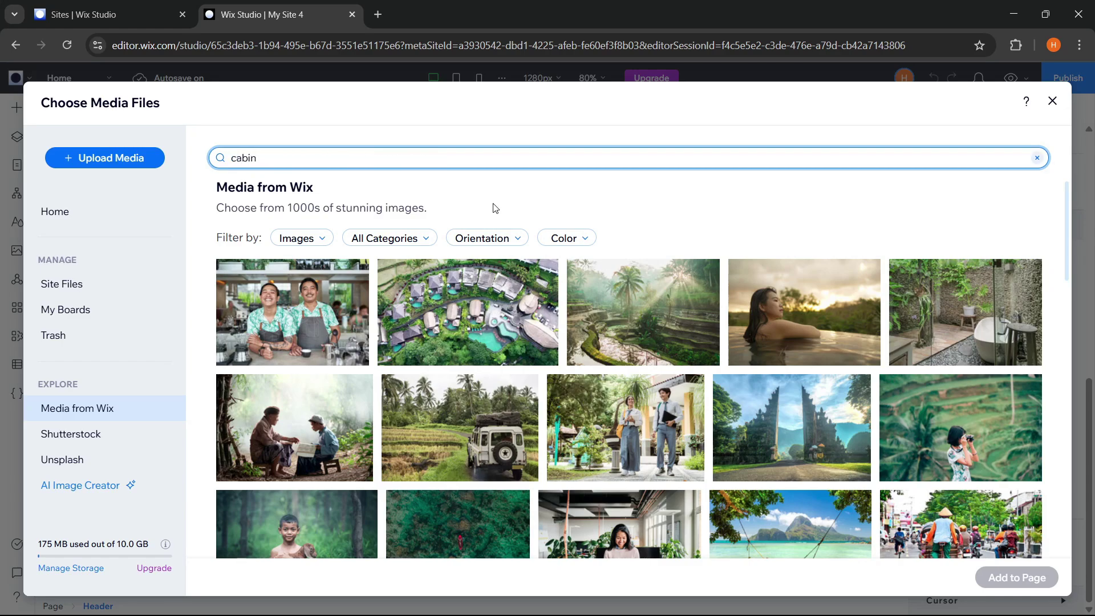
key(Return)
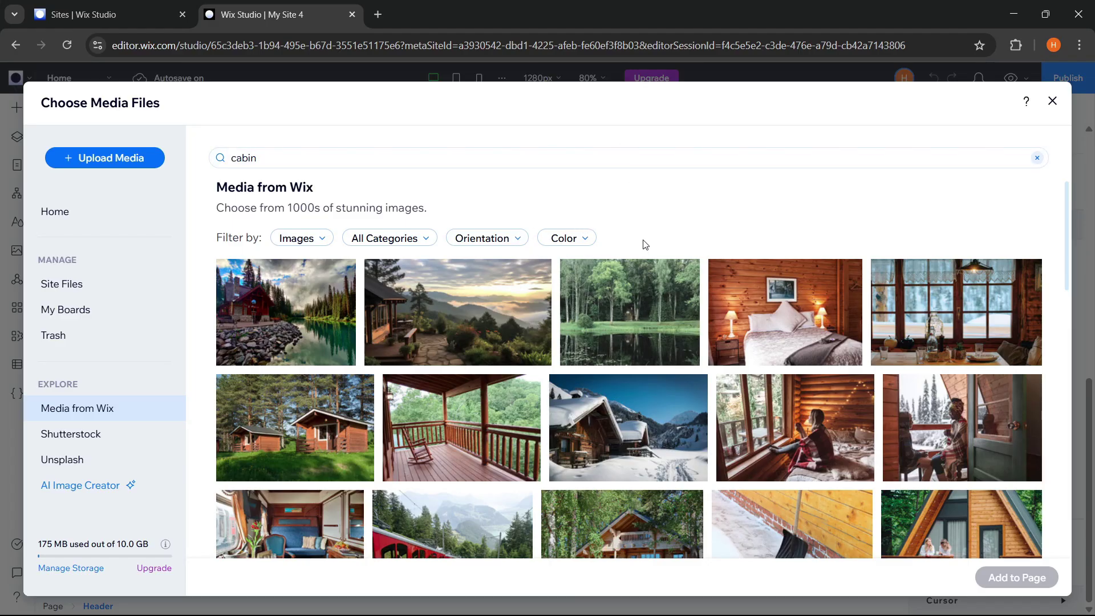
Browse the Shutterstock images and the free Unsplash photos.
click(92, 444)
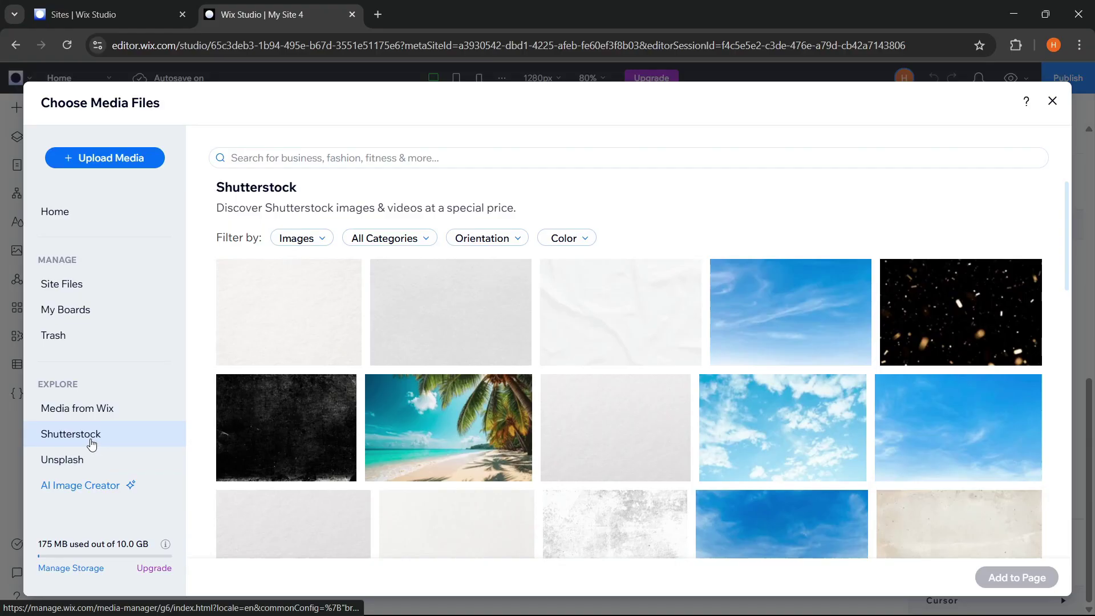
scroll(776, 399, down, 5)
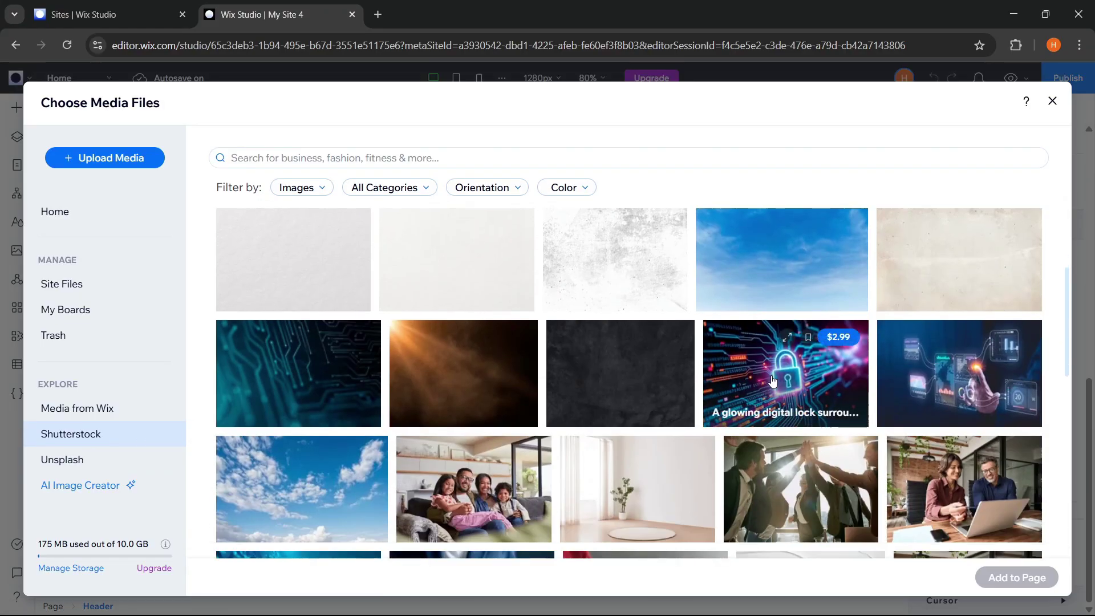
scroll(772, 381, down, 10)
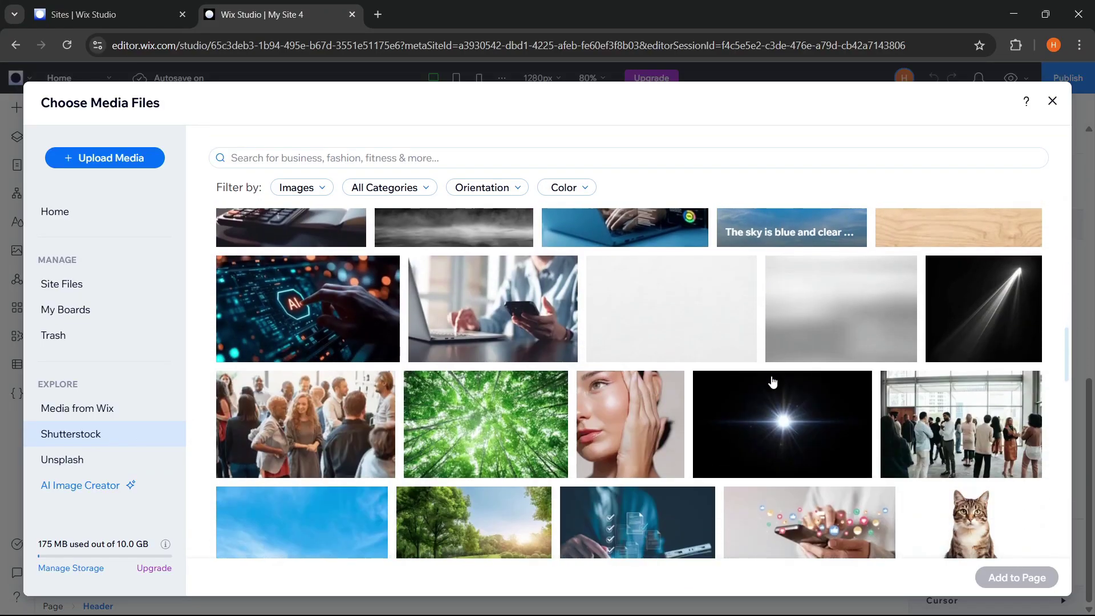
scroll(772, 380, down, 8)
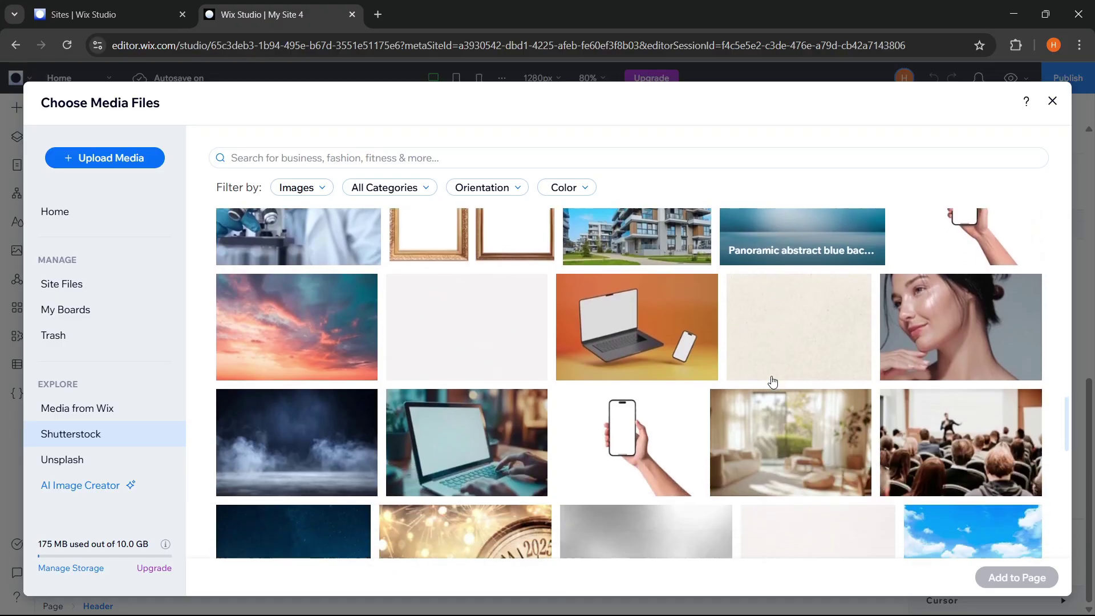
scroll(773, 380, up, 3)
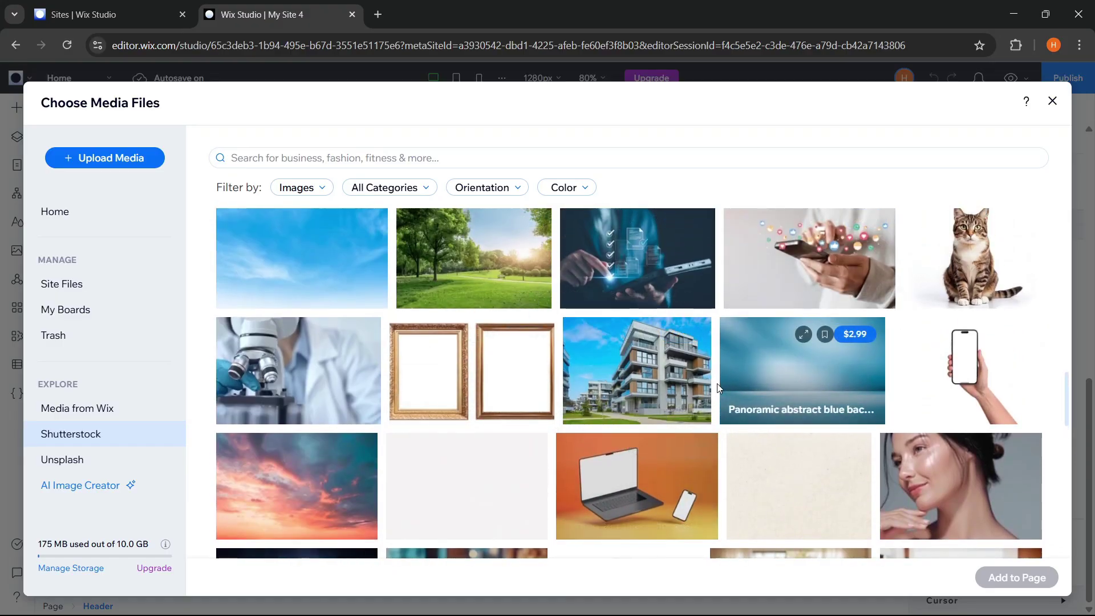
click(94, 460)
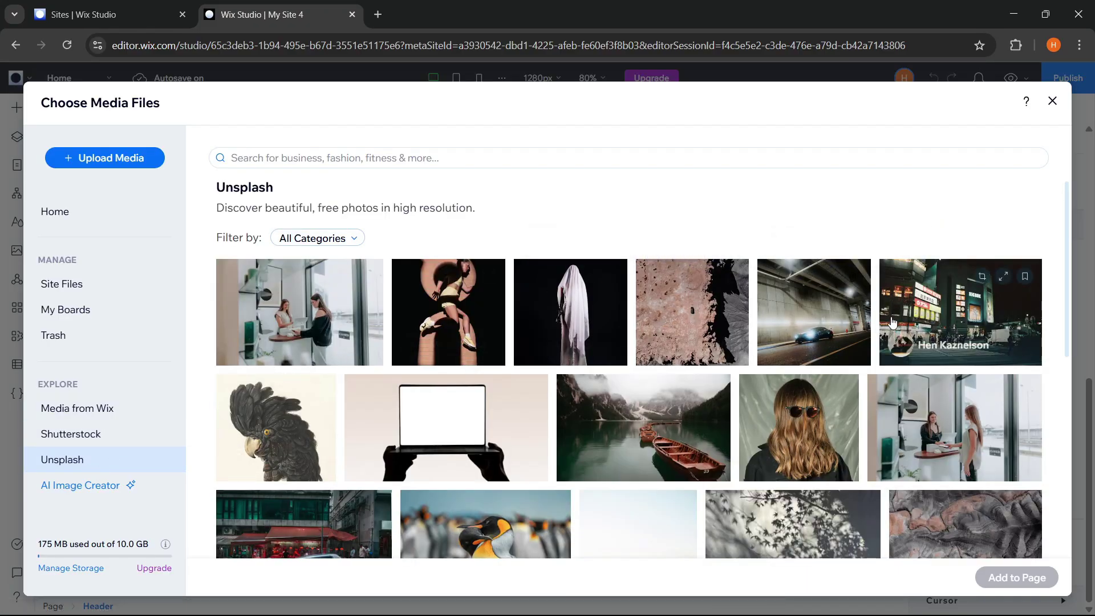
scroll(884, 335, down, 5)
scroll(883, 333, down, 15)
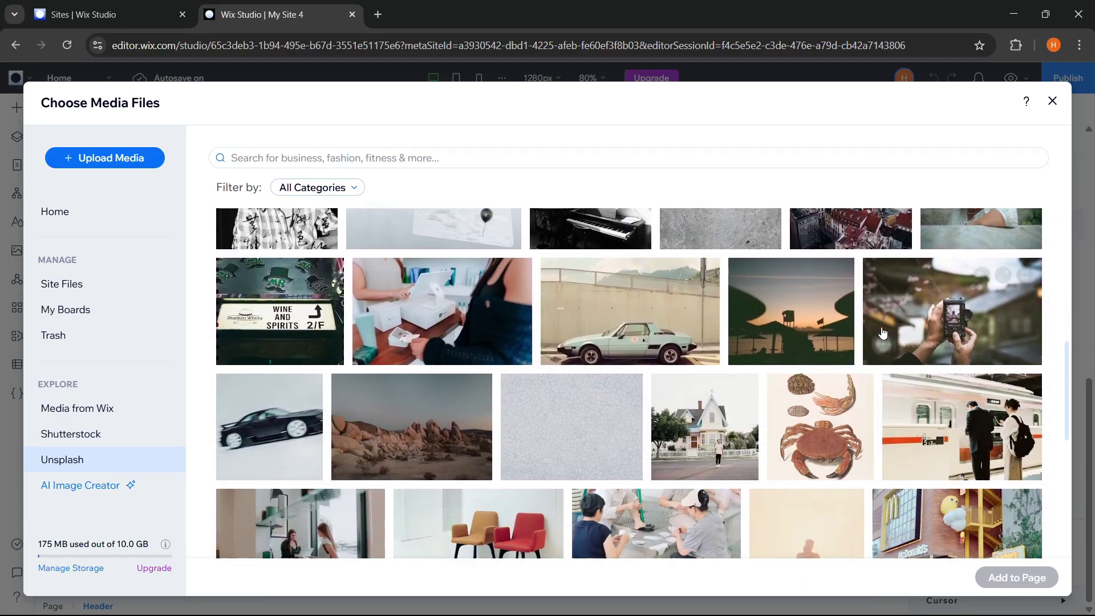
scroll(814, 354, down, 8)
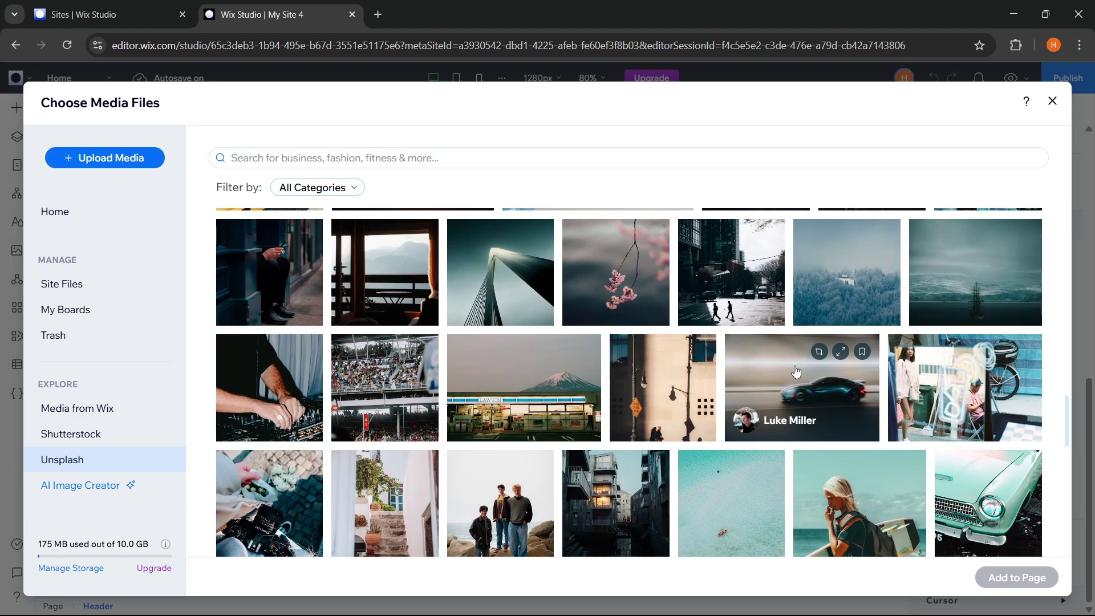
Look at the AI Image Creator's description field, then close it.
click(161, 488)
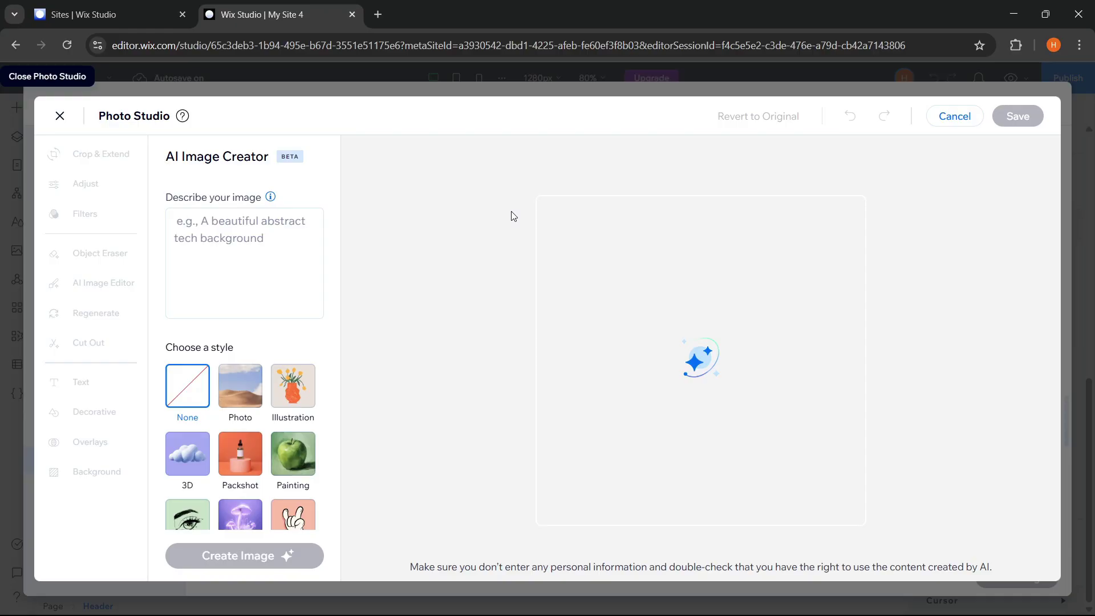
click(303, 223)
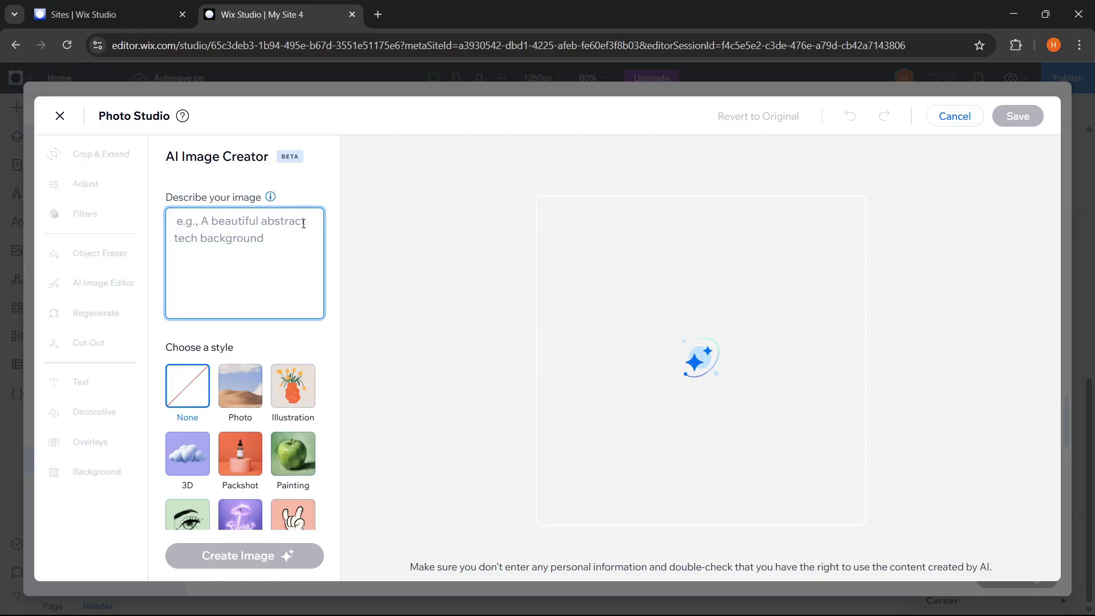
click(58, 113)
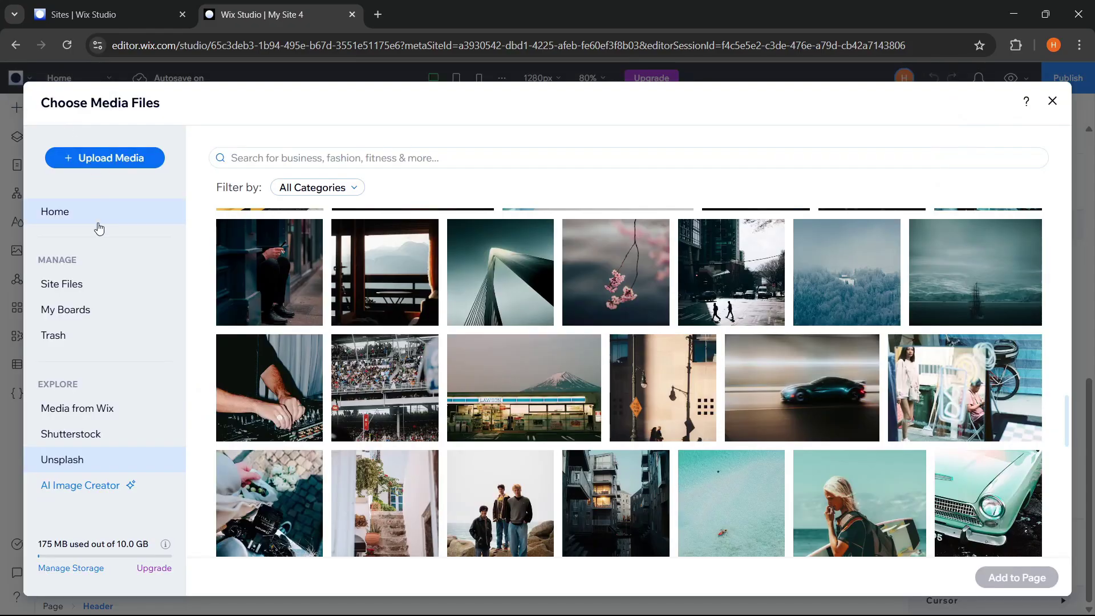
Add logo.png from Site Files to the page and move it into the header.
click(83, 286)
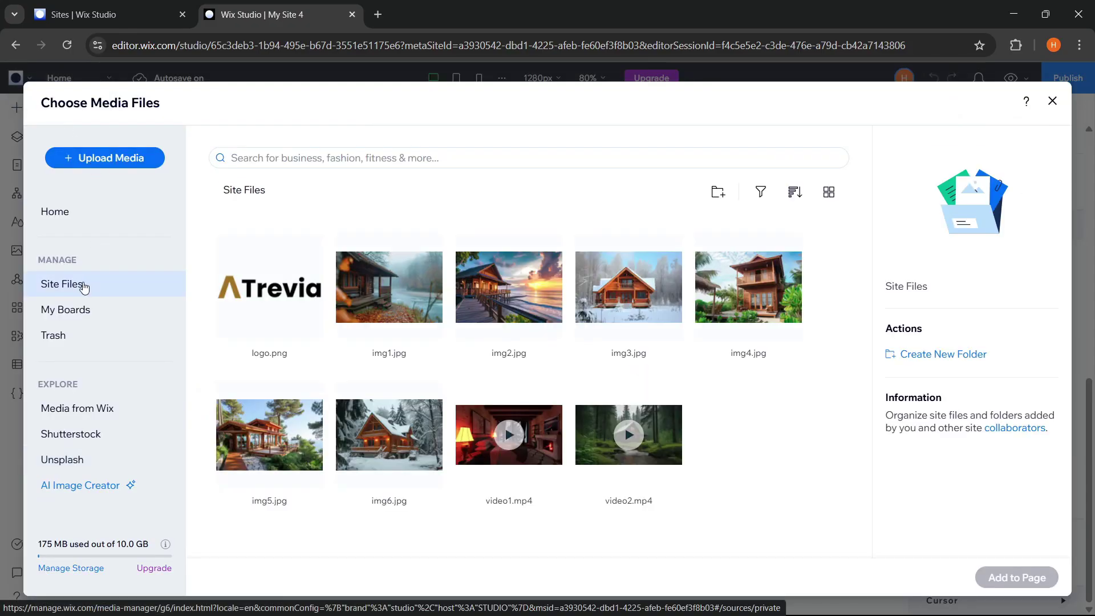
click(257, 307)
click(990, 577)
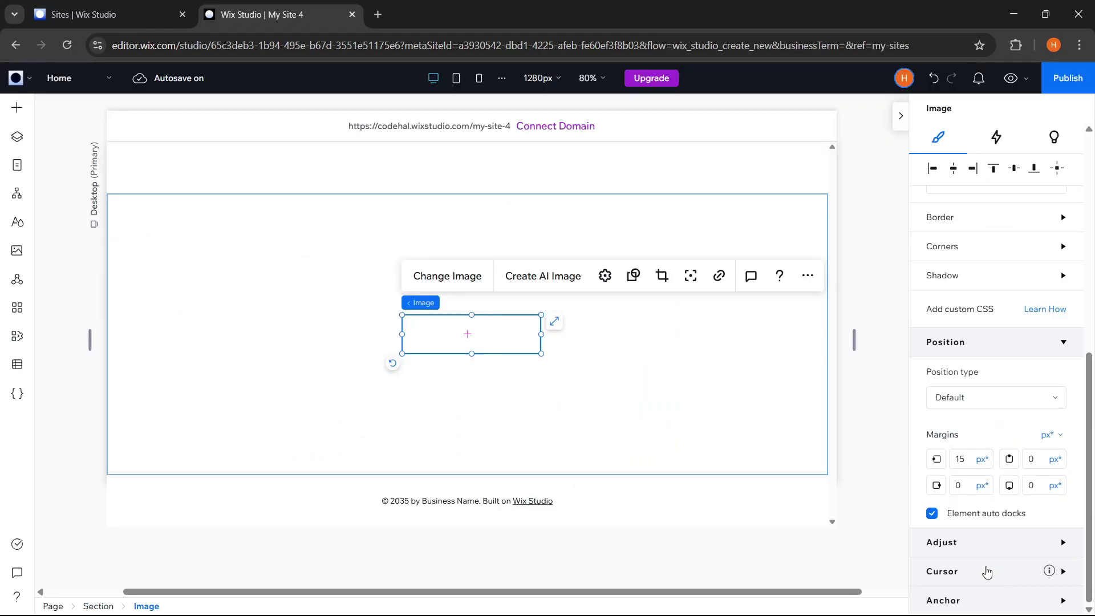
drag(474, 337, 290, 179)
Resize the logo to 124 px wide and align it to the header's left edge.
scroll(999, 342, up, 7)
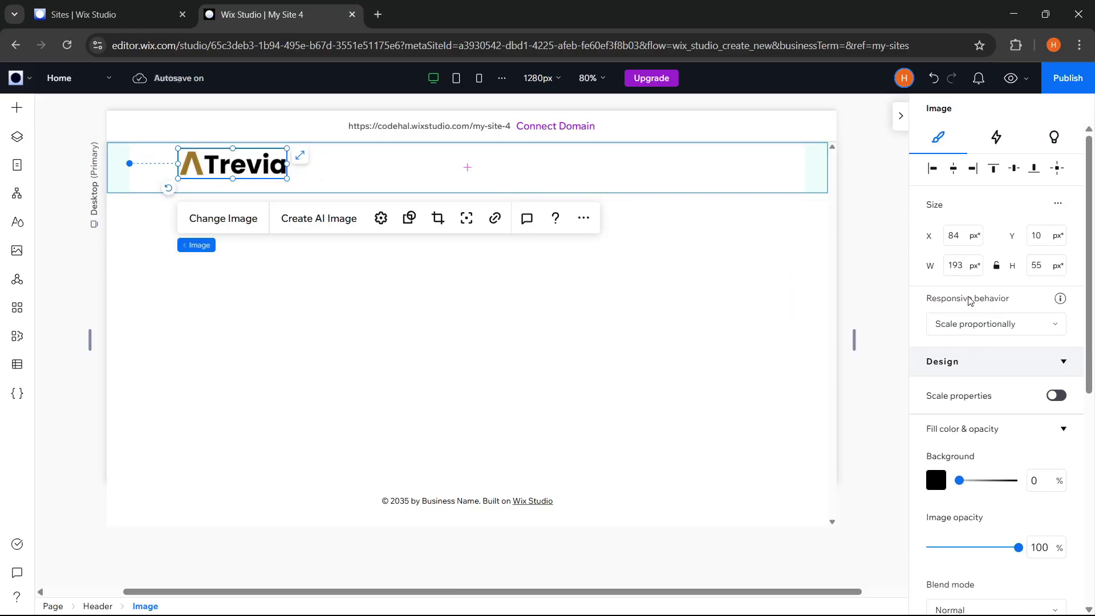
click(956, 265)
text(124)
key(Return)
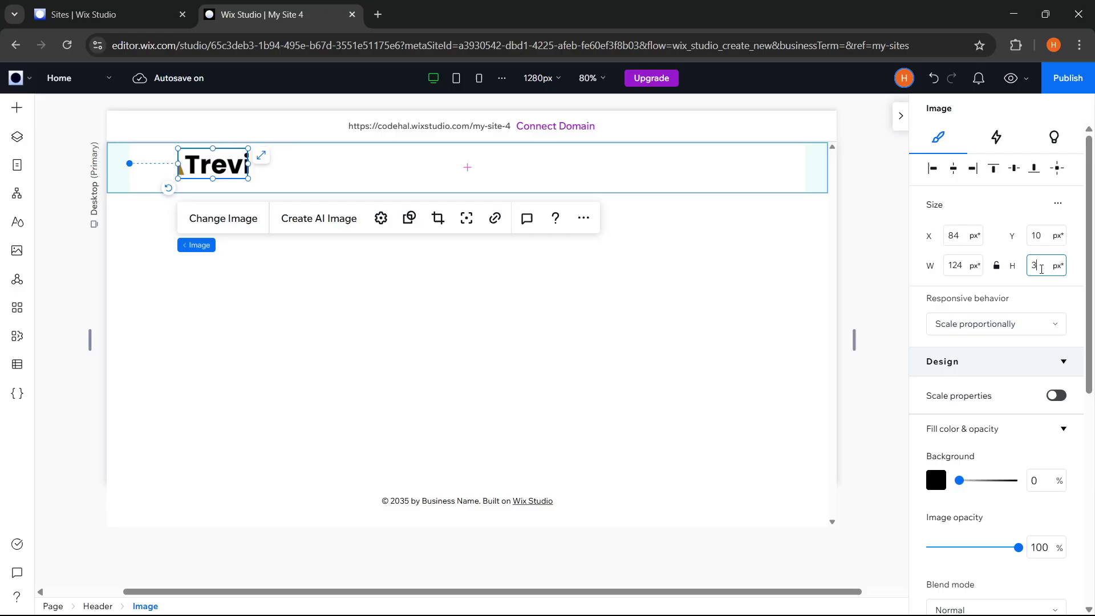
click(934, 179)
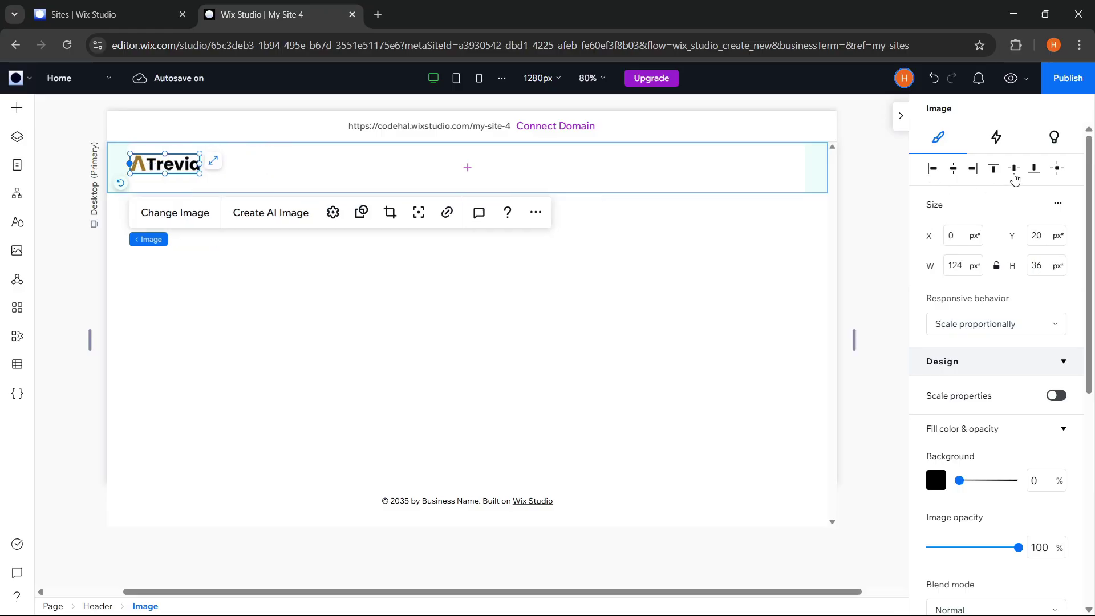
click(539, 175)
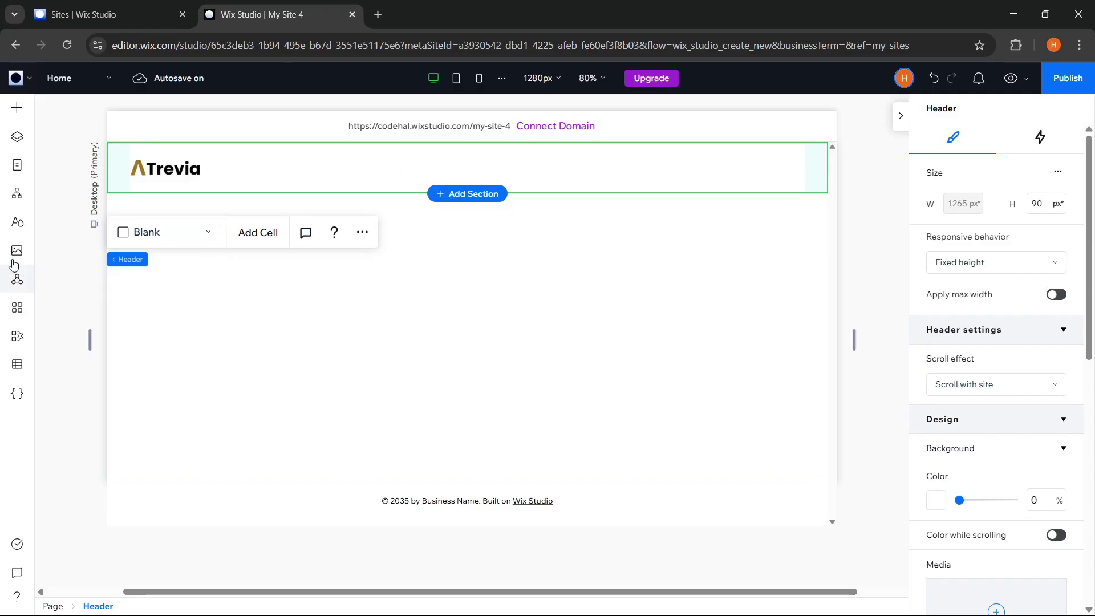
Place a black social bar from Embed & Social into the header.
click(19, 113)
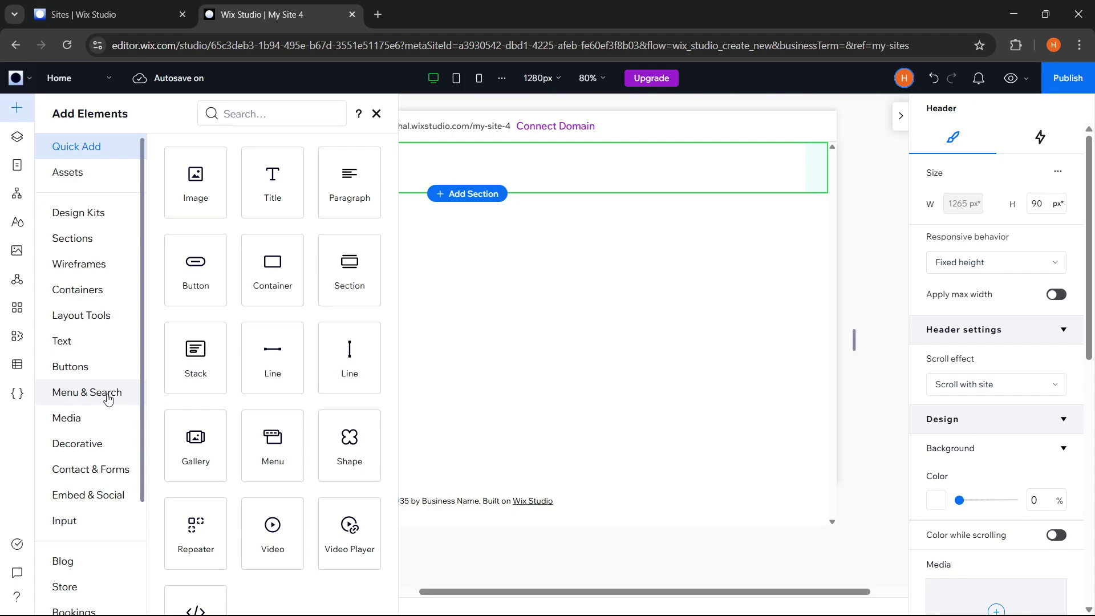
click(103, 497)
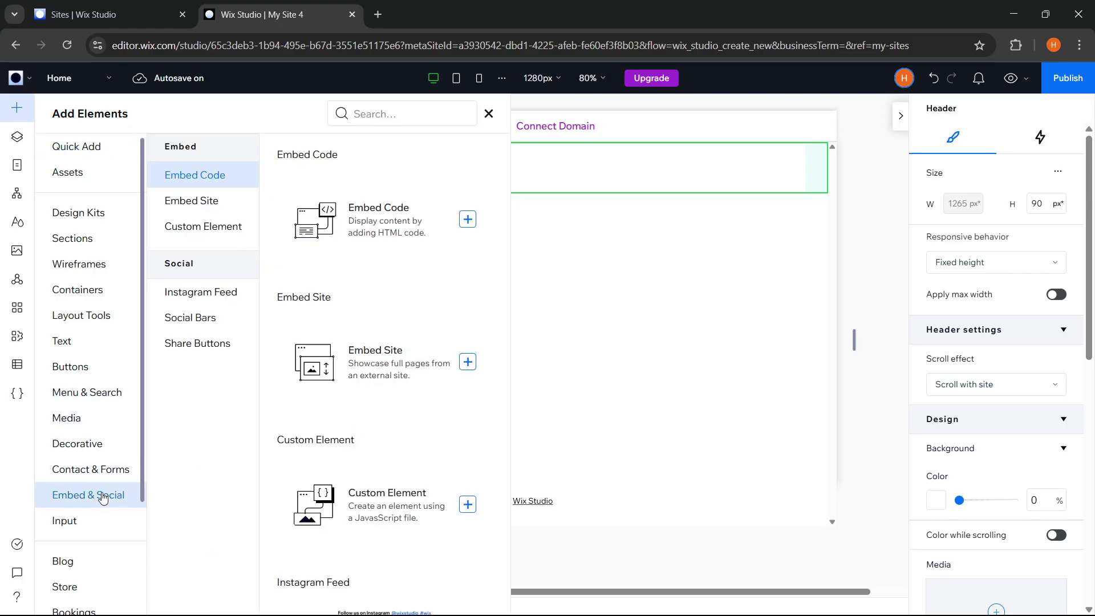
click(220, 320)
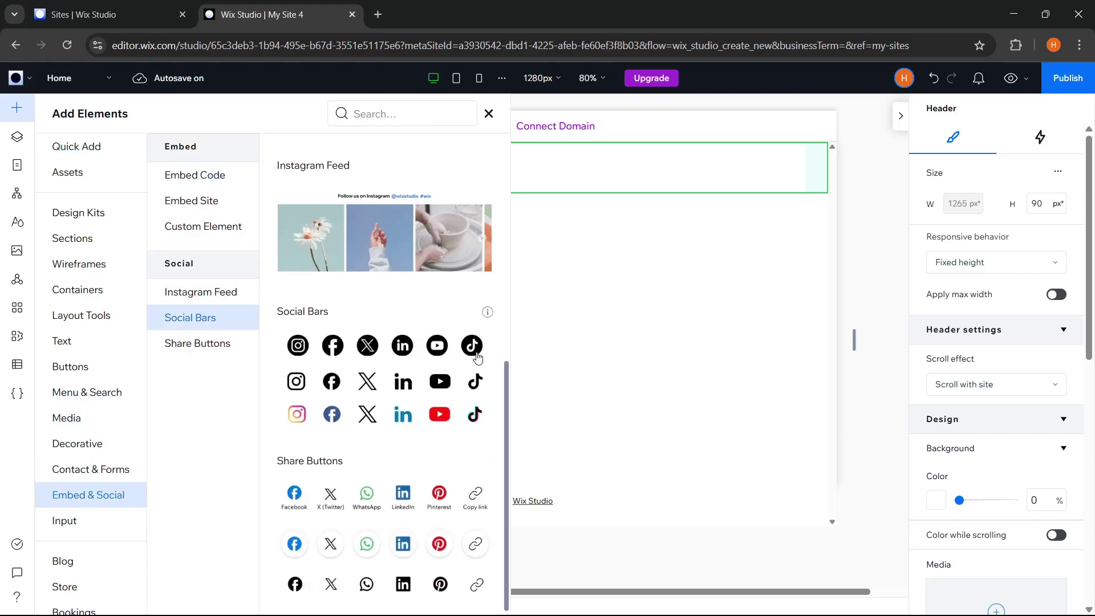
drag(371, 385, 468, 170)
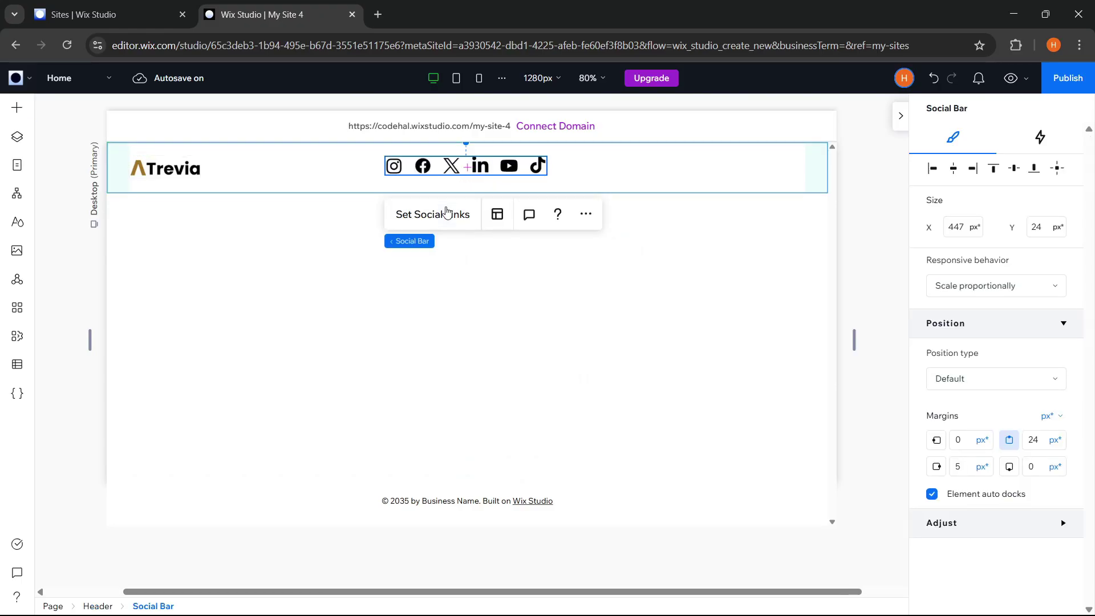
Remove the TikTok, YouTube and LinkedIn icons and centre the bar horizontally.
click(443, 214)
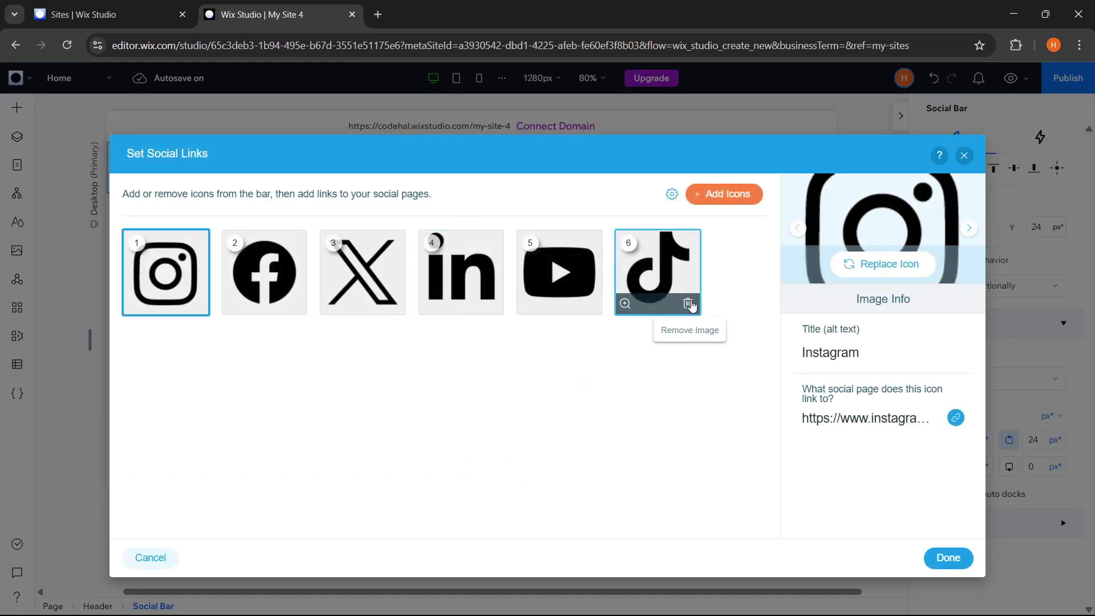
click(690, 304)
click(590, 305)
click(490, 305)
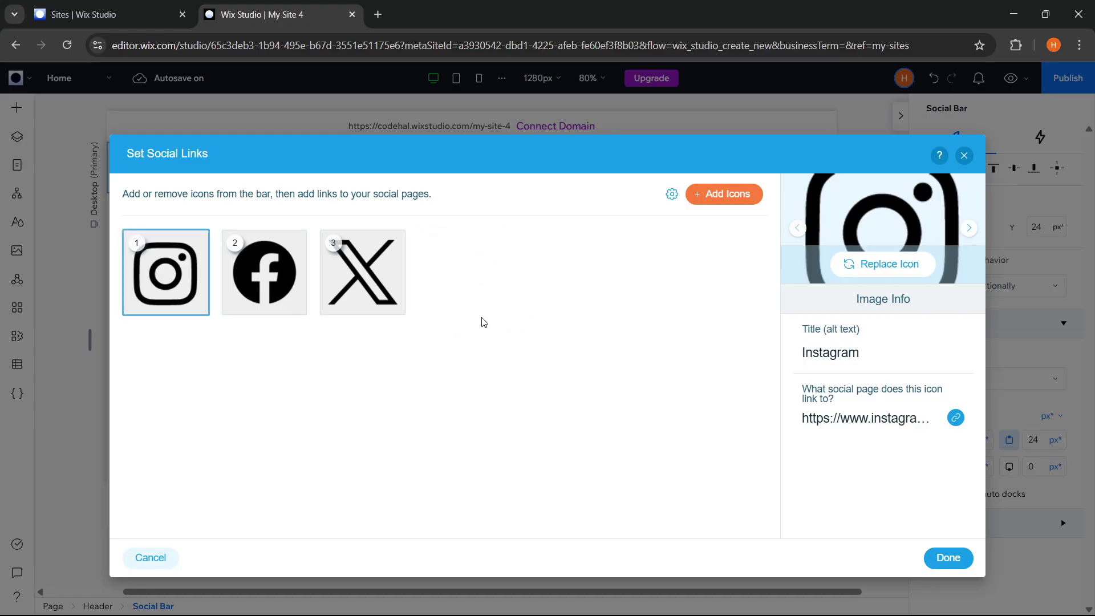
click(949, 558)
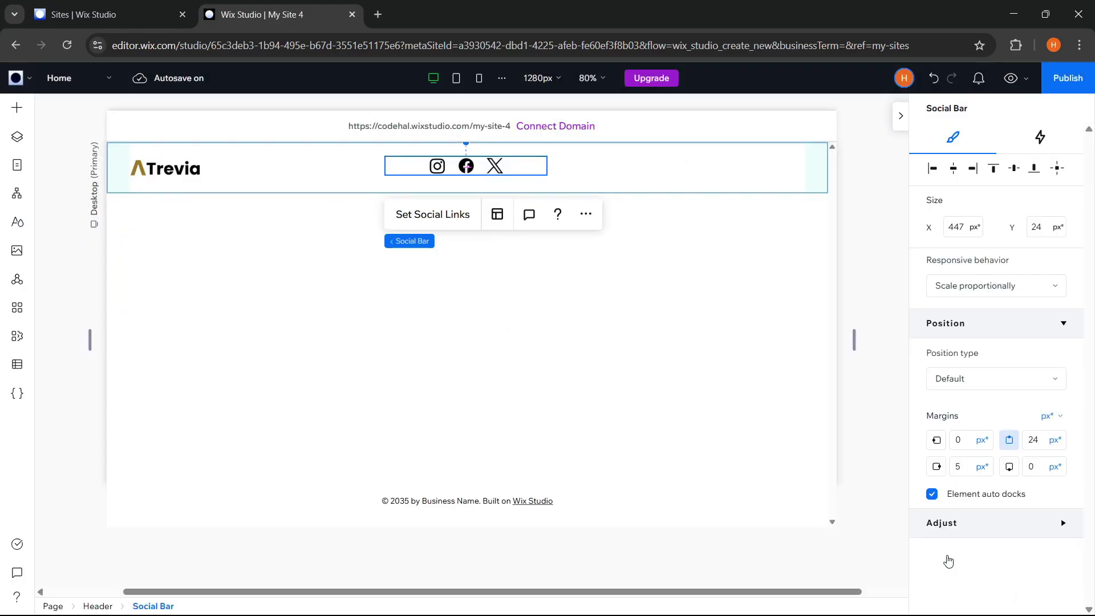
click(956, 174)
Centre the social bar vertically, then add a 'Contact Us' button to the header.
click(1014, 172)
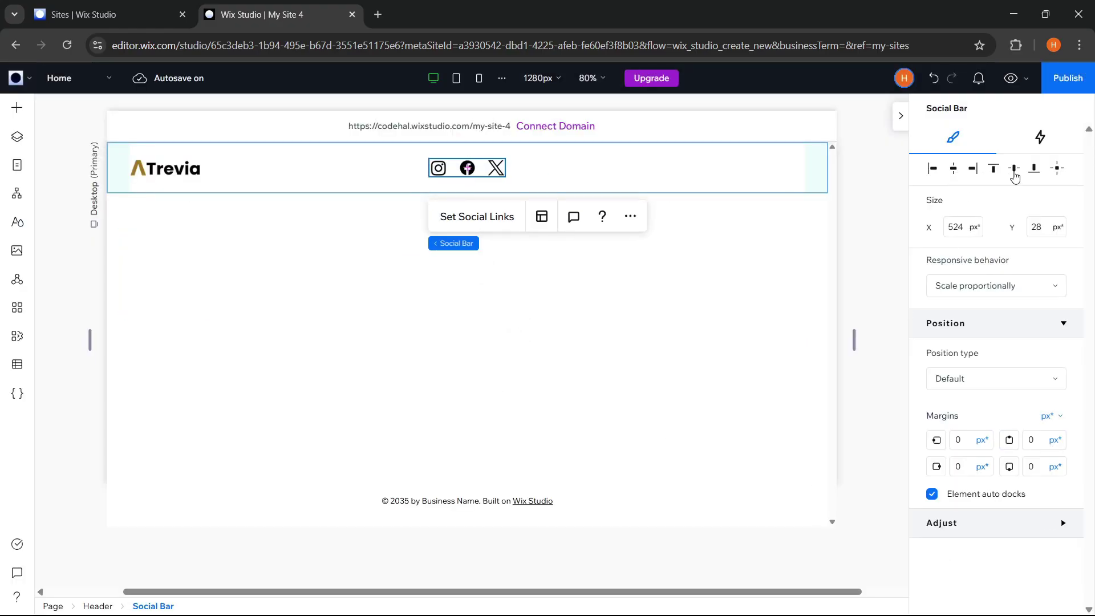
click(652, 172)
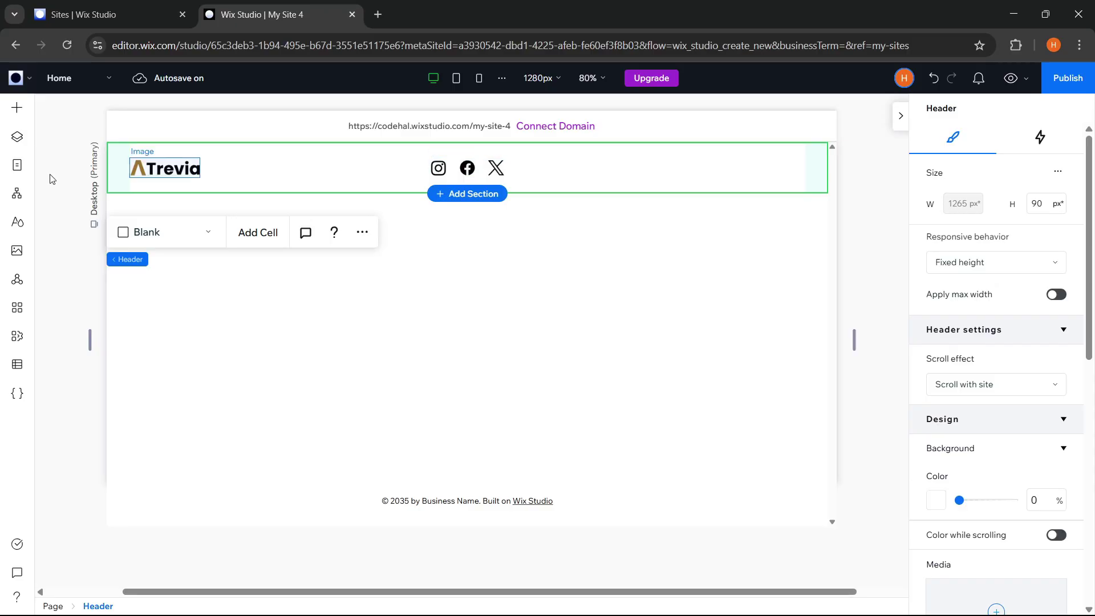
click(11, 112)
click(77, 147)
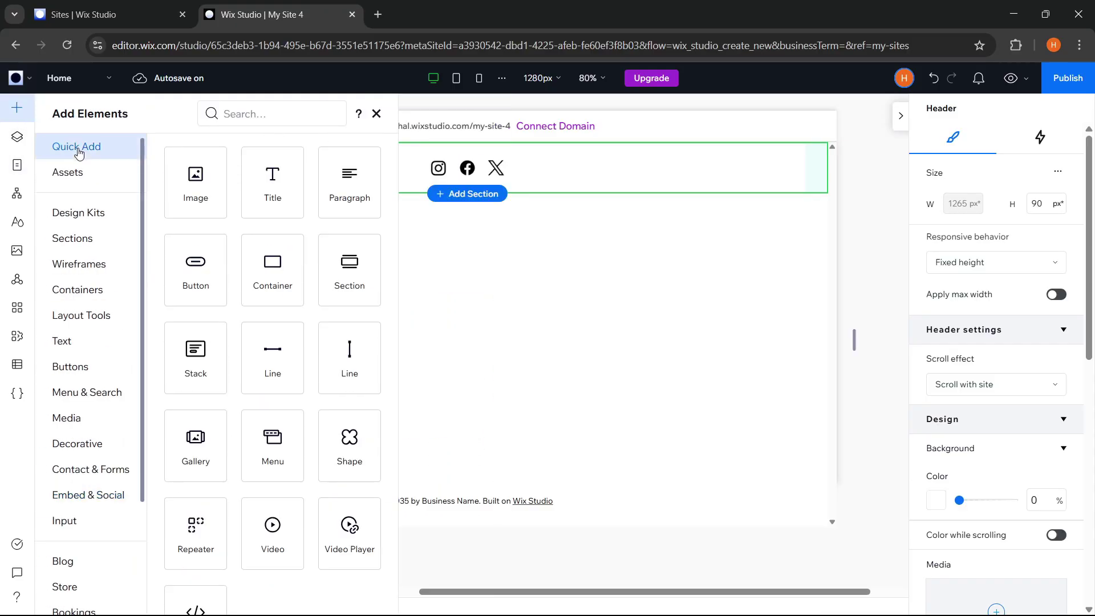
drag(191, 281, 751, 171)
double_click(752, 171)
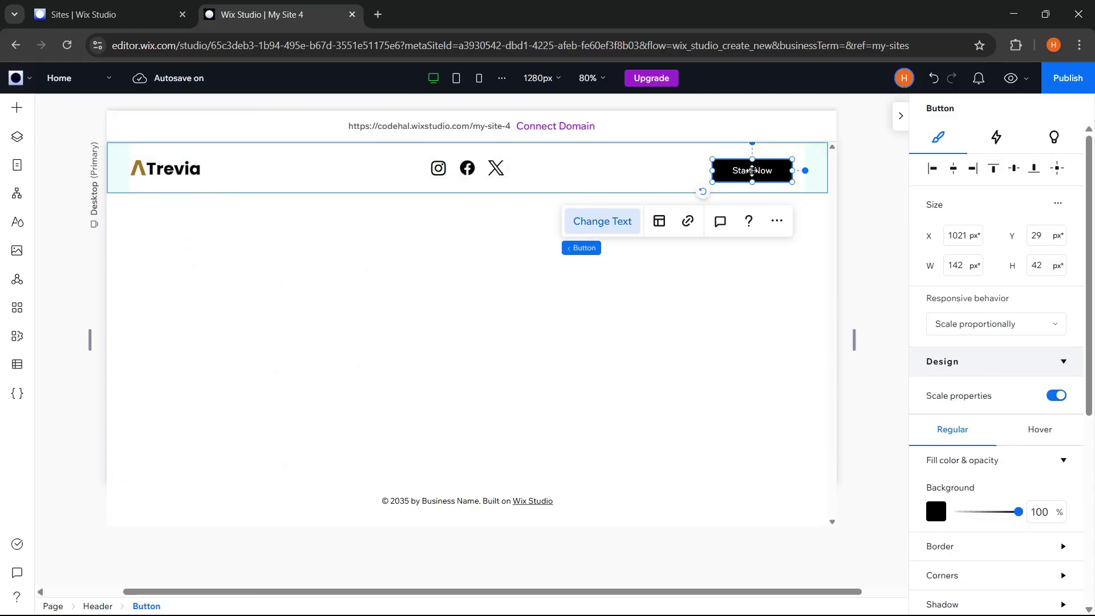
text(Contact)
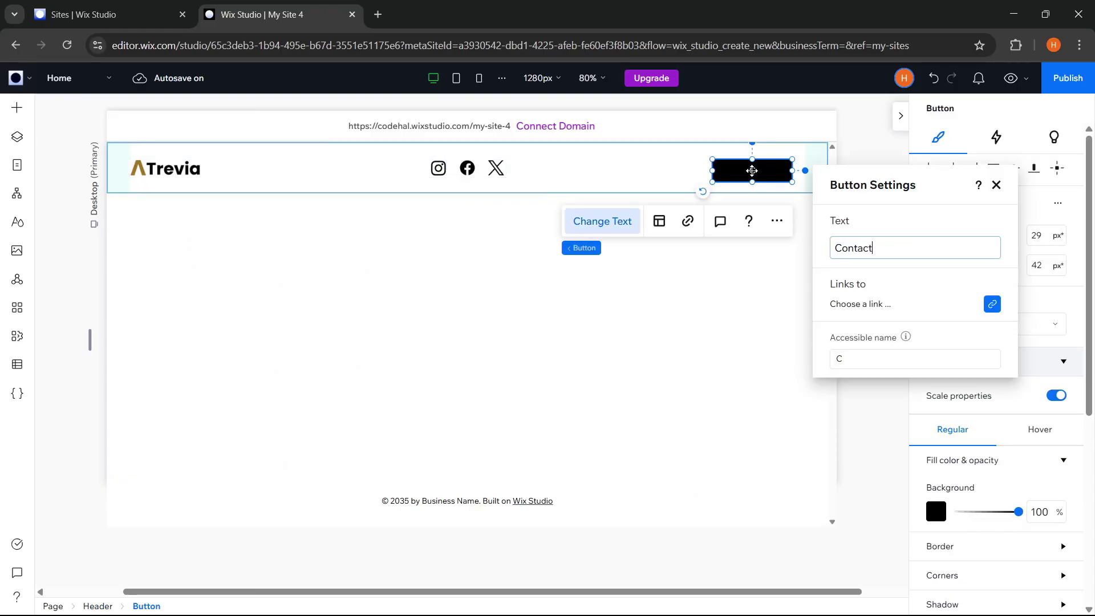
text( Us)
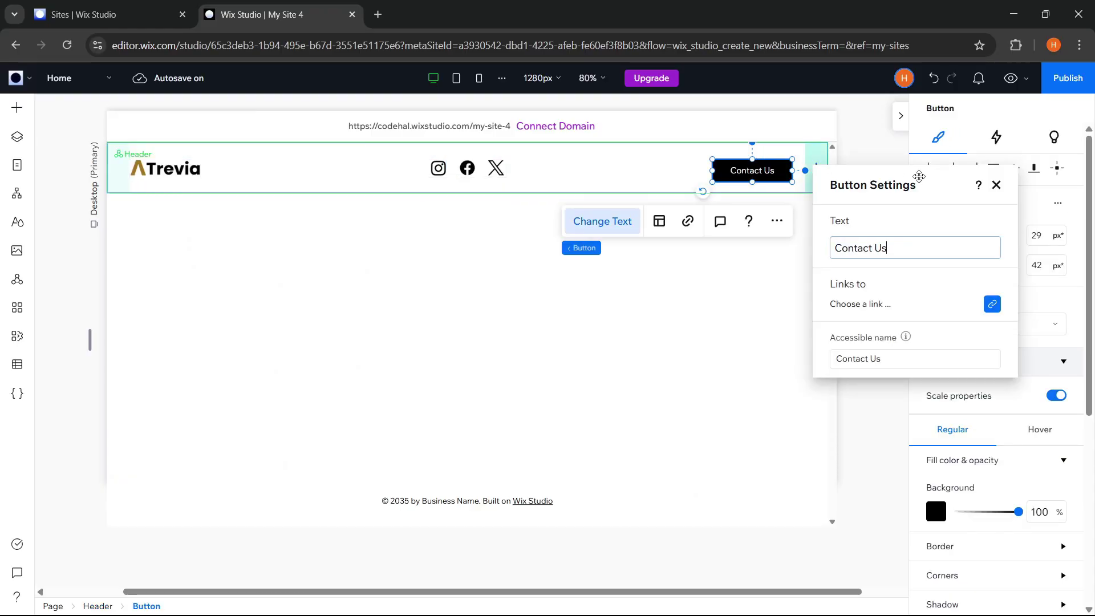
click(997, 184)
Give the button a custom #9C7315 background and adjust its corner radius.
scroll(1020, 347, down, 3)
click(941, 302)
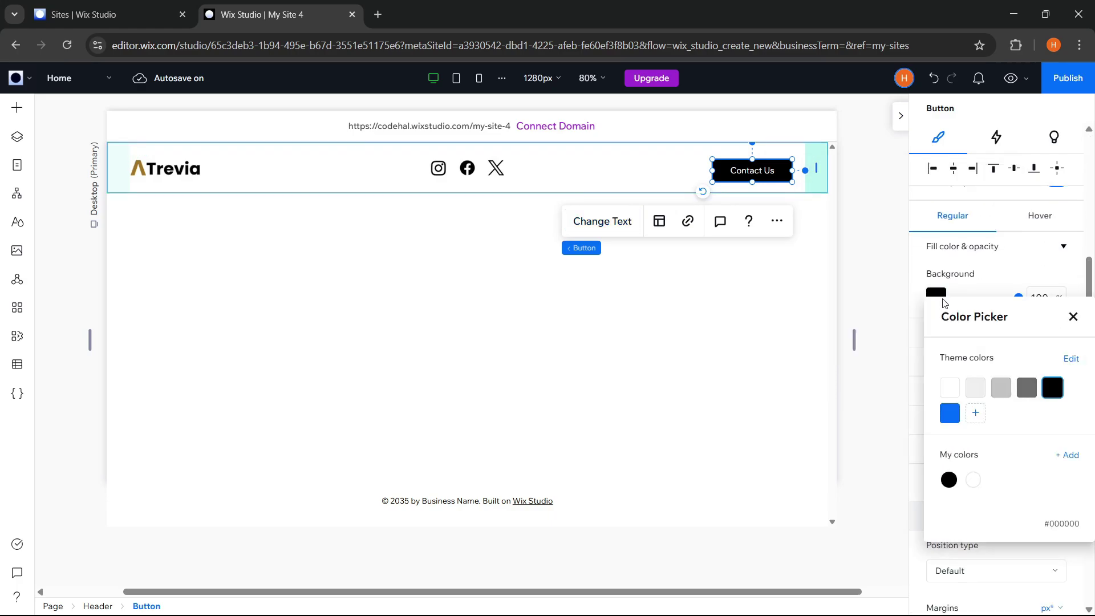
click(1064, 455)
click(1061, 532)
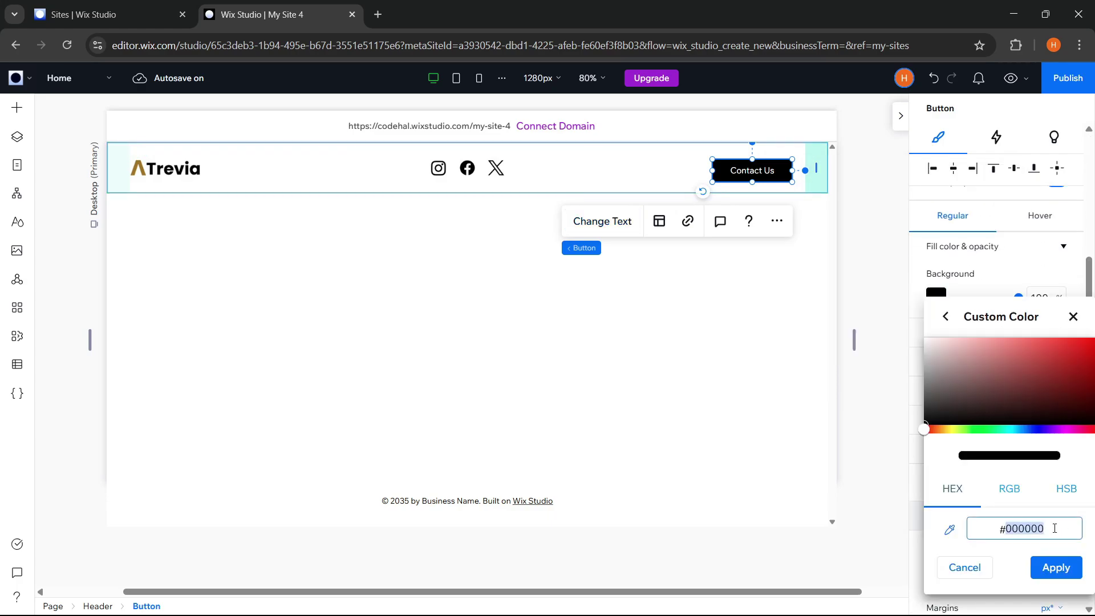
text(9c7315)
click(1056, 568)
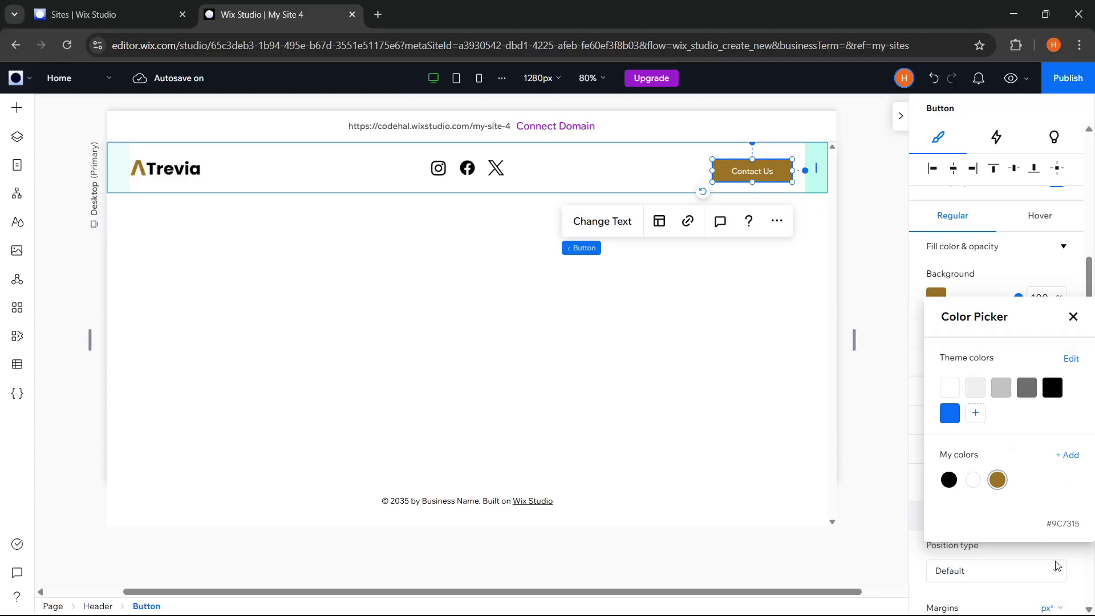
click(1072, 317)
click(1005, 361)
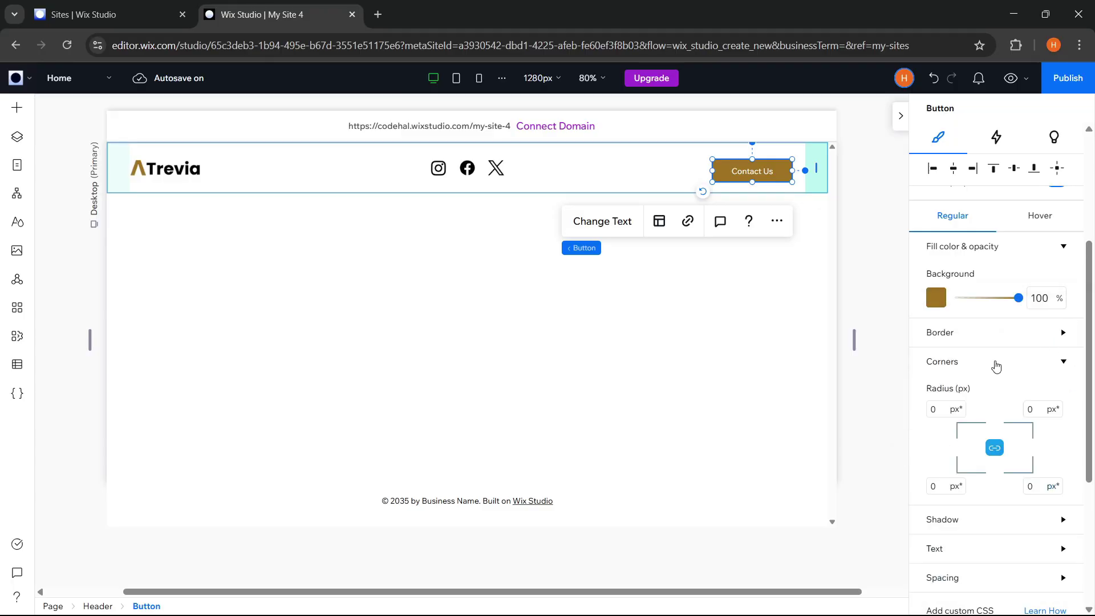
click(939, 410)
Make the button's hover background black and align it to the header's right.
click(1042, 218)
click(939, 296)
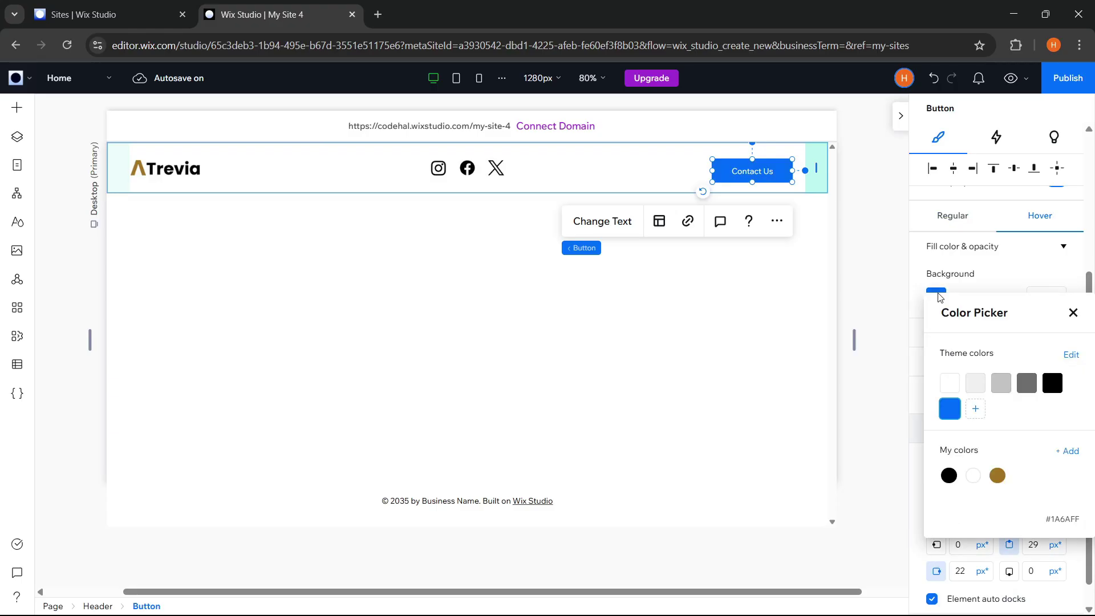
click(1053, 383)
click(875, 231)
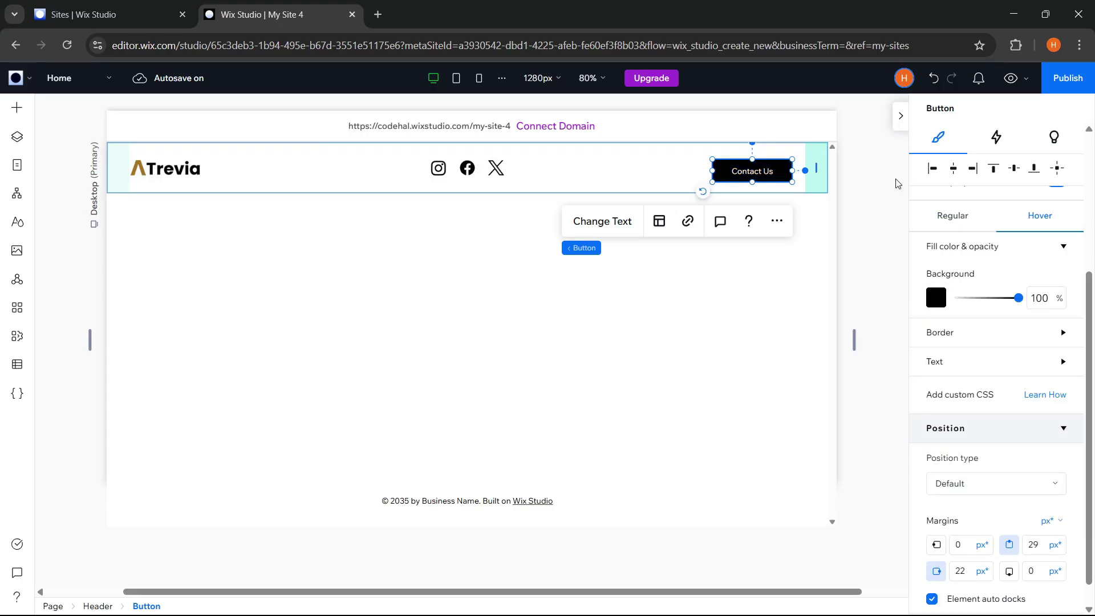
click(975, 170)
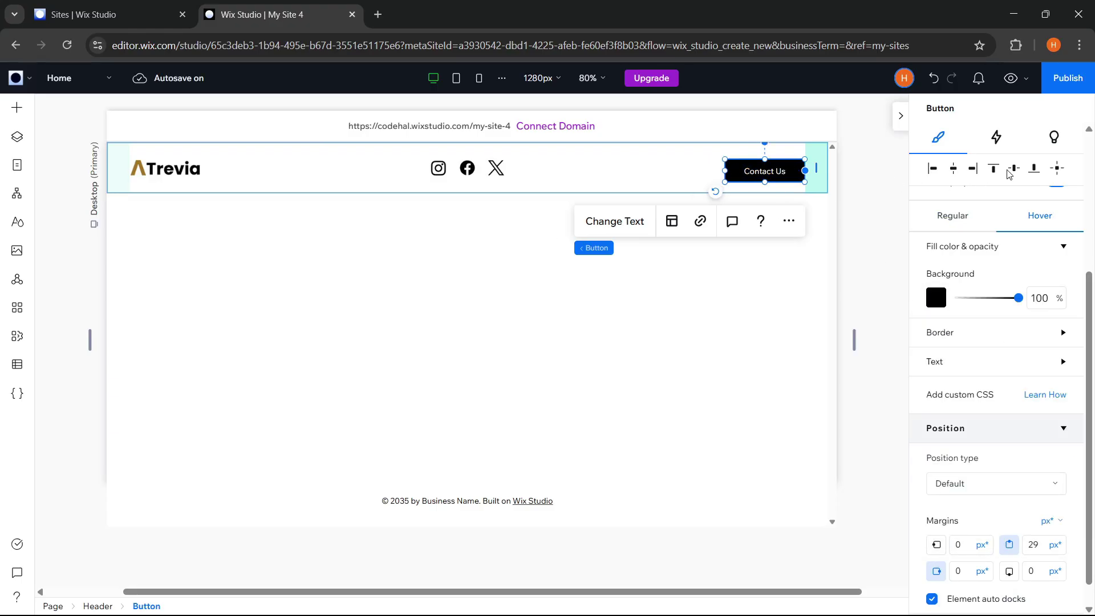
Set the logo, social bar and Contact Us button responsive behavior to Fixed.
click(891, 200)
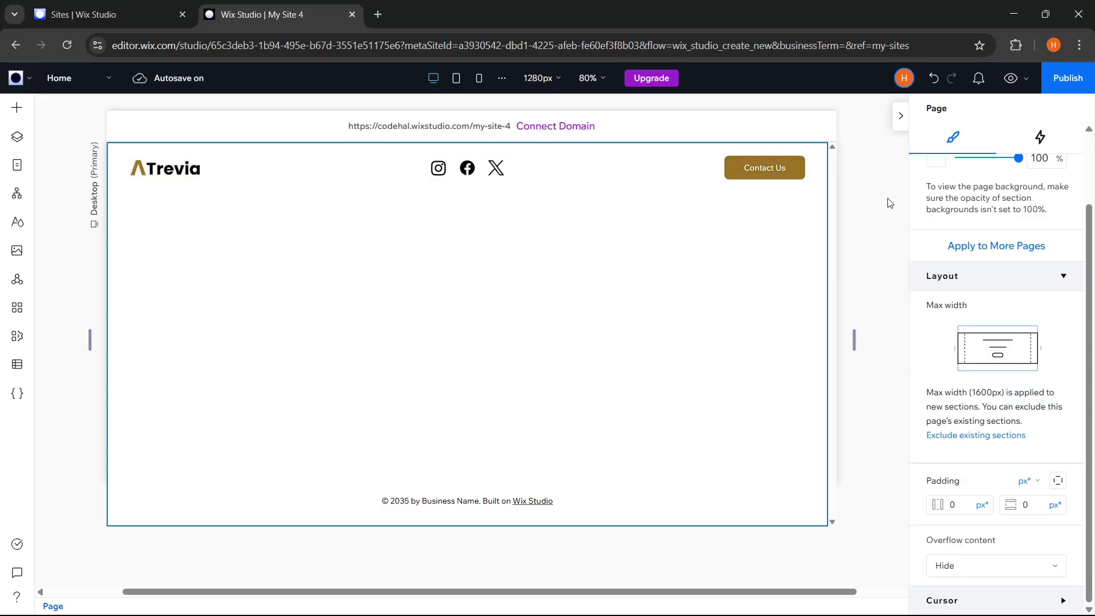
click(197, 169)
click(195, 169)
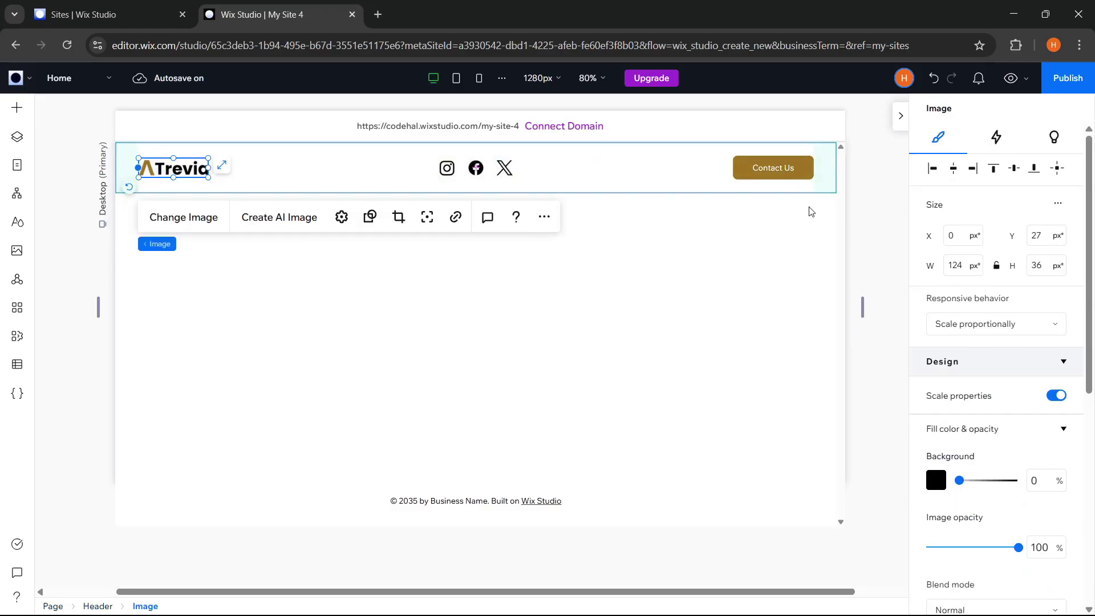
click(945, 331)
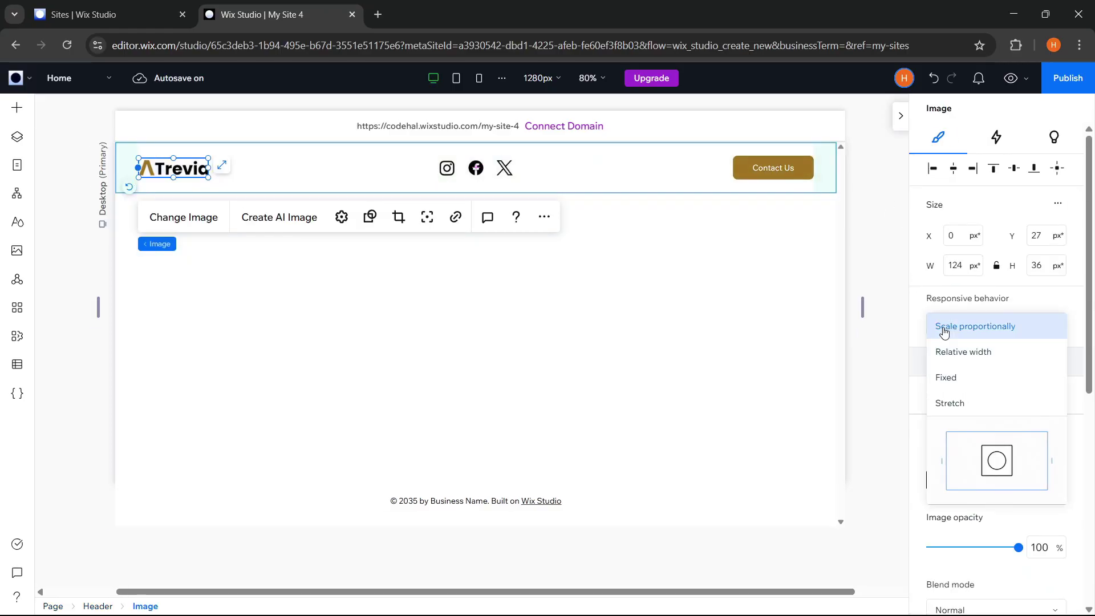
click(967, 379)
click(476, 168)
click(973, 288)
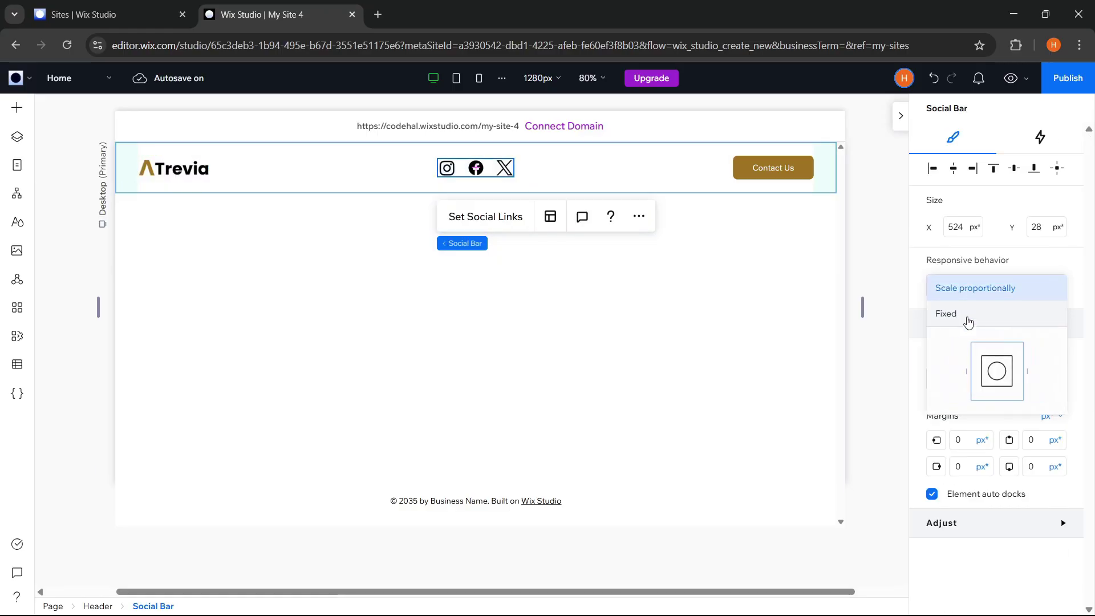
click(968, 319)
click(774, 168)
click(981, 324)
click(964, 374)
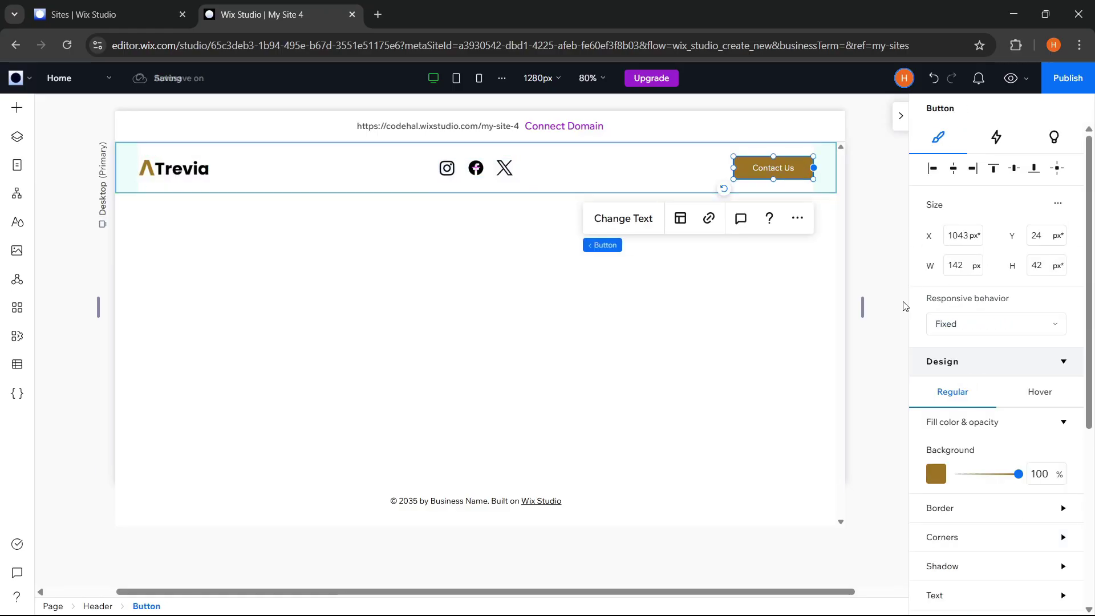
click(871, 216)
Check the tablet layout, then hide the social bar on the mobile breakpoint.
click(456, 77)
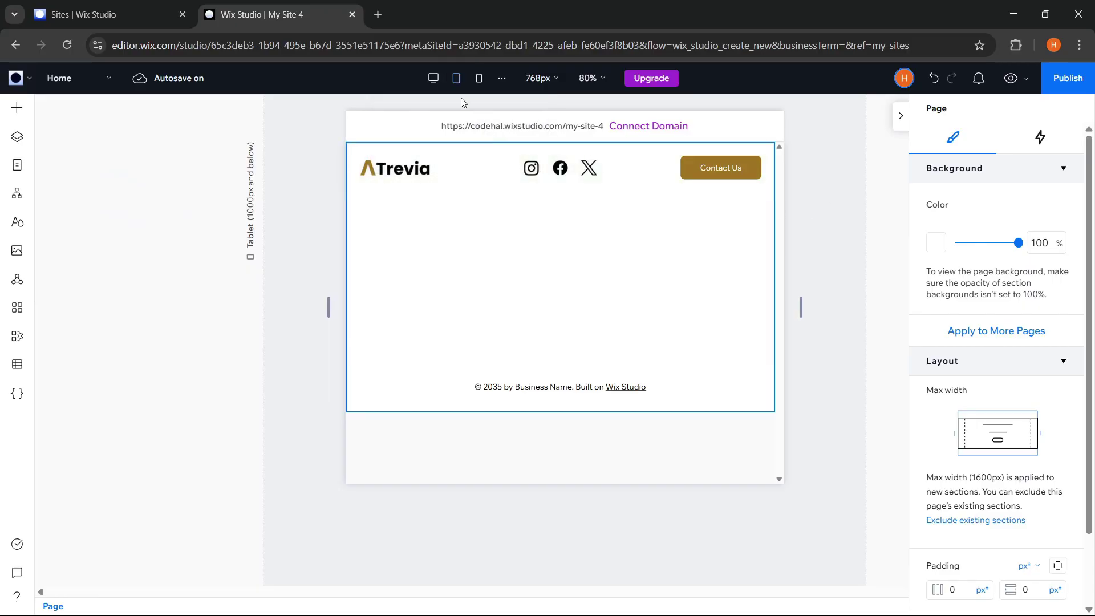
click(479, 78)
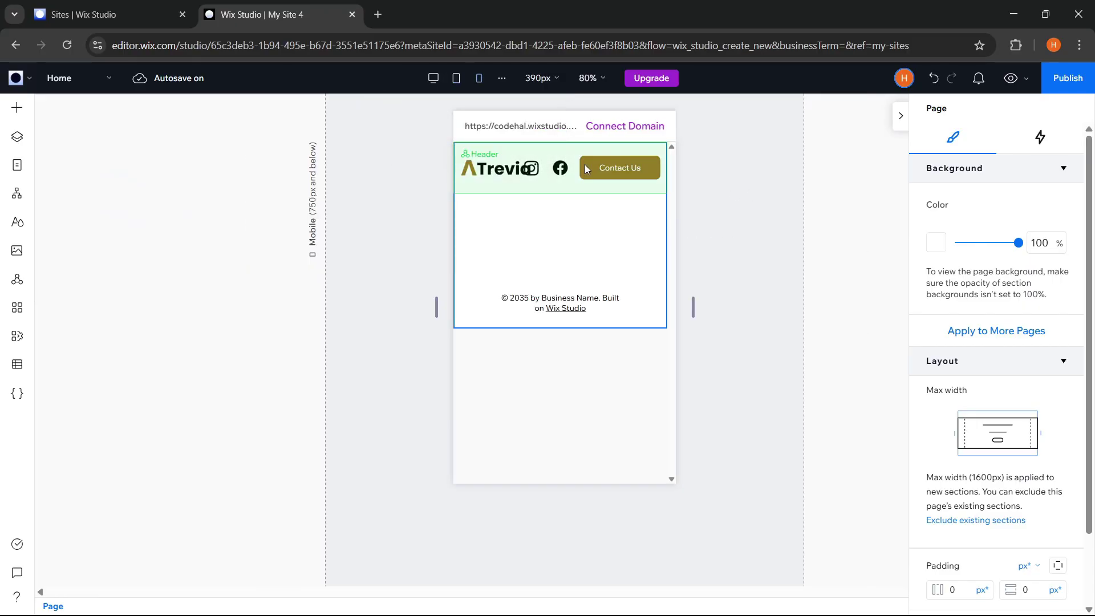
click(559, 168)
click(557, 167)
right_click(558, 169)
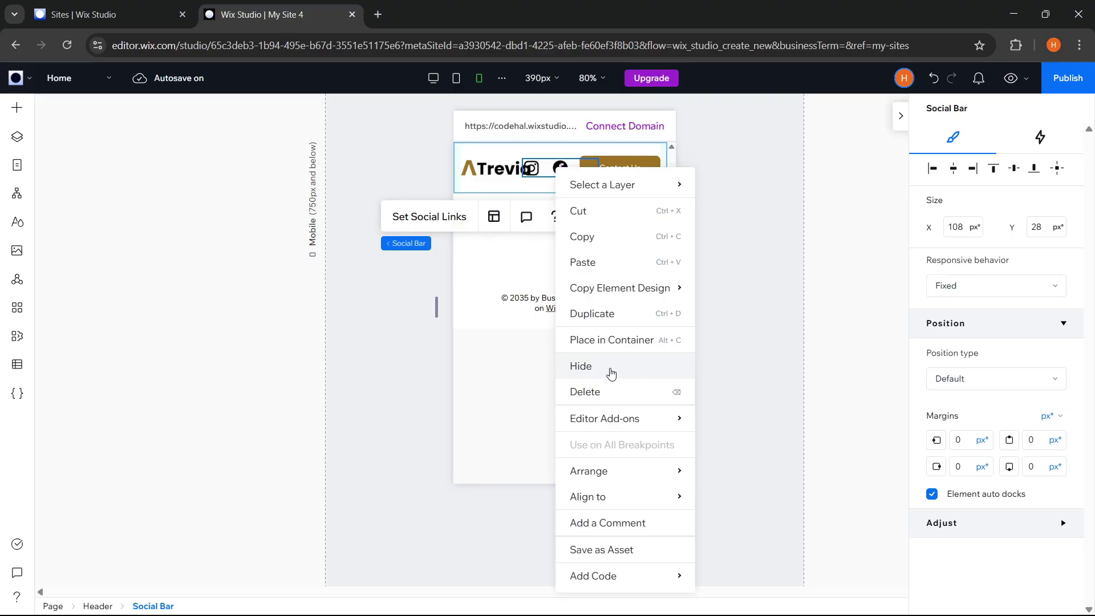
click(611, 372)
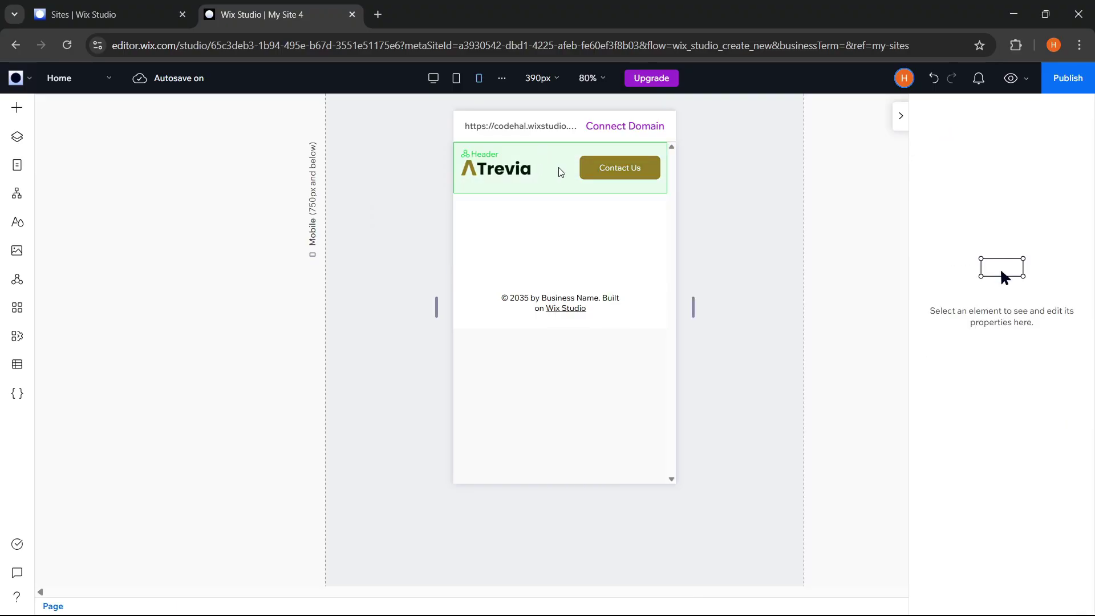
Return to desktop view, preview the site, and narrow the preview frame to test smaller widths.
click(433, 79)
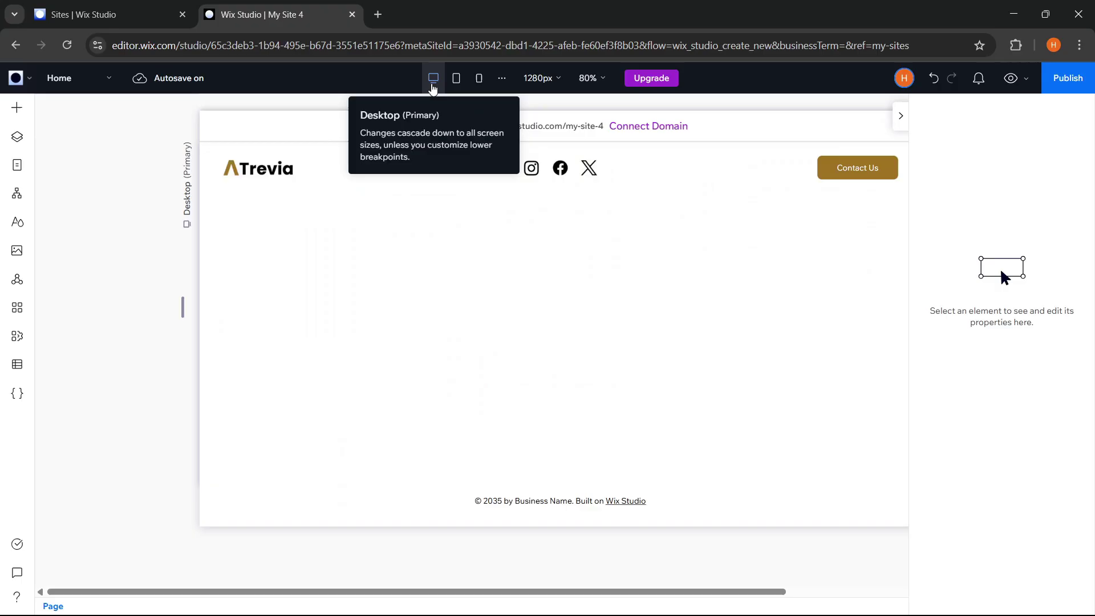
click(883, 225)
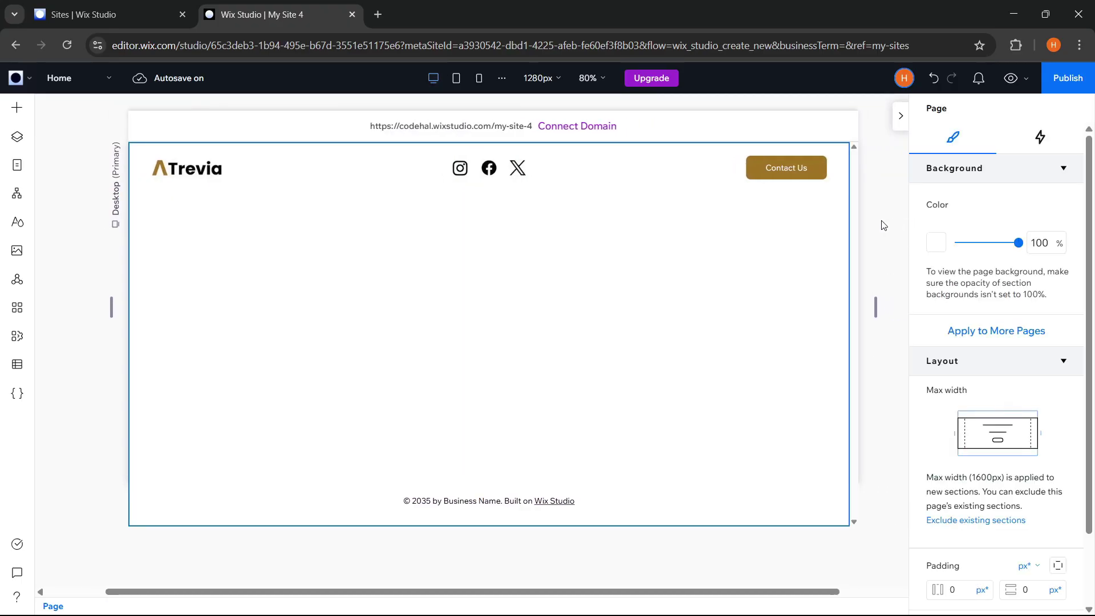
click(1011, 78)
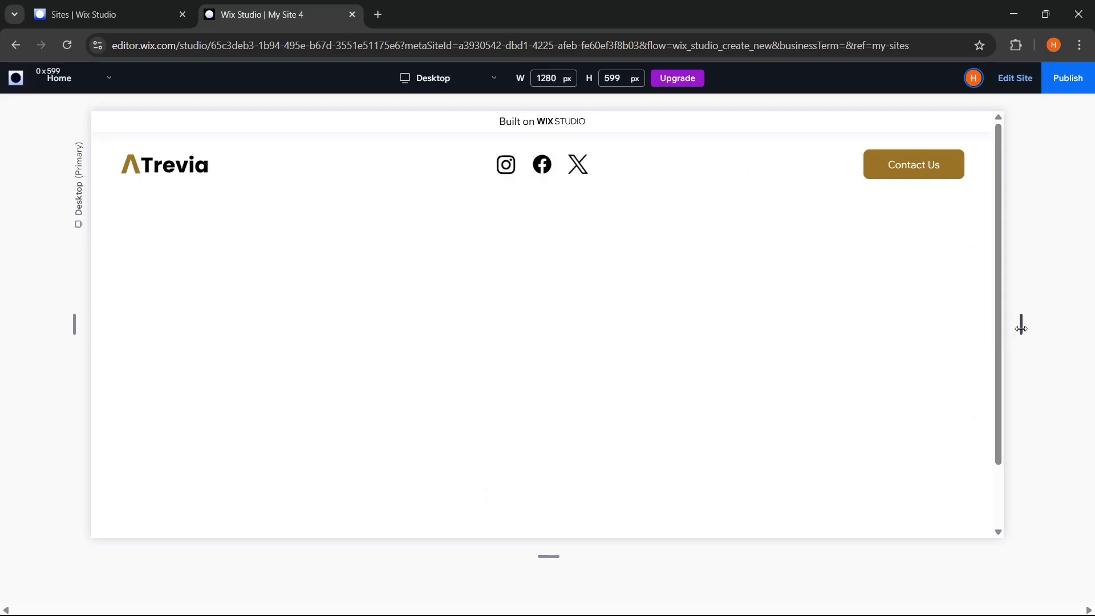
mouse_move(1021, 329)
mouse_down()
mouse_move(695, 323)
mouse_move(1005, 325)
mouse_up()
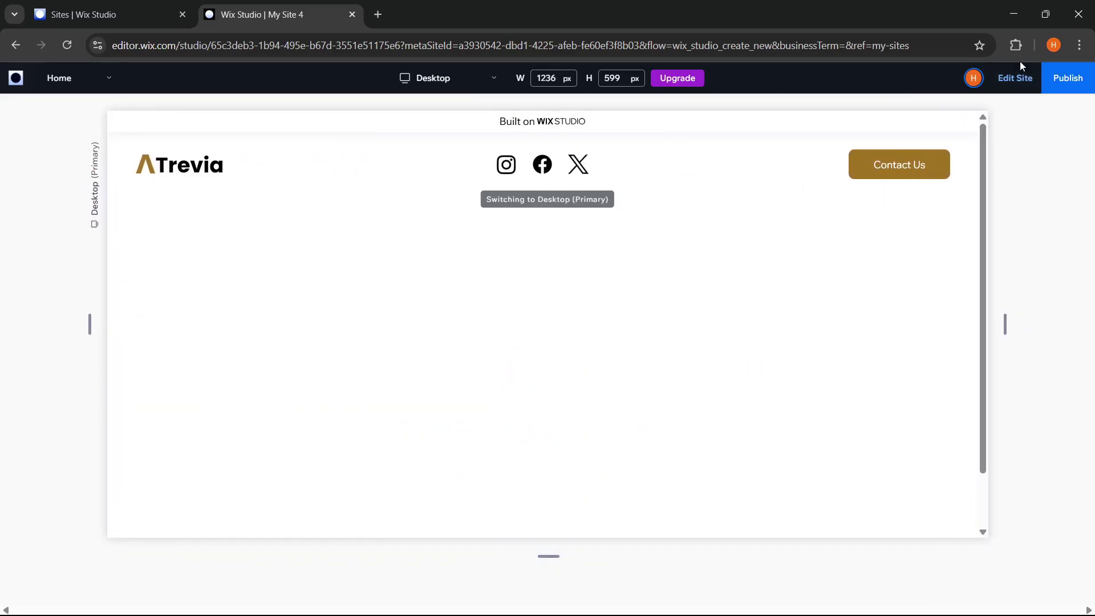
Back in the editor, set the section below the header to 390 px height with 20 px vertical padding.
click(1006, 89)
click(742, 303)
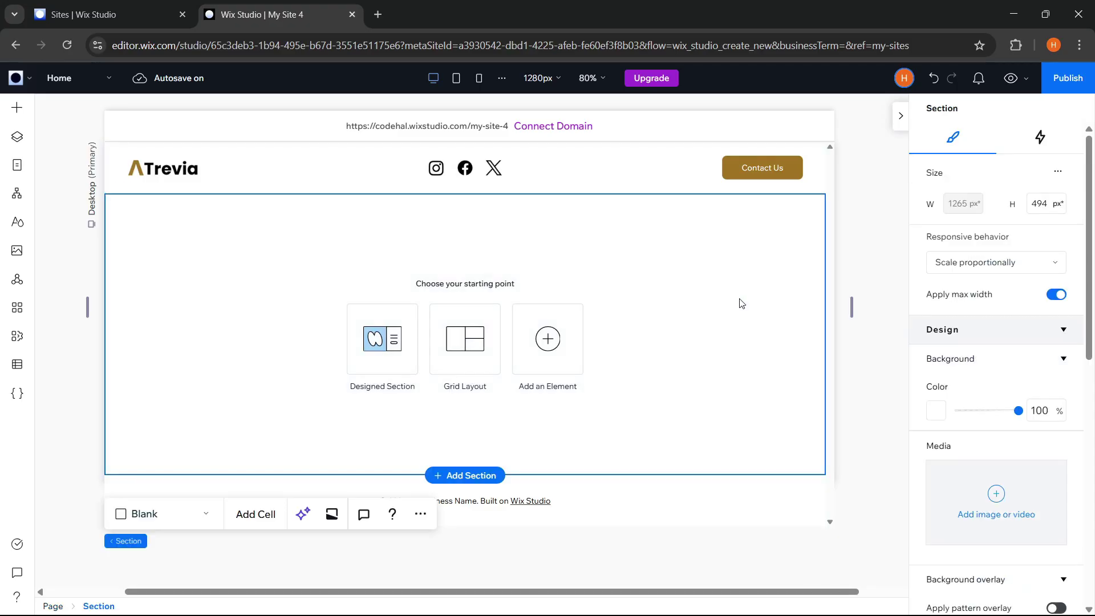
click(1047, 210)
text(390)
key(Return)
scroll(1004, 439, down, 8)
click(1031, 352)
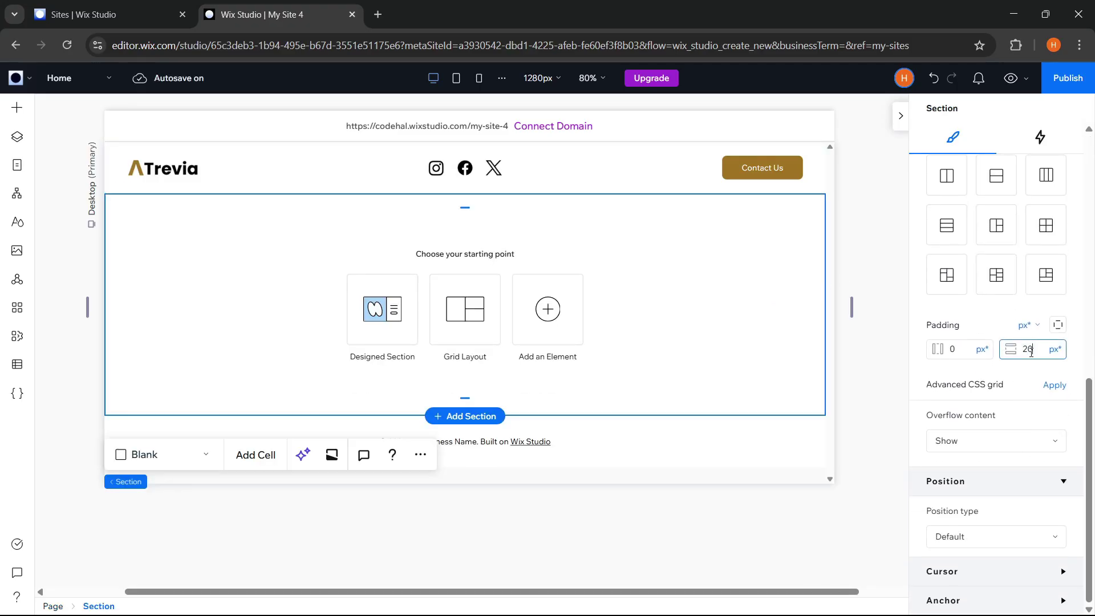
click(888, 296)
Add a title element into the empty section.
click(718, 298)
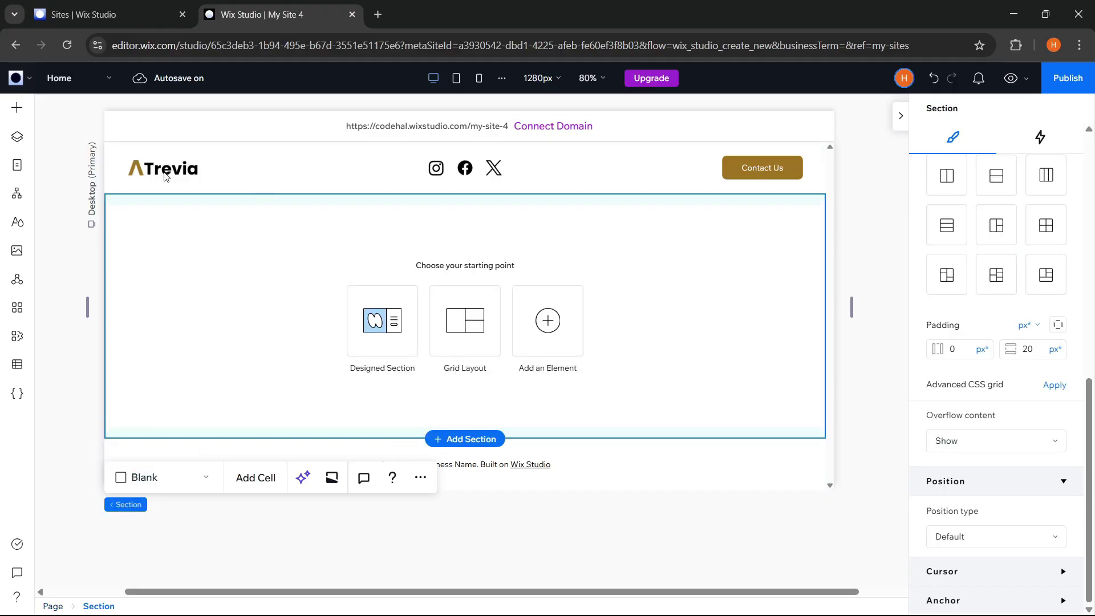
click(16, 108)
drag(276, 196, 453, 262)
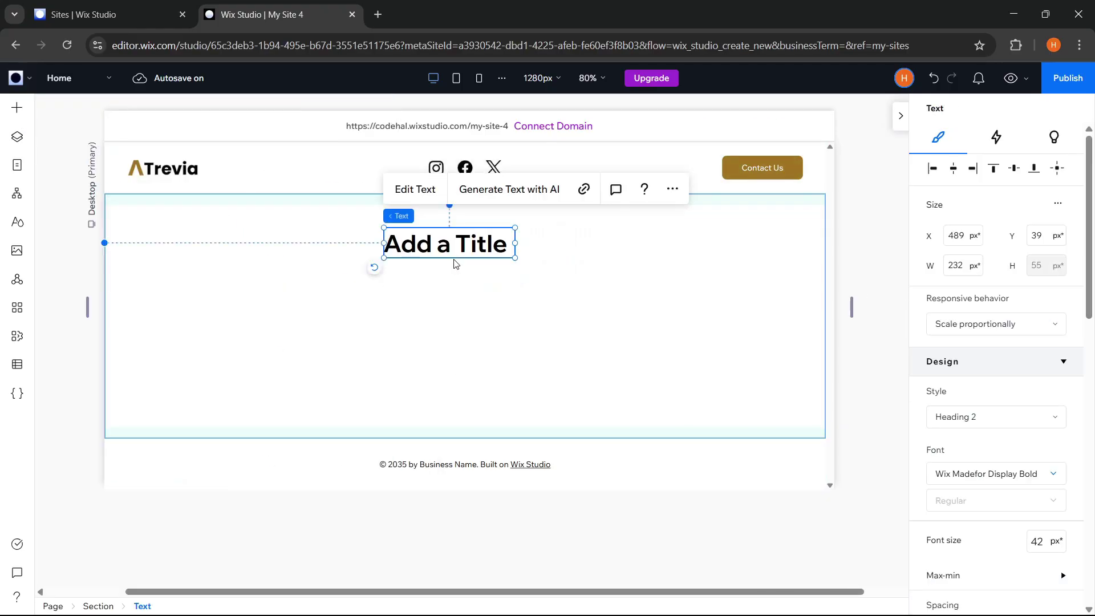
Make the title a Heading 1 reading 'Welcome to Trevia', widened to one line and horizontally centred.
click(1004, 417)
click(931, 454)
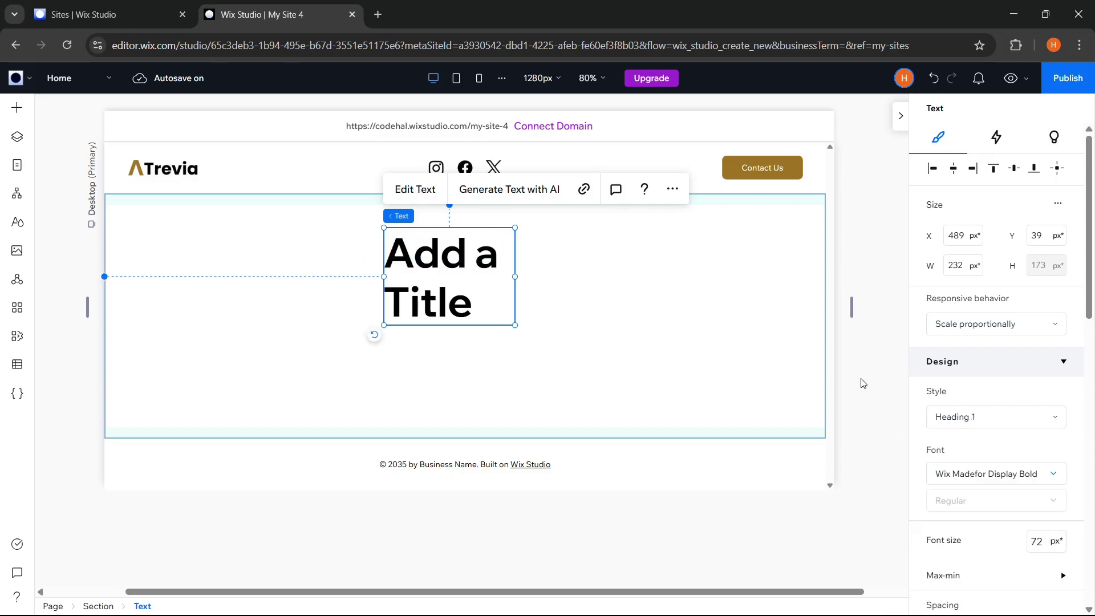
click(417, 191)
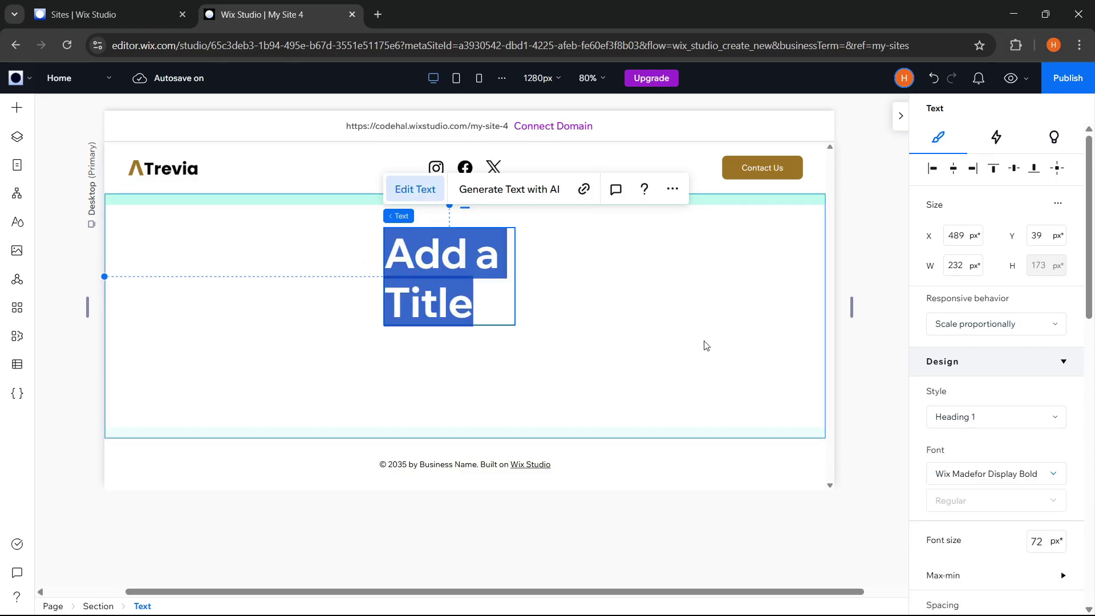
text(Welcome to Trevia)
click(707, 344)
click(514, 301)
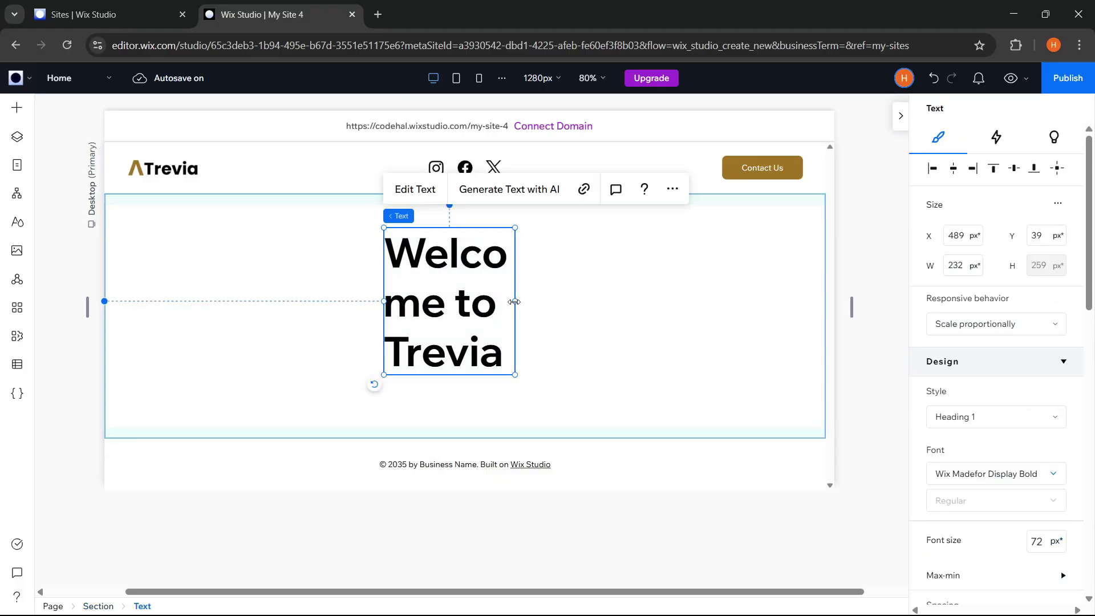
drag(514, 302, 754, 286)
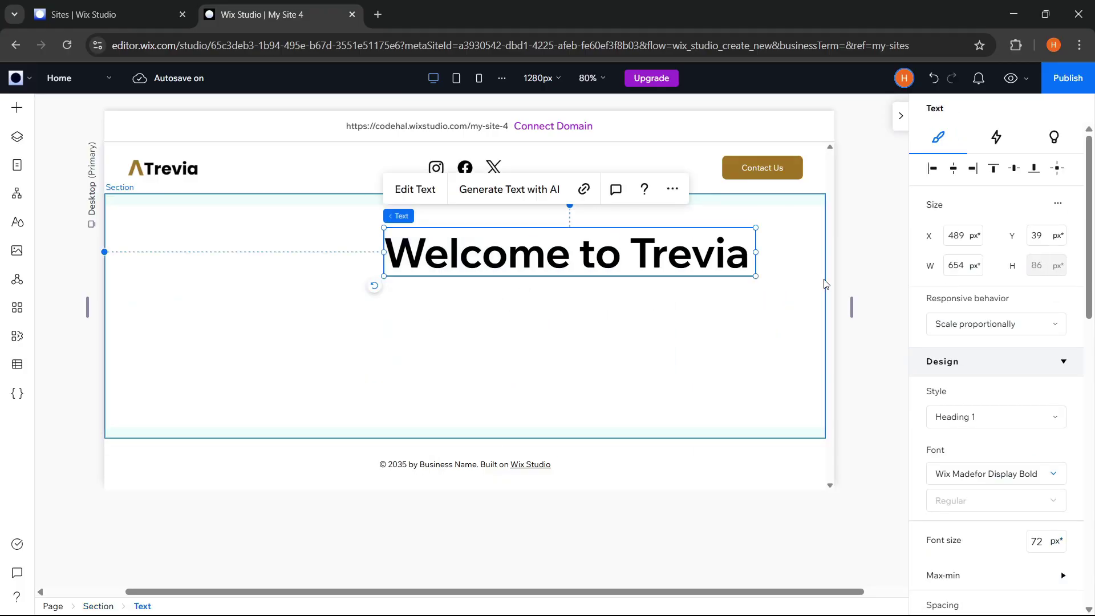
click(954, 169)
Colour just the word 'Trevia' in the heading gold (#9C7315).
double_click(549, 246)
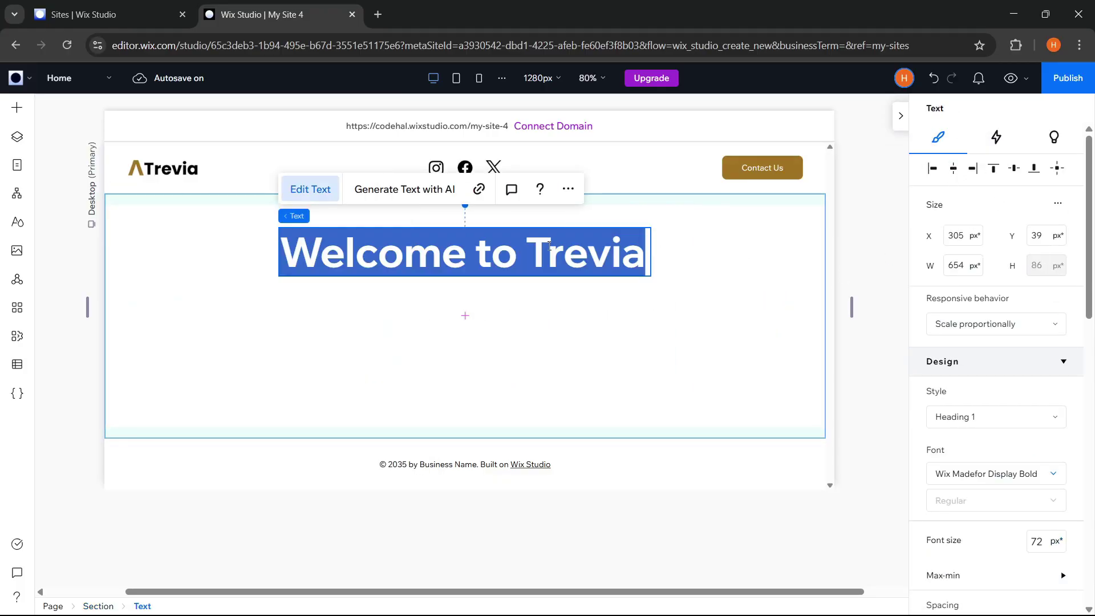
click(550, 245)
drag(526, 251, 648, 254)
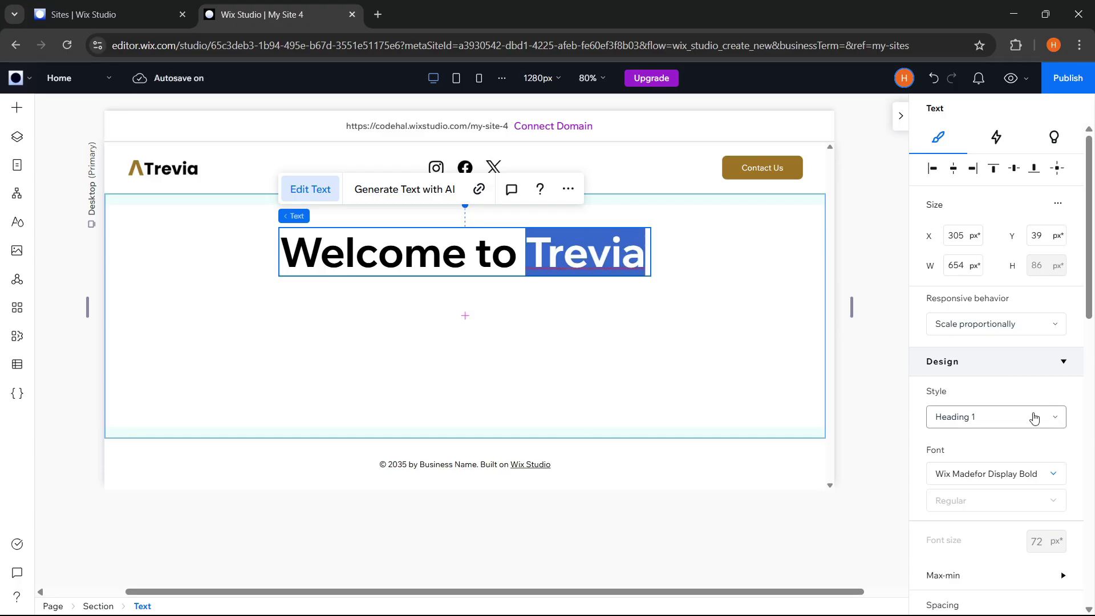
scroll(1034, 418, down, 5)
click(1058, 388)
click(998, 553)
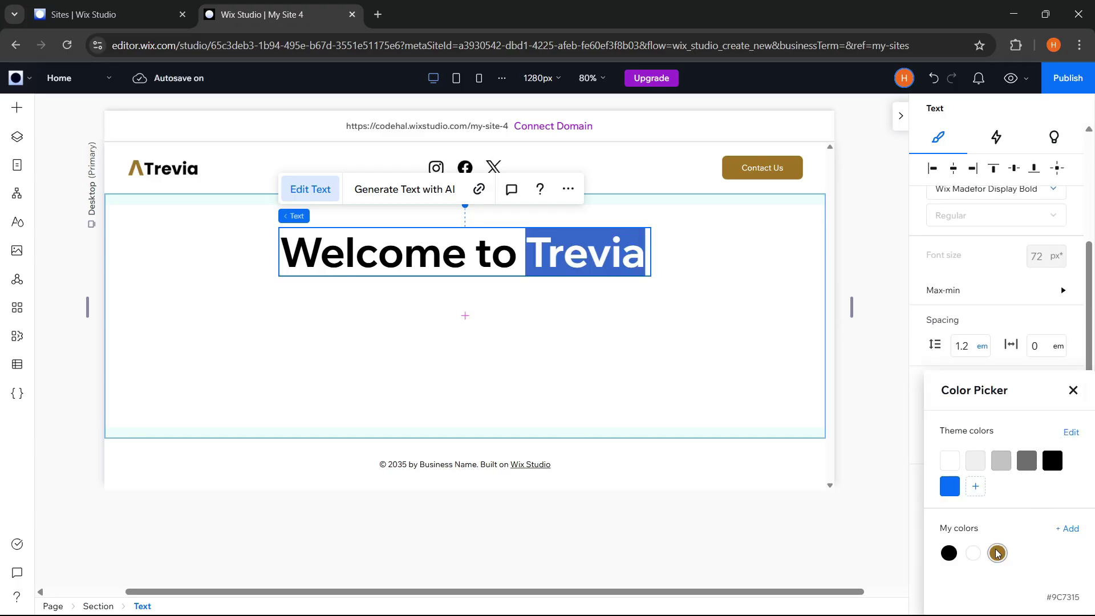
click(594, 308)
click(16, 107)
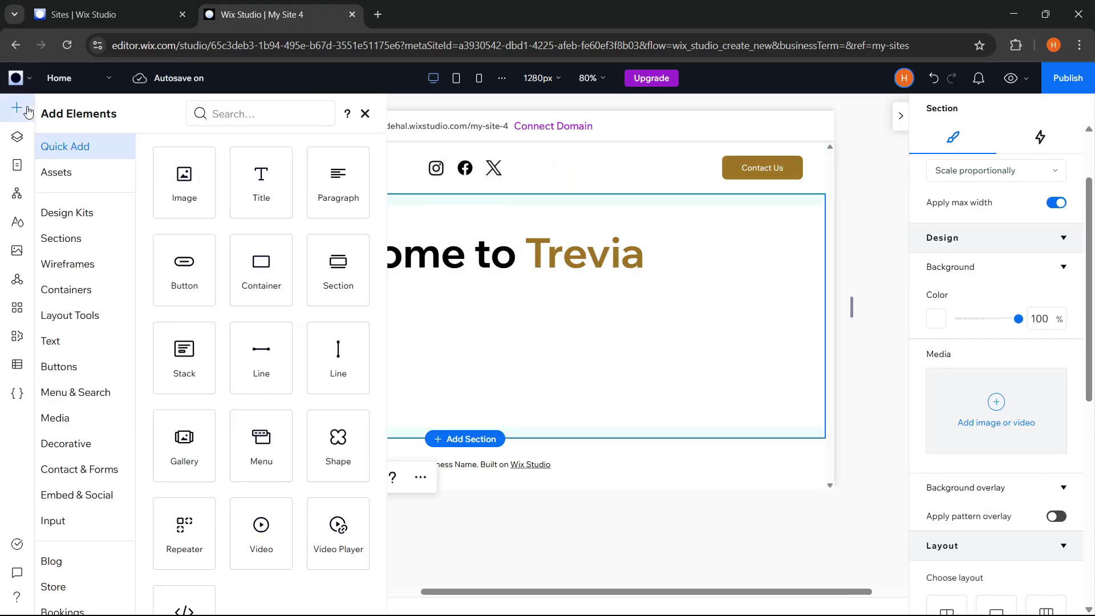
Add a paragraph below the title with the pasted cabin description, widened to 861 px.
drag(354, 195, 441, 323)
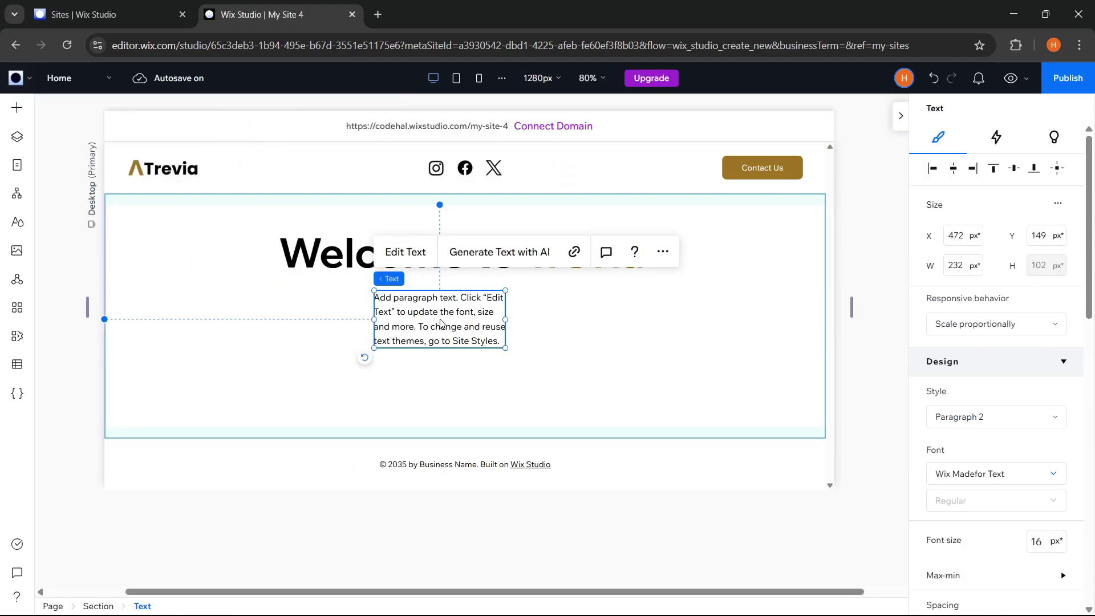
click(405, 252)
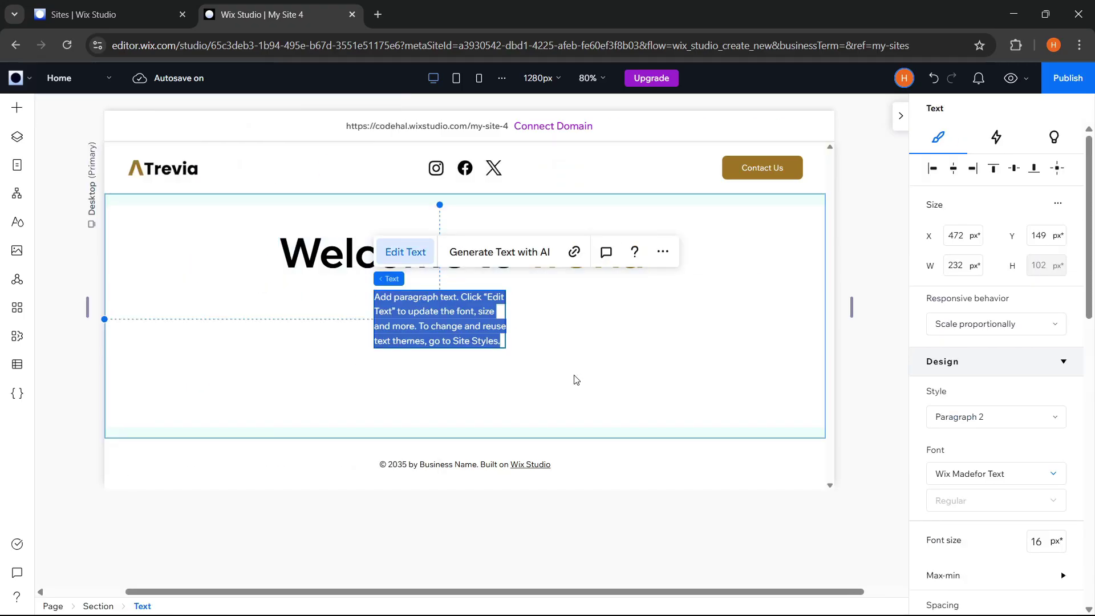
text(Enjoy an unforgettable stay at Trevia, where comfort meets the beauty of nature. Feel the warmth and tranquility of our wooden cabins surrounded by breathtaking scenery, and let each moment bring you closer to peace, relaxation, and lasting memories.)
key(Escape)
drag(509, 359, 760, 361)
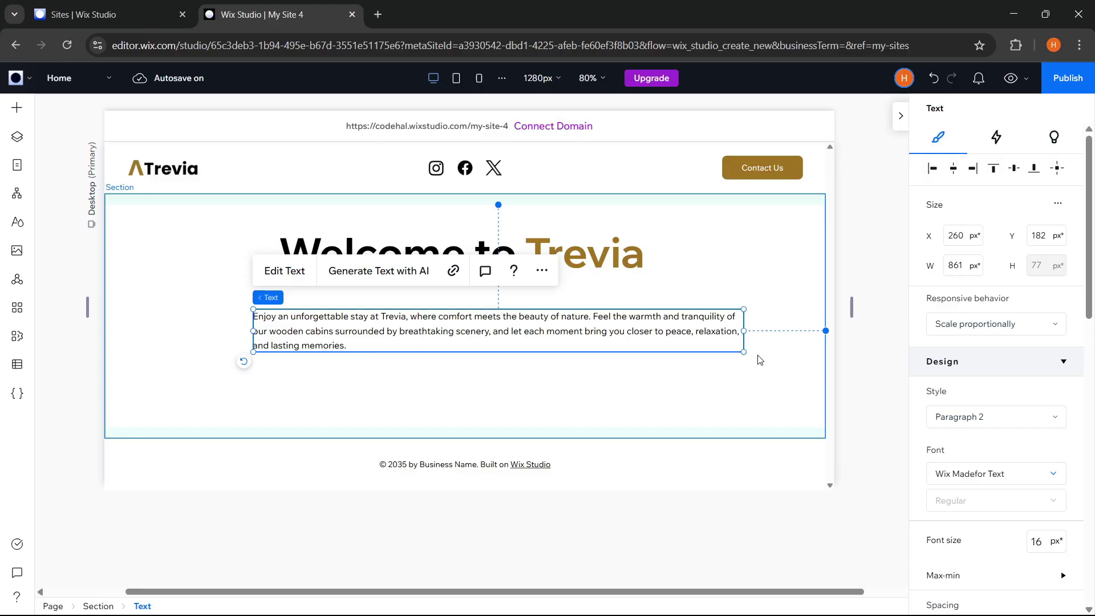
Set the paragraph to wrap responsively, centre-align its text and centre it horizontally.
click(944, 334)
click(952, 388)
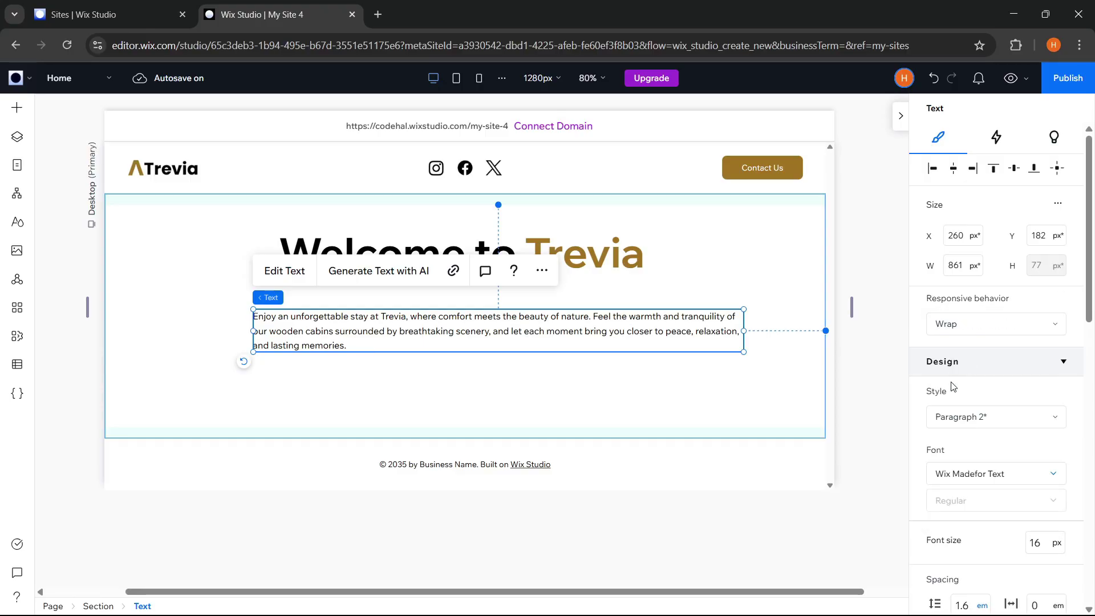
scroll(952, 387, down, 9)
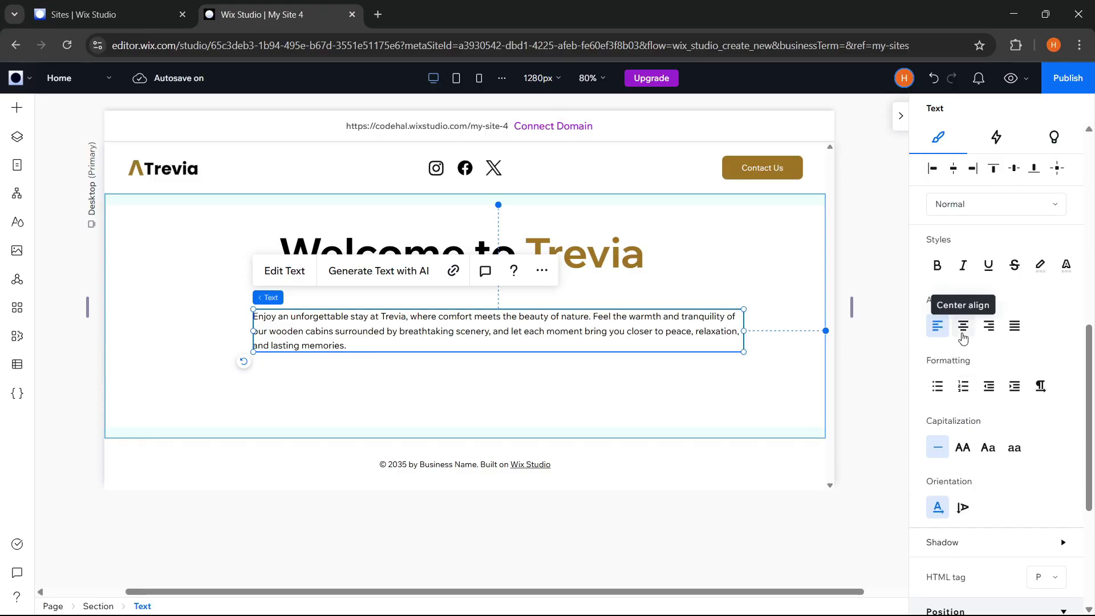
click(964, 337)
click(954, 172)
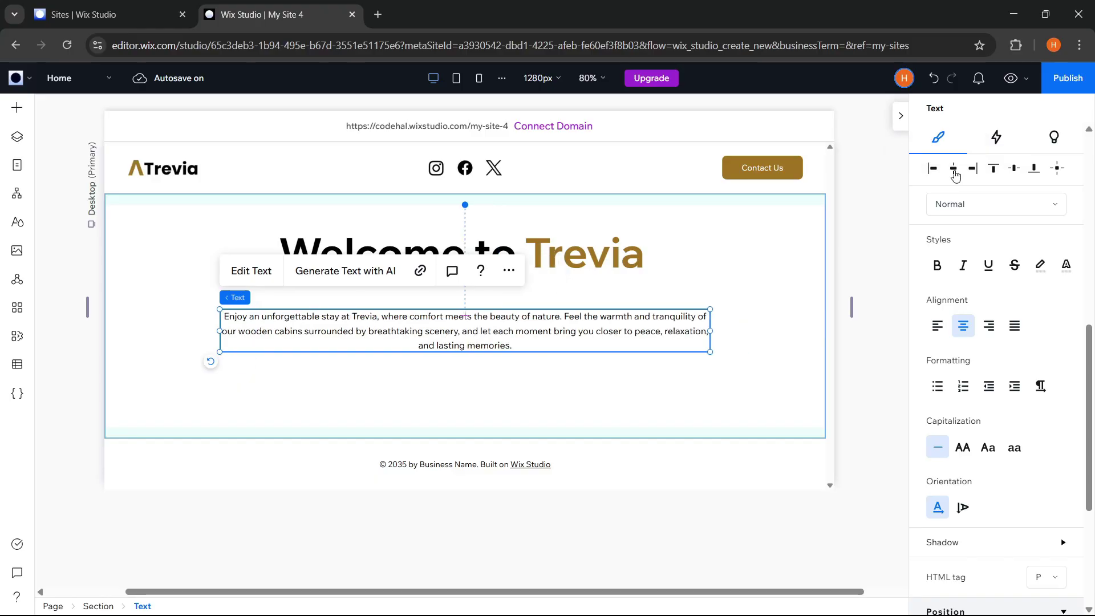
click(724, 282)
Copy the header's Contact Us button below the paragraph, relabel it 'Book Now' and centre it.
click(759, 167)
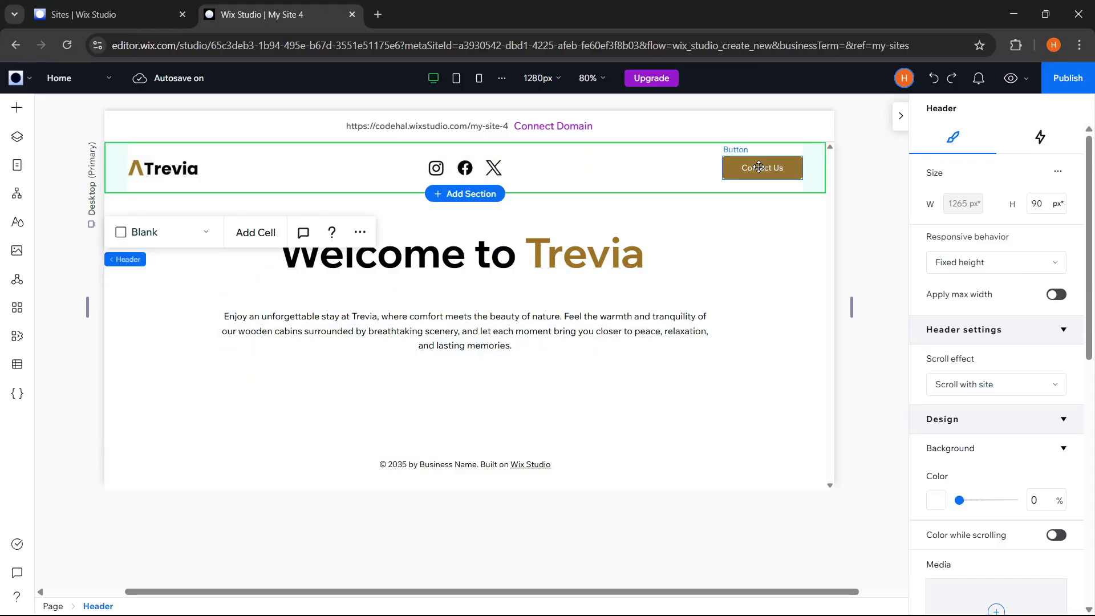
click(759, 167)
drag(759, 167, 467, 387)
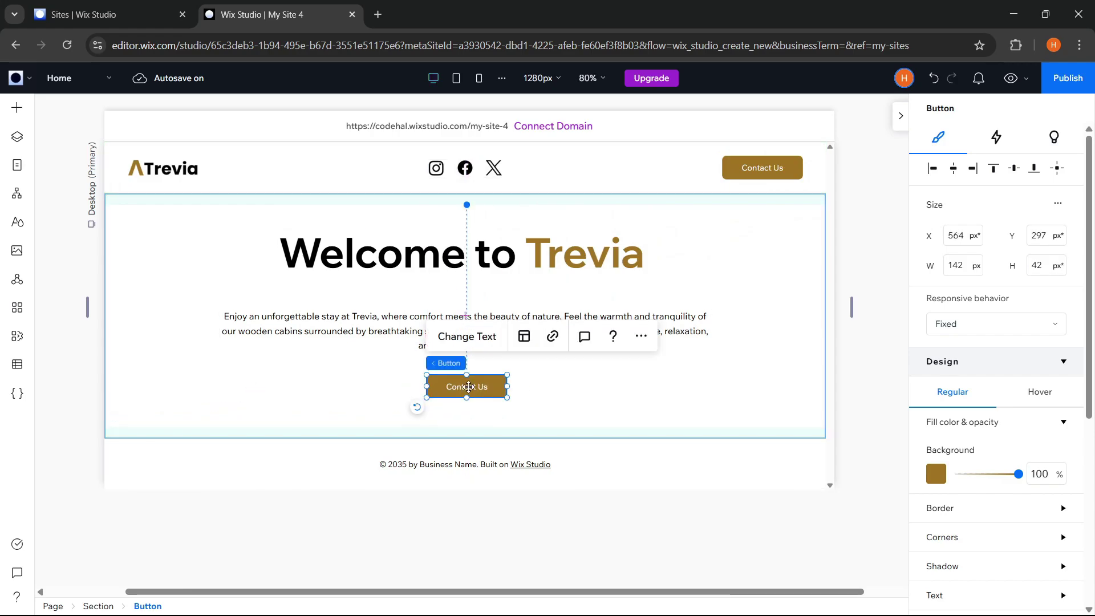
double_click(469, 386)
text(Boo)
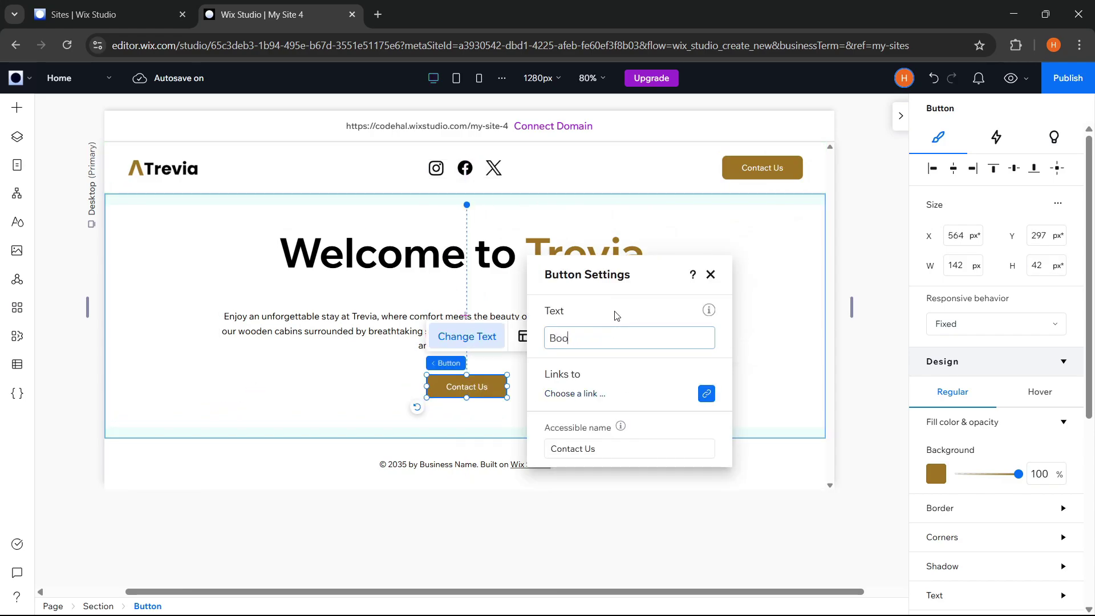
text(k Now)
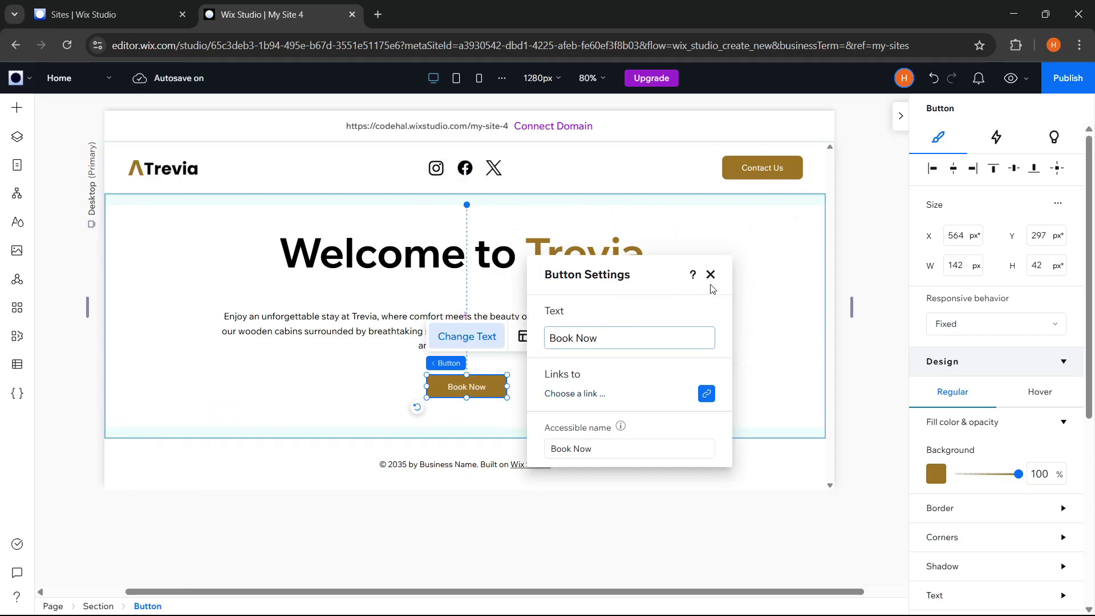
click(711, 276)
click(954, 170)
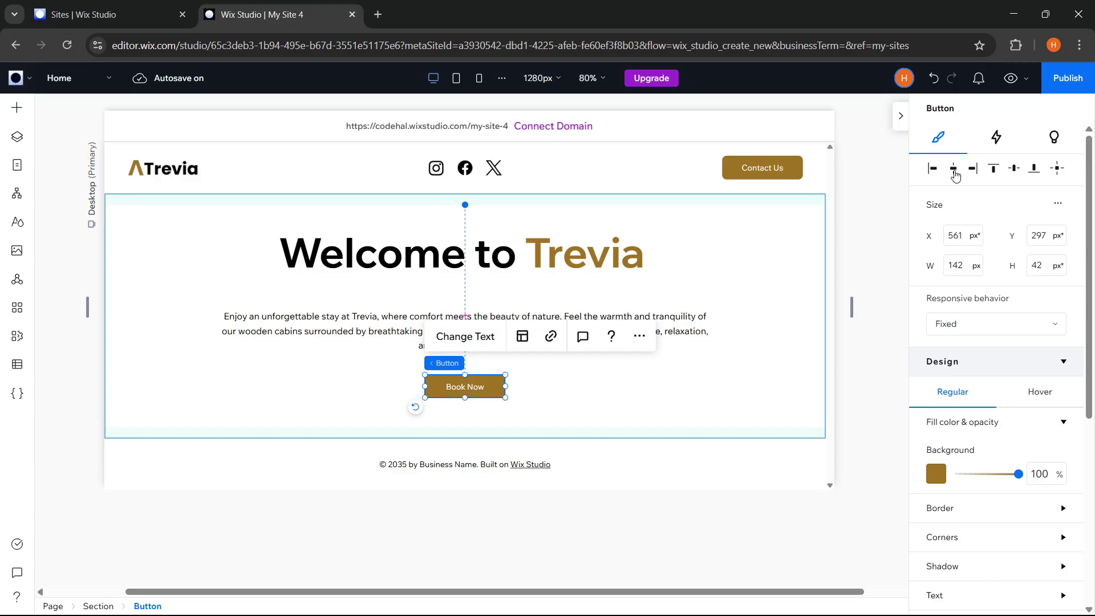
click(628, 385)
click(491, 261)
Stack the heading, paragraph and Book Now button with 20 px item spacing, centred vertically.
shift+click(489, 315)
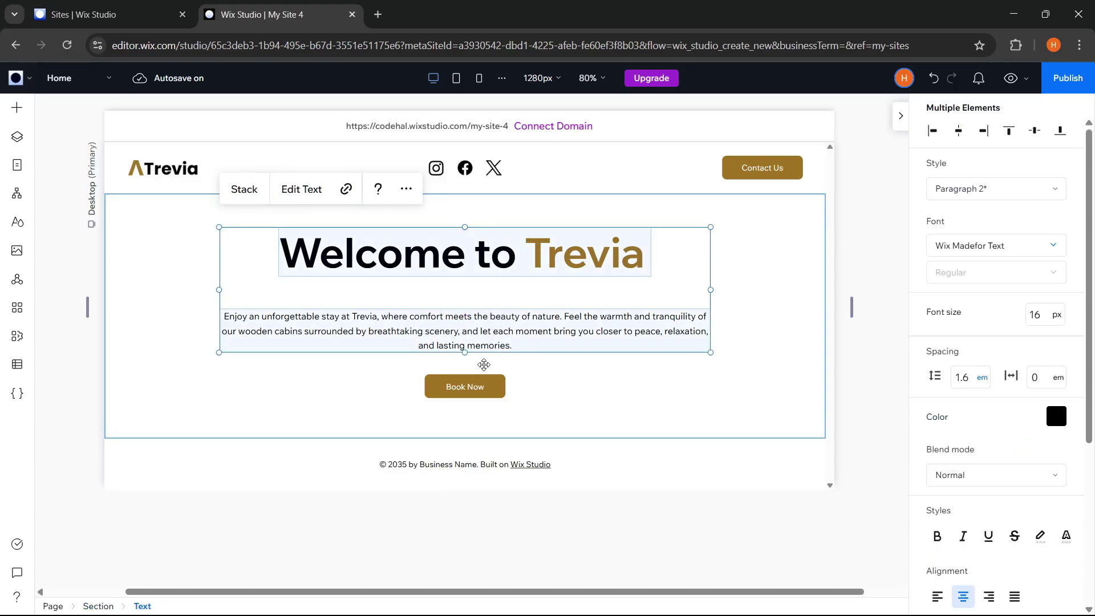
shift+click(480, 385)
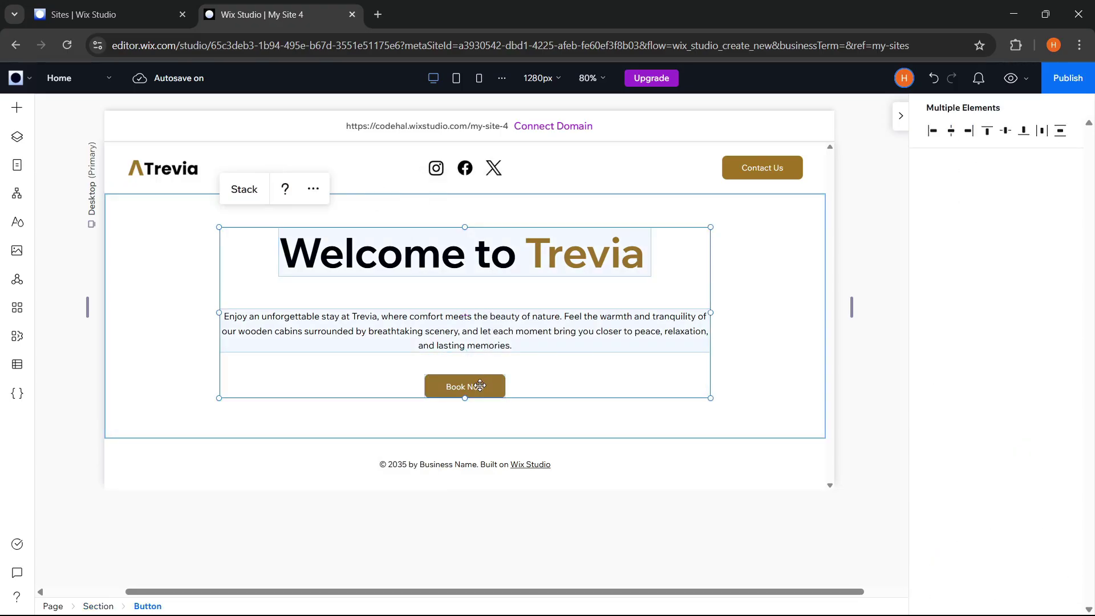
click(244, 190)
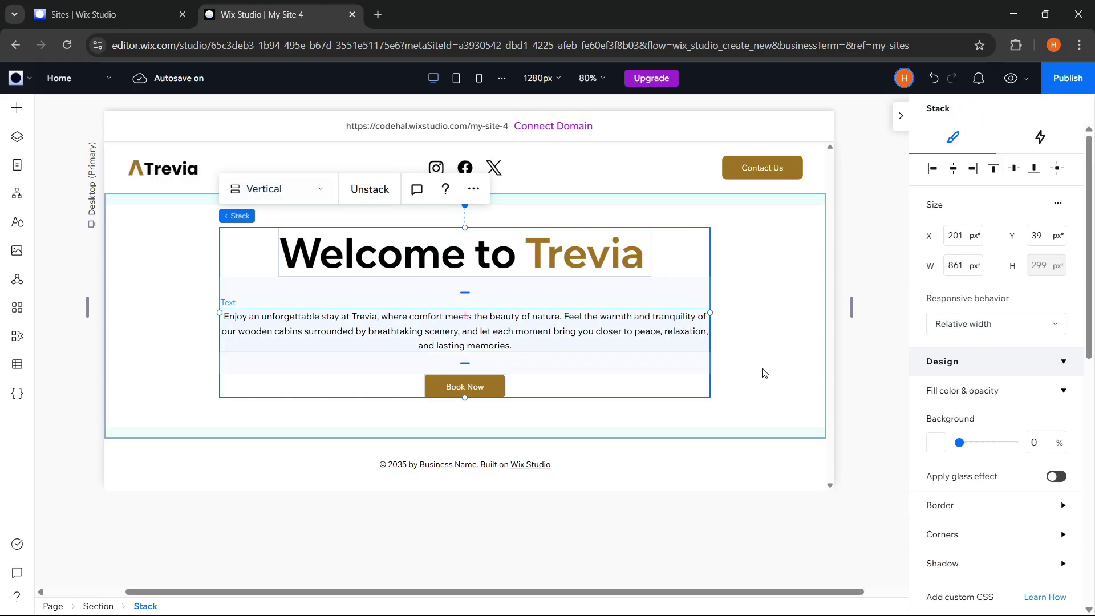
scroll(1044, 472, down, 5)
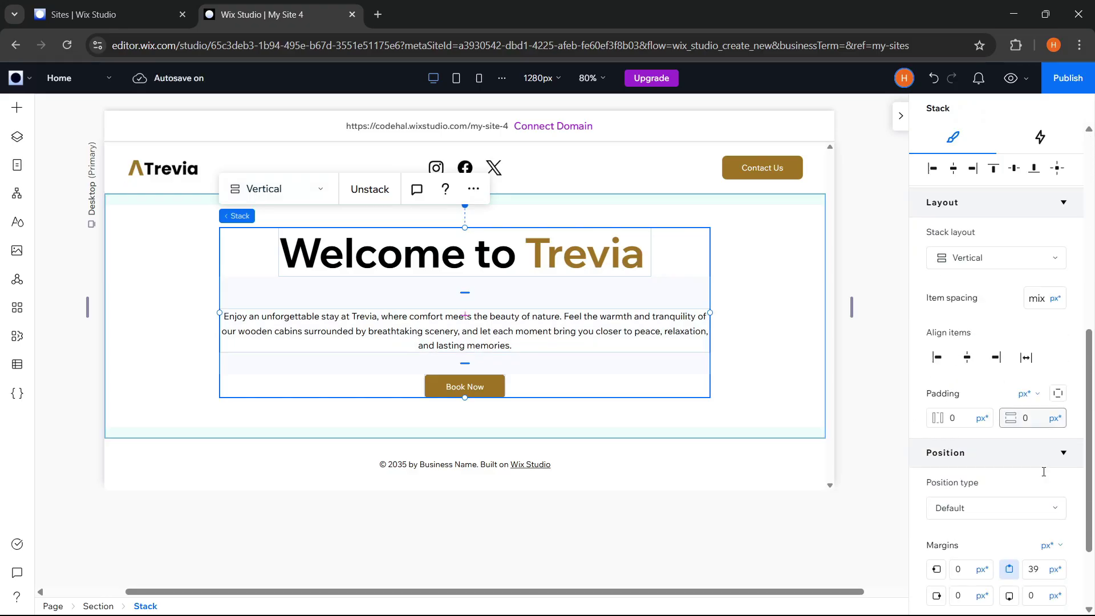
click(1041, 308)
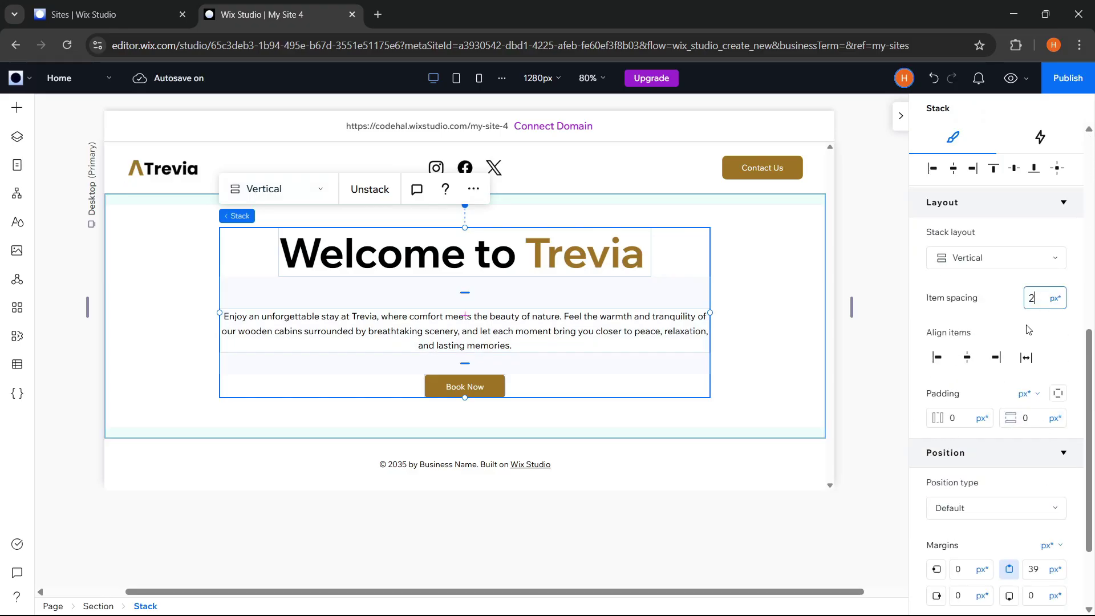
text(20)
key(Return)
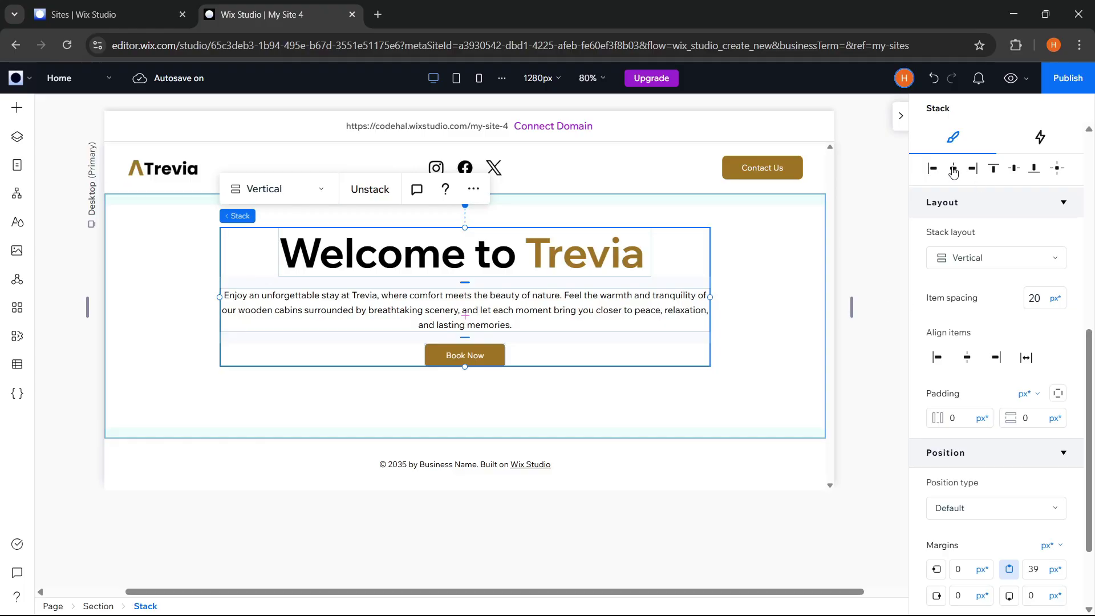
click(1017, 172)
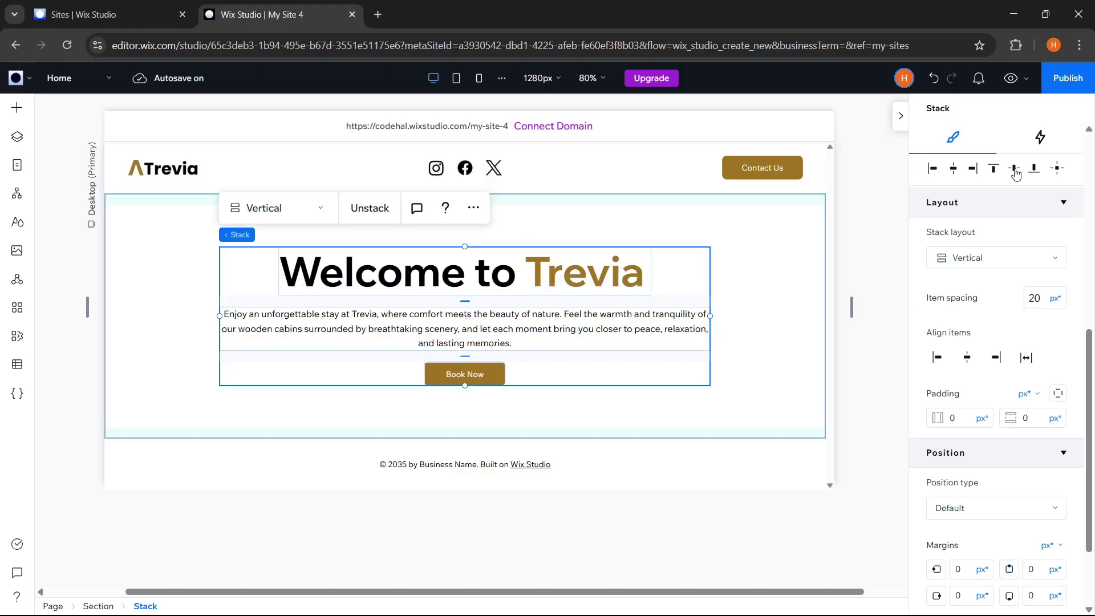
click(881, 251)
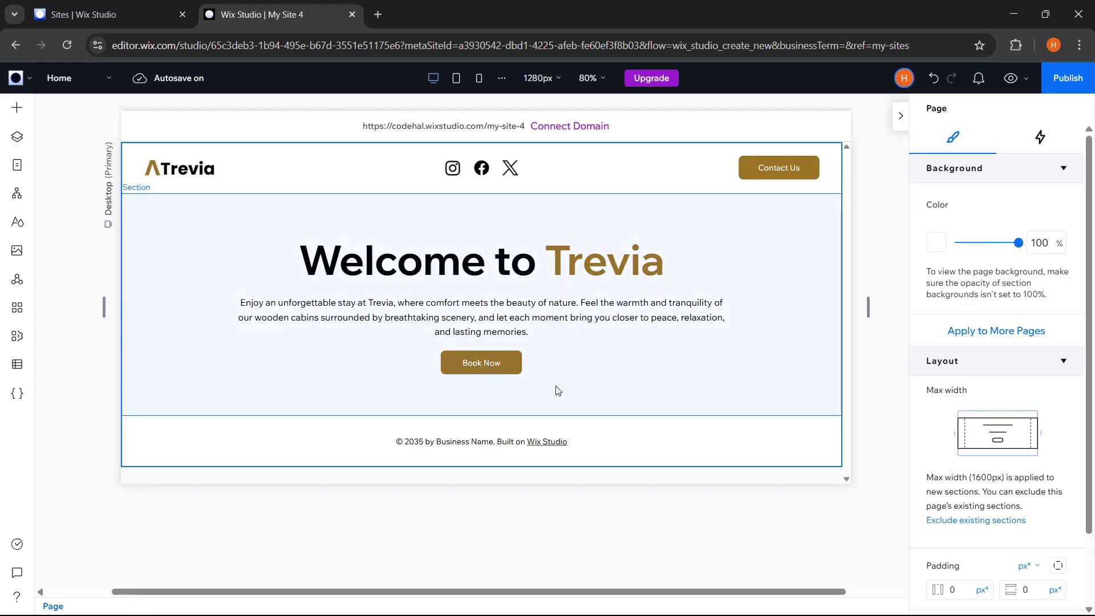
Add a section below the hero with a video element playing video1.mp4.
click(486, 416)
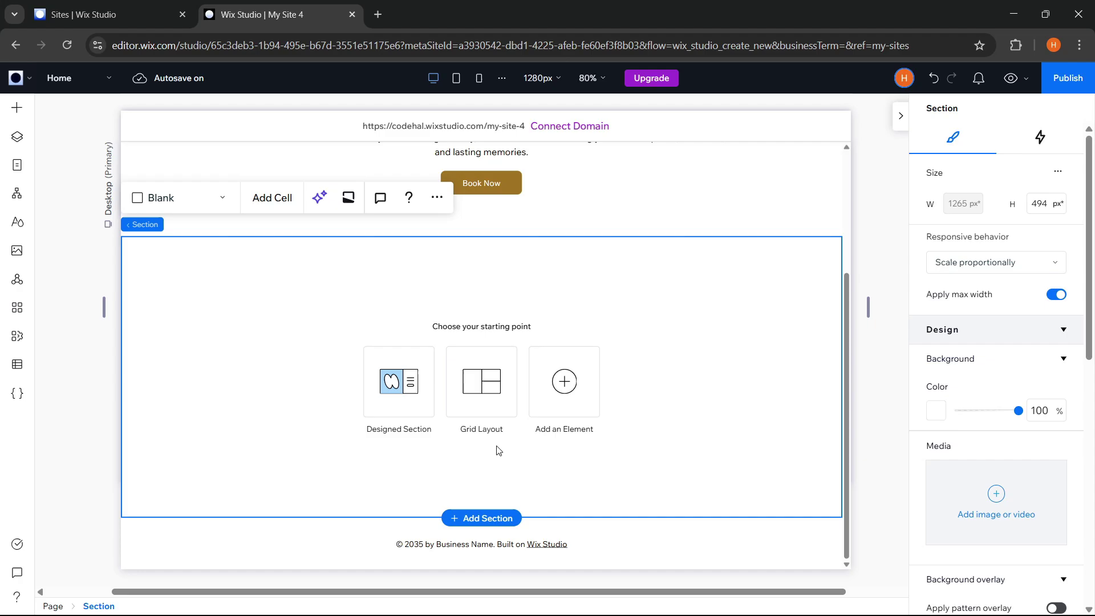
click(577, 389)
scroll(277, 424, down, 2)
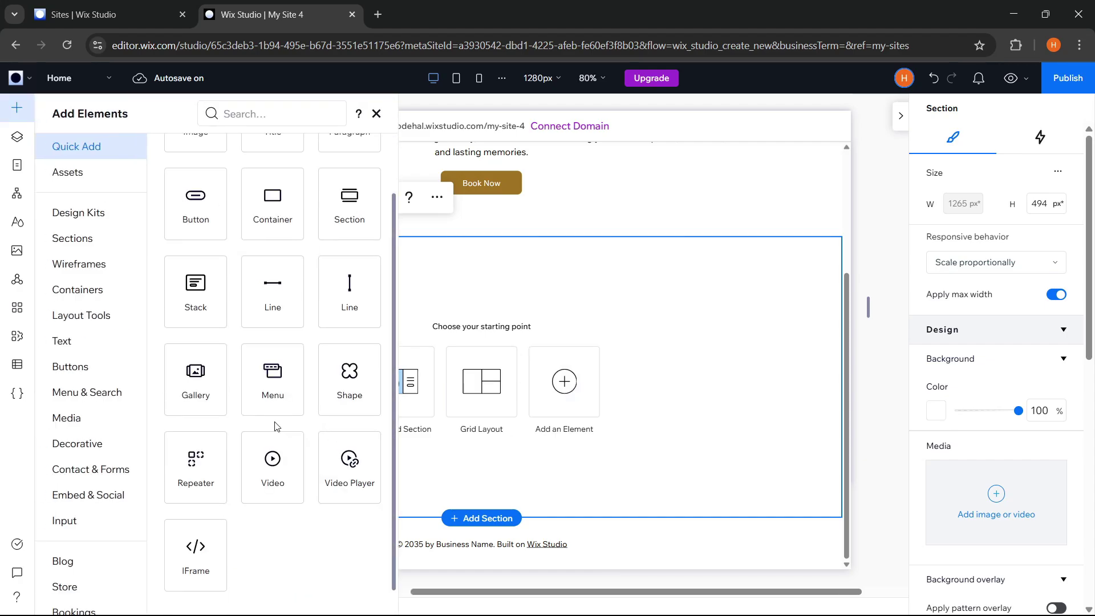
click(274, 477)
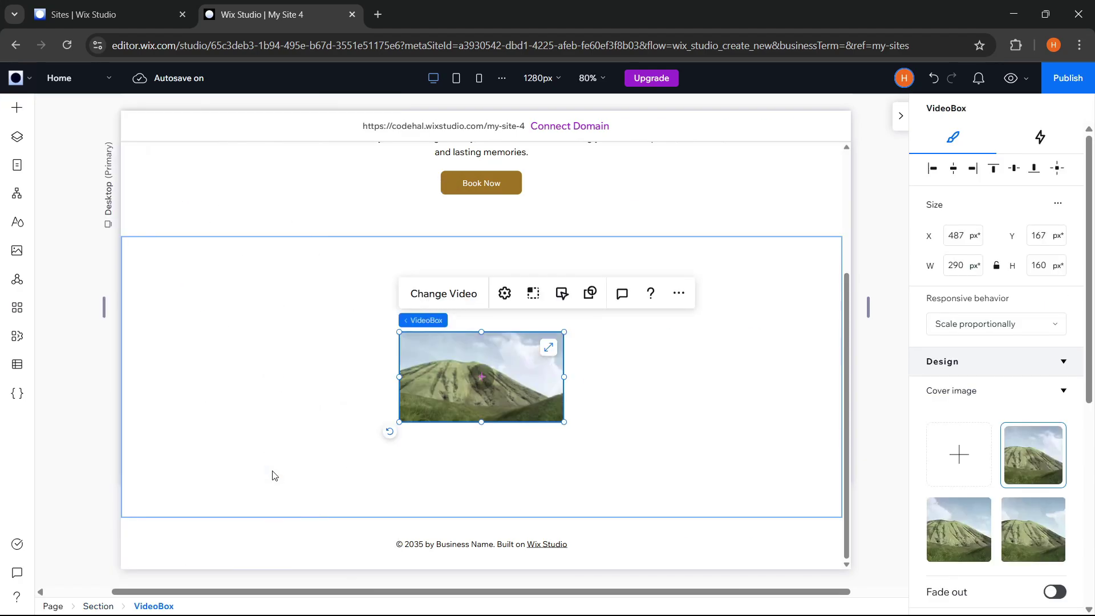
click(442, 294)
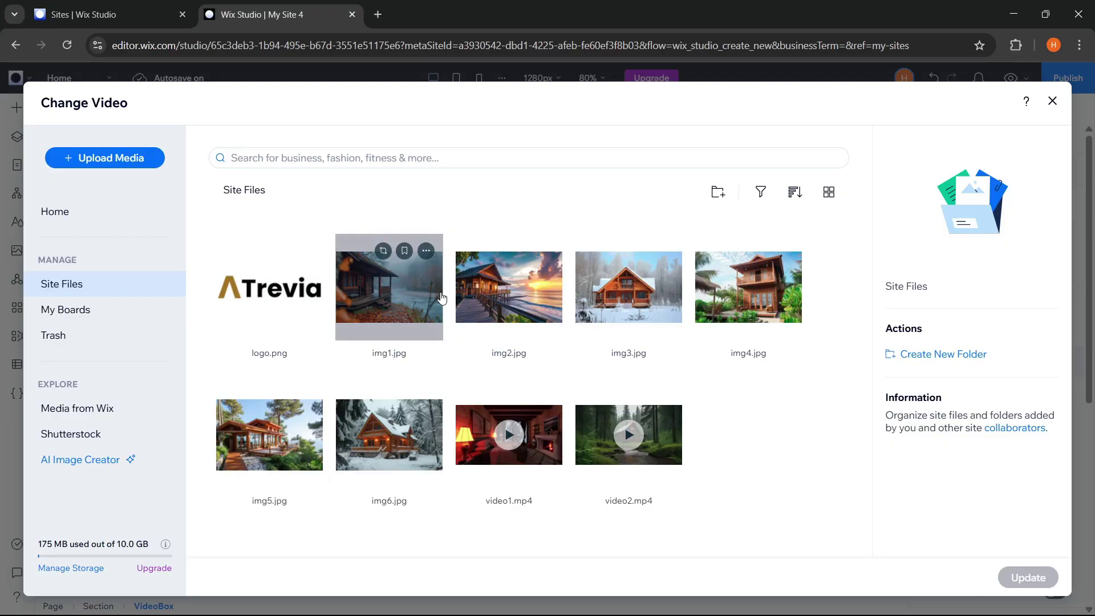
click(507, 443)
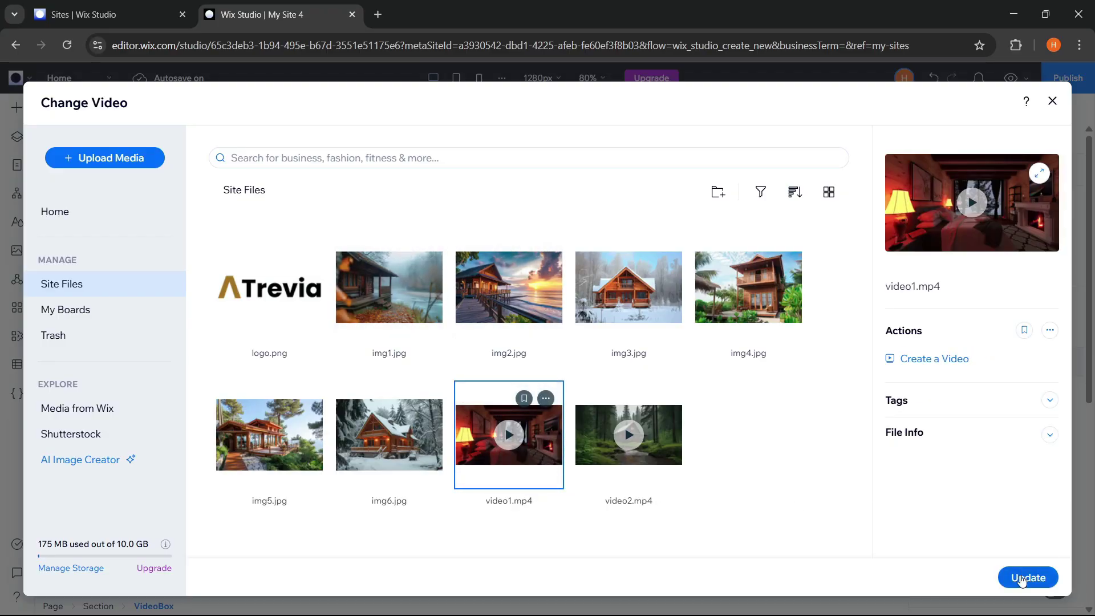
click(1021, 580)
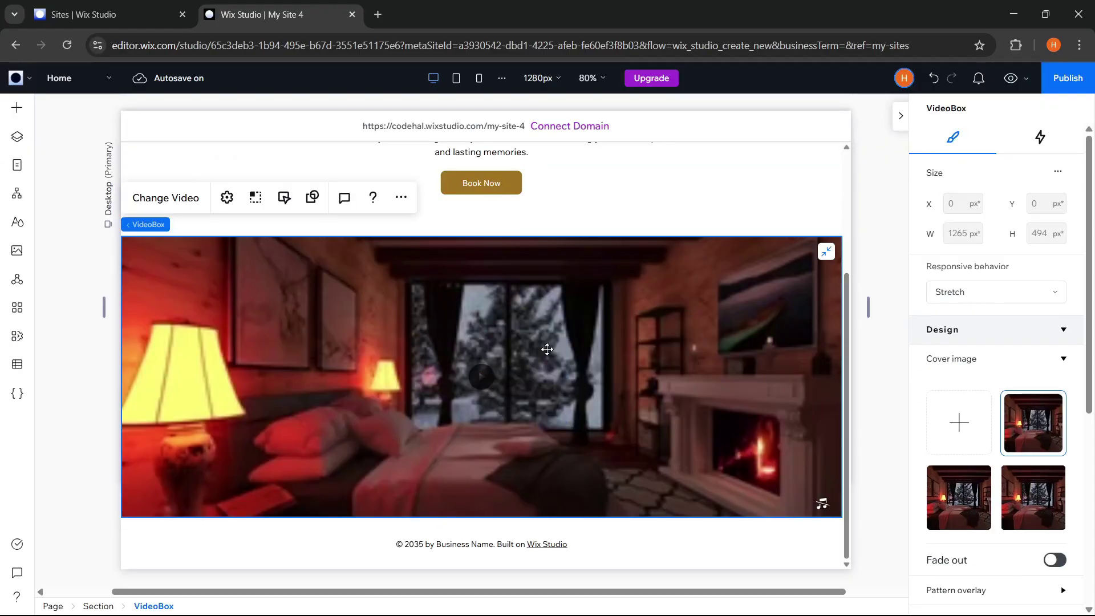
Keep the video autoplaying and turn its sound off in the video behaviors.
click(286, 201)
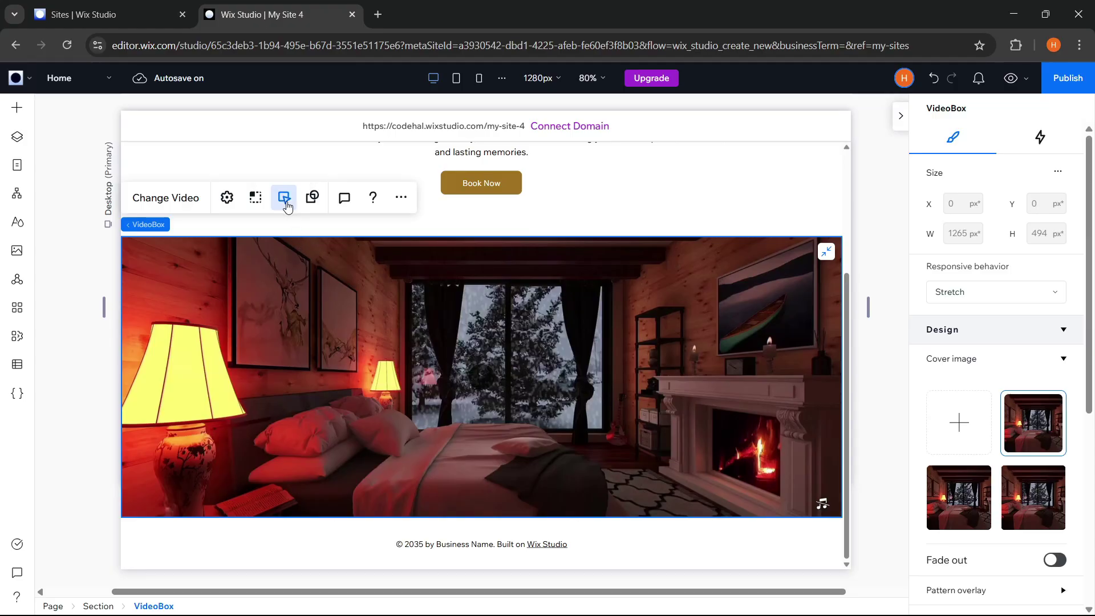
click(927, 337)
click(949, 339)
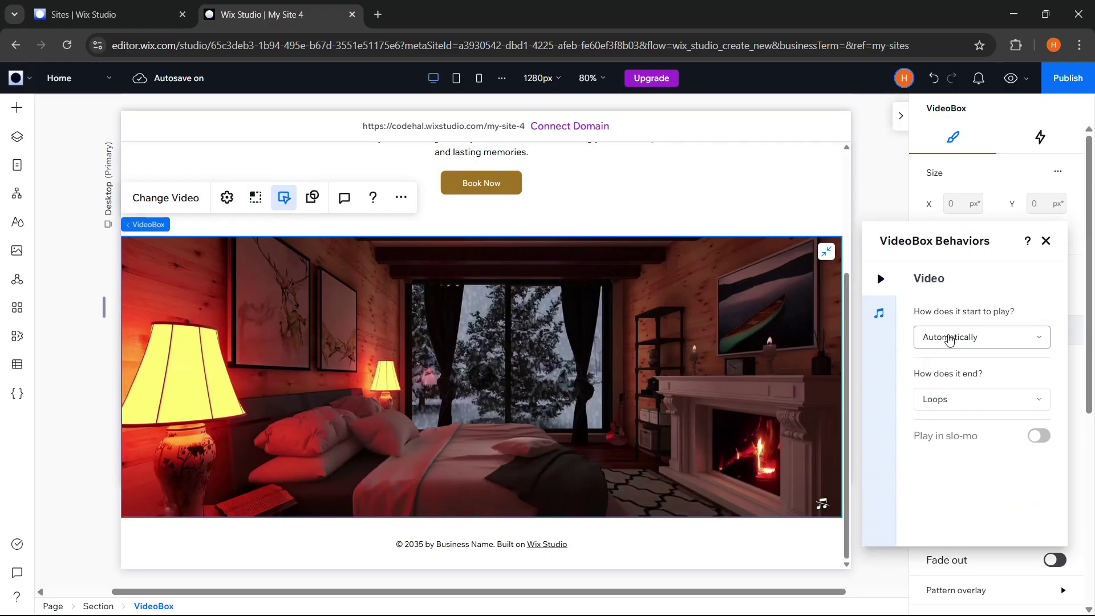
click(879, 313)
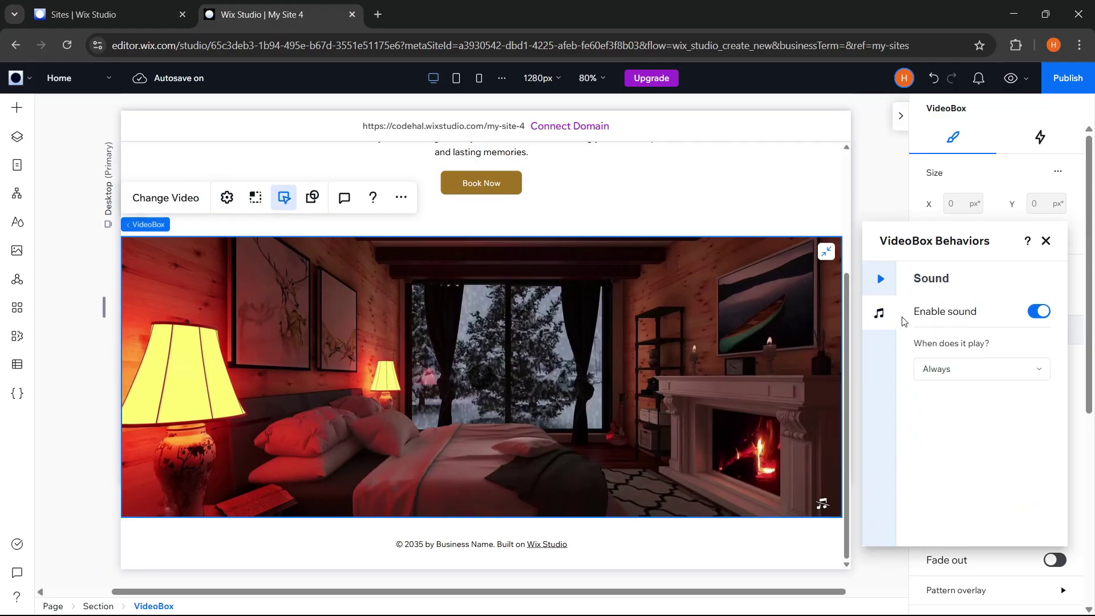
click(1036, 321)
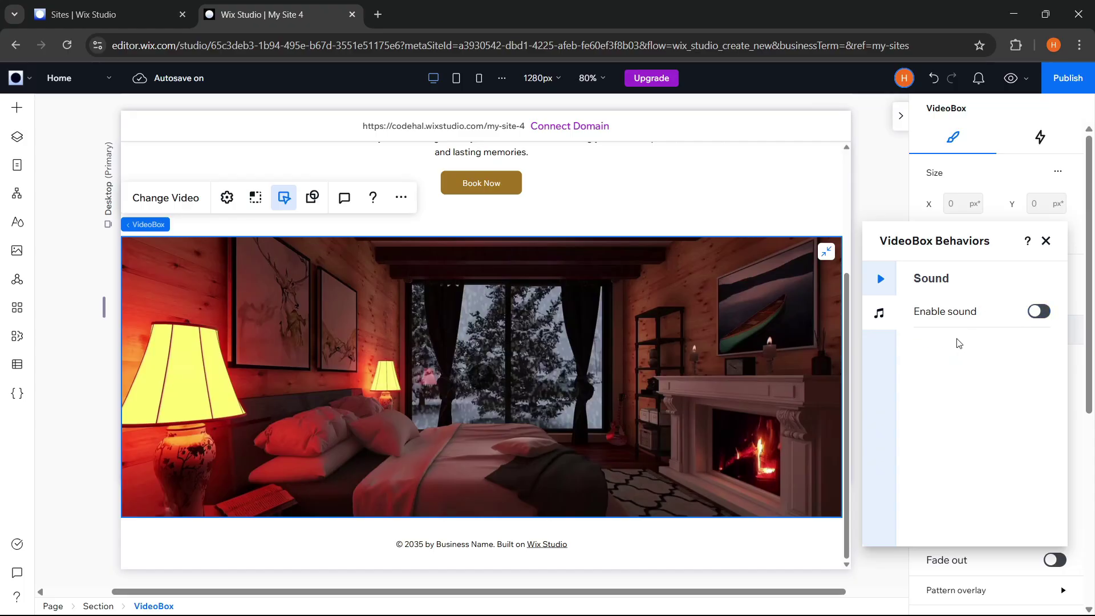
scroll(935, 302, up, 2)
click(1047, 241)
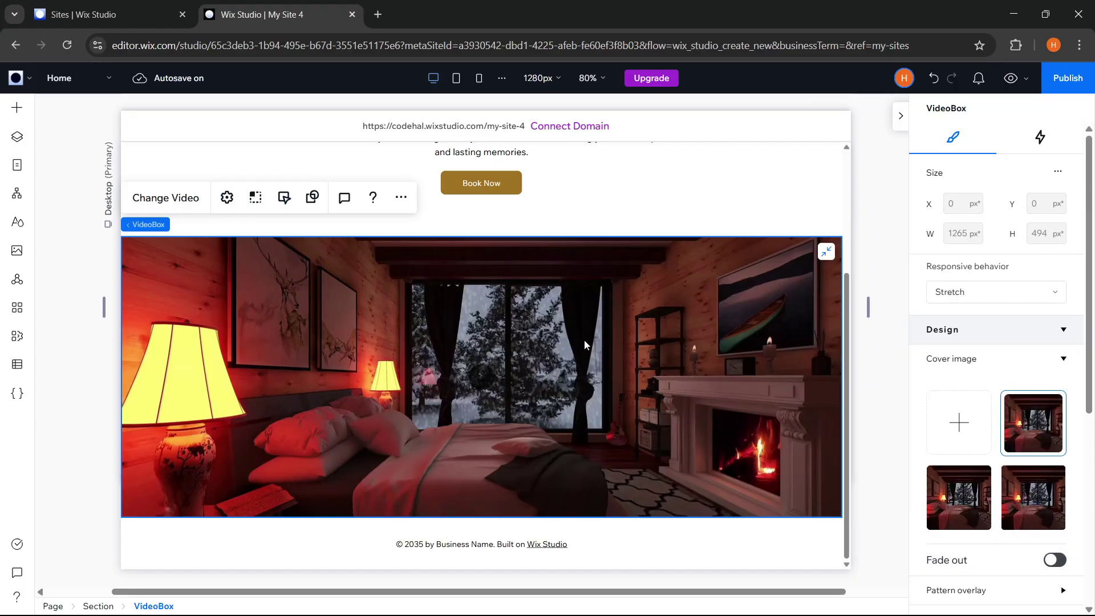
Set the video section's responsive behavior to Fixed height.
click(878, 311)
click(769, 344)
click(946, 263)
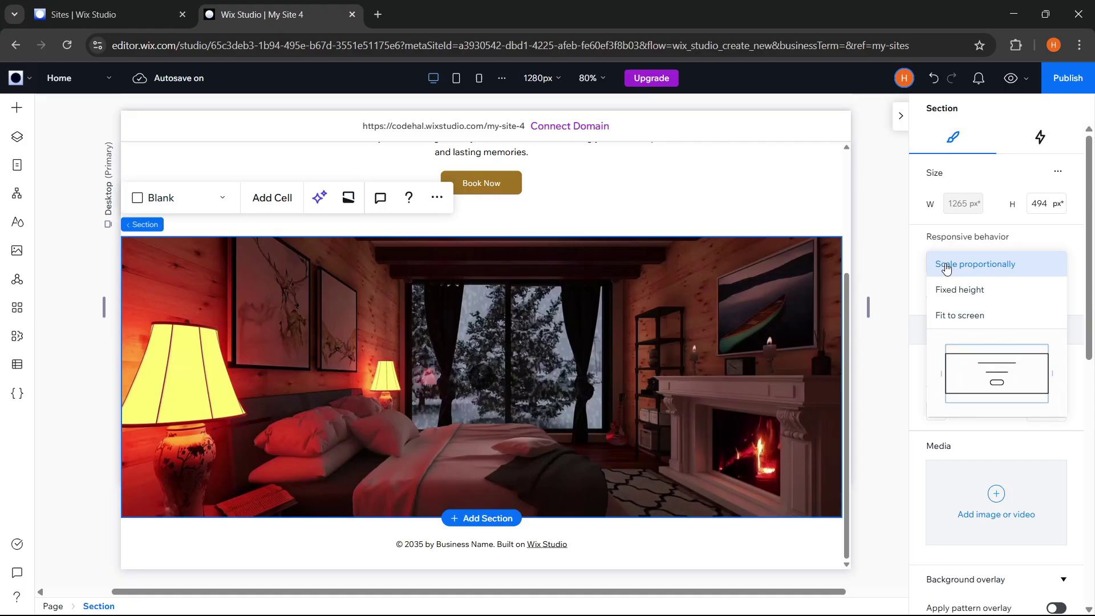
click(970, 291)
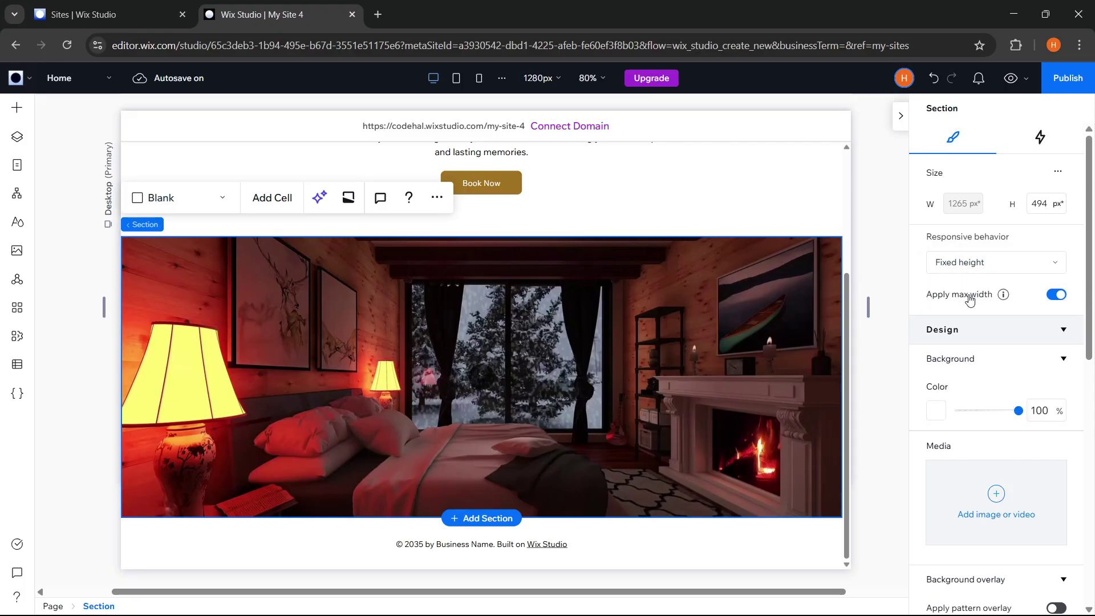
click(907, 280)
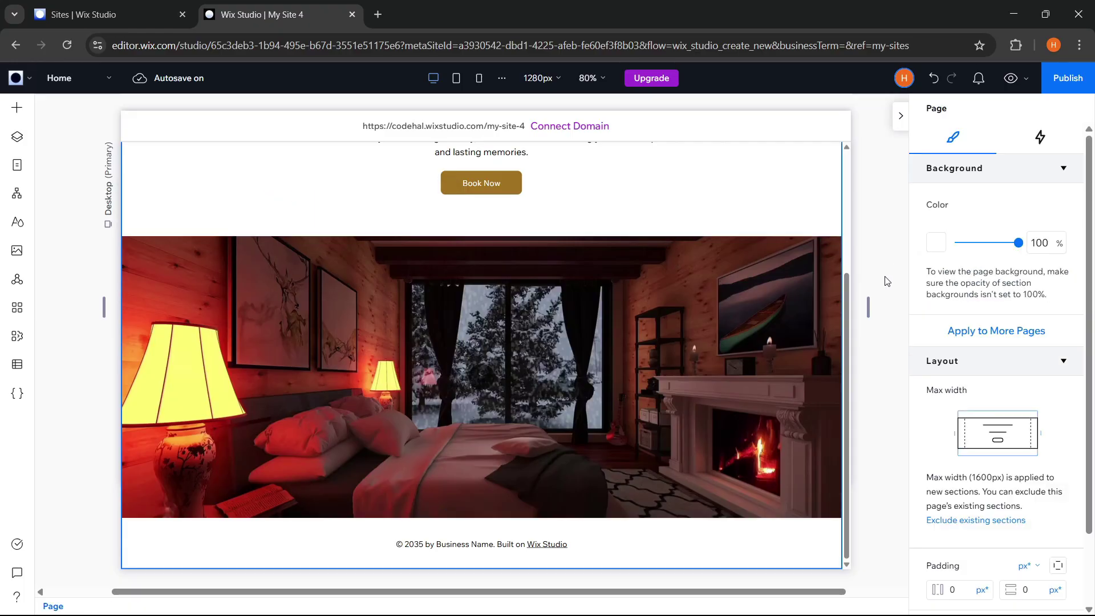
Add a two-column section below the video with 100 px side padding and 50 px column gap.
click(544, 461)
click(463, 524)
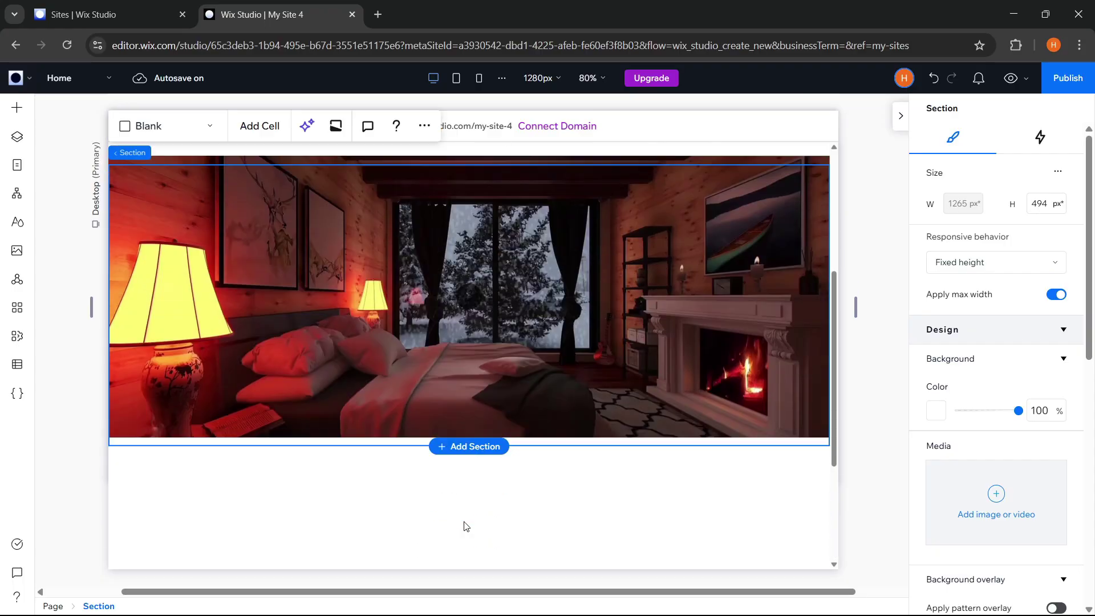
scroll(1004, 397, down, 6)
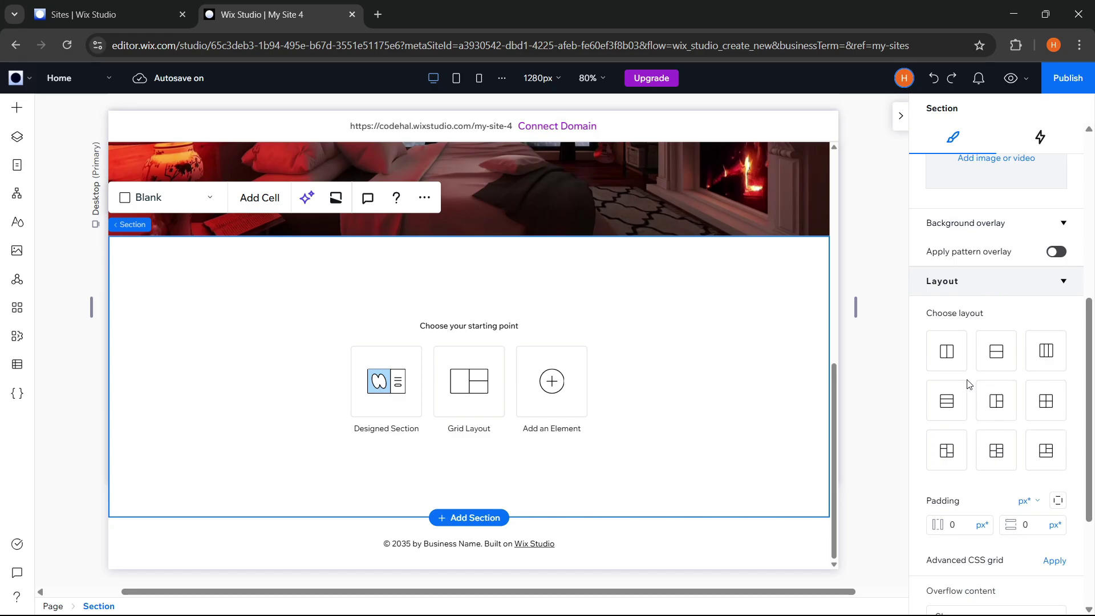
click(951, 365)
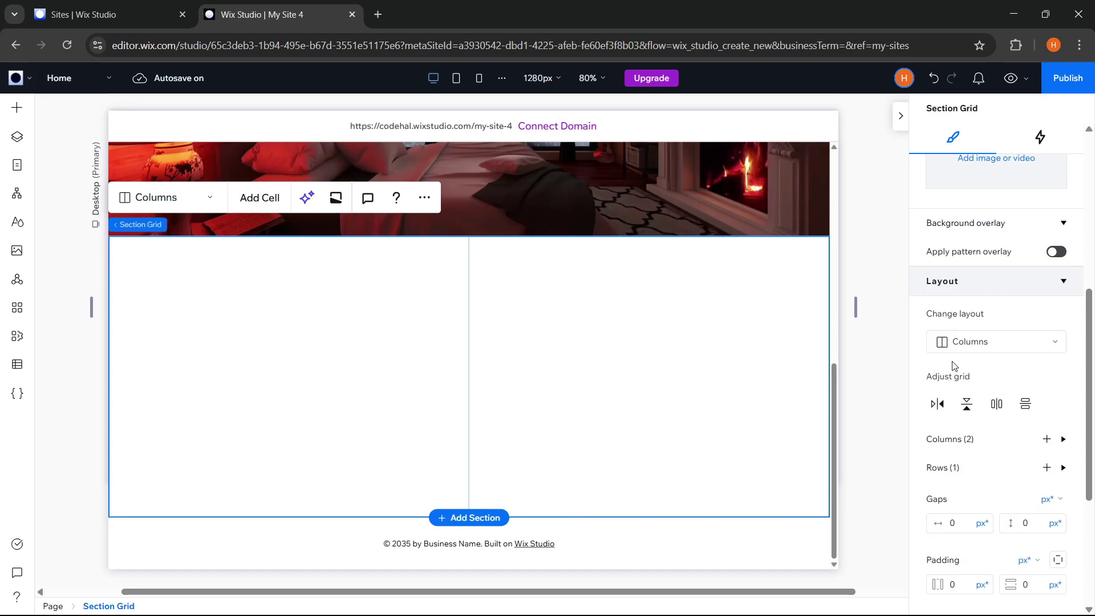
scroll(1059, 406, down, 4)
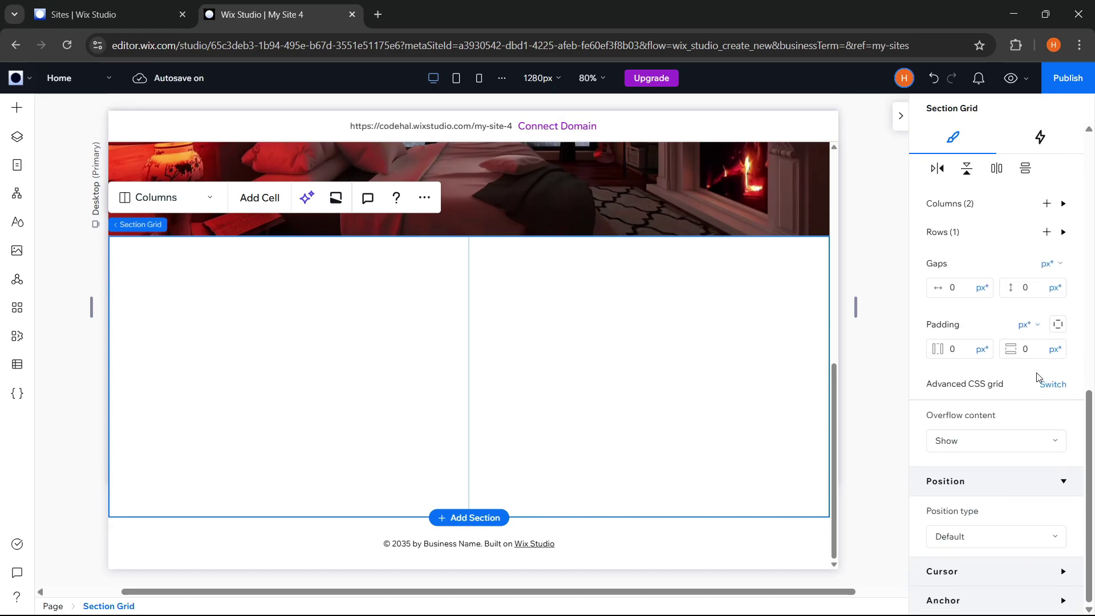
click(955, 349)
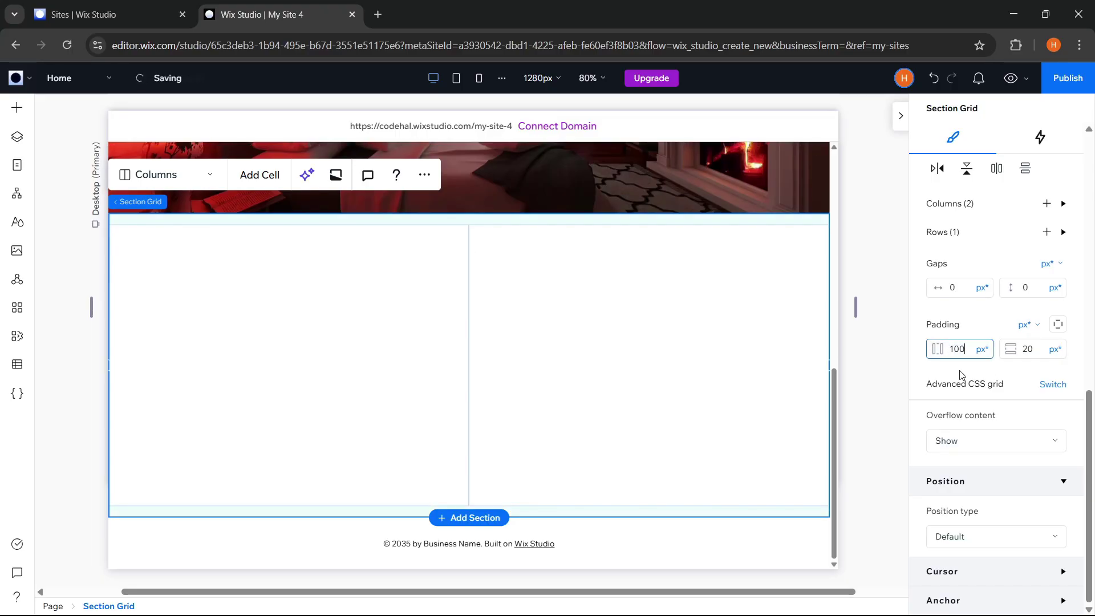
click(957, 287)
key(Return)
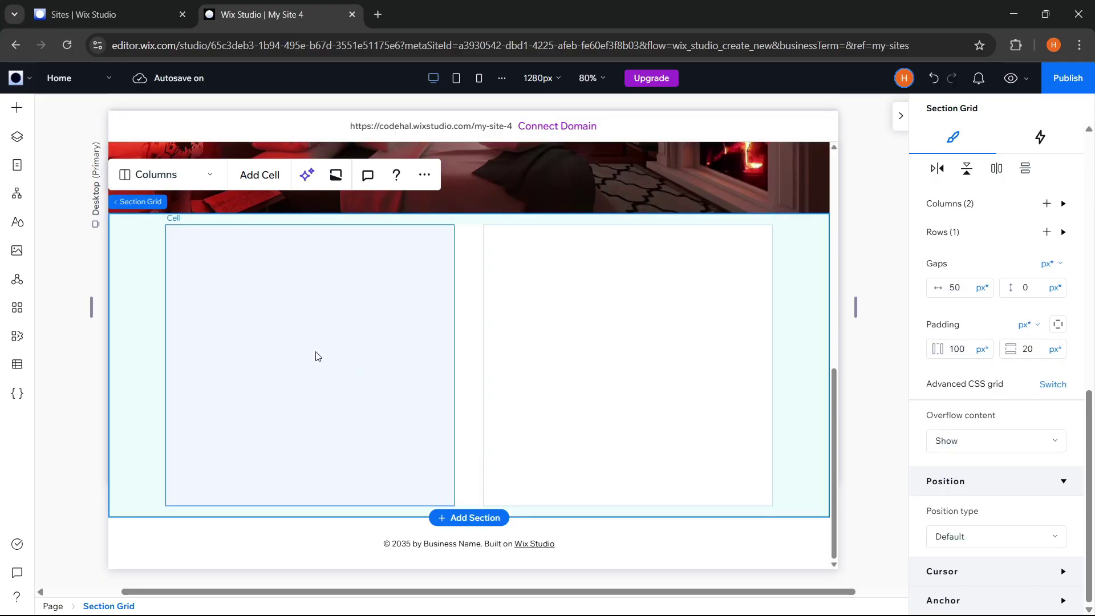
Place an 'About' title in the left column cell.
click(304, 336)
click(17, 108)
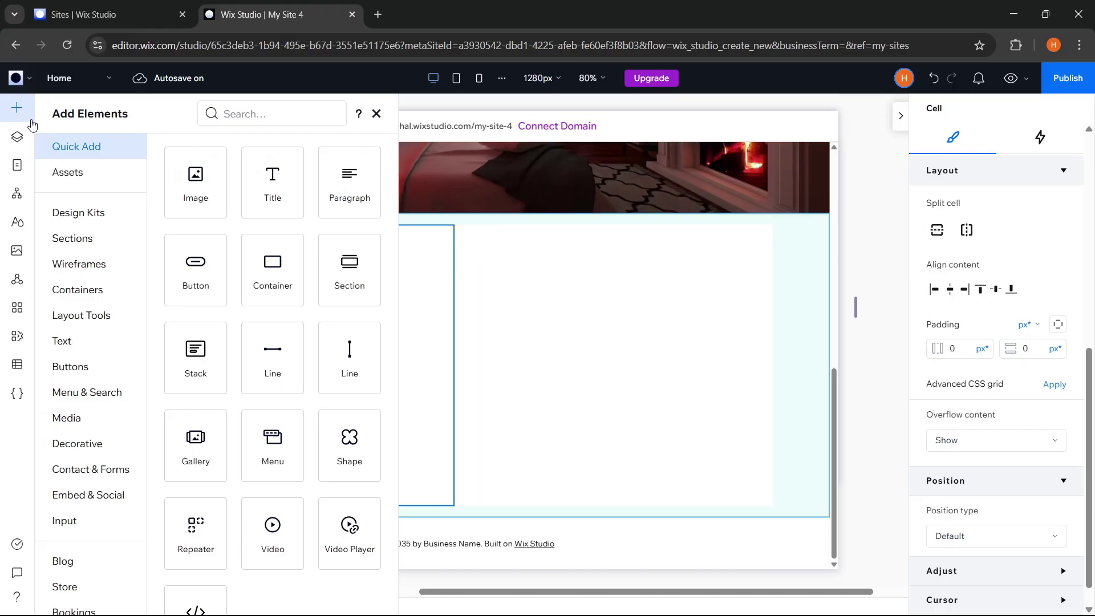
drag(281, 188, 301, 300)
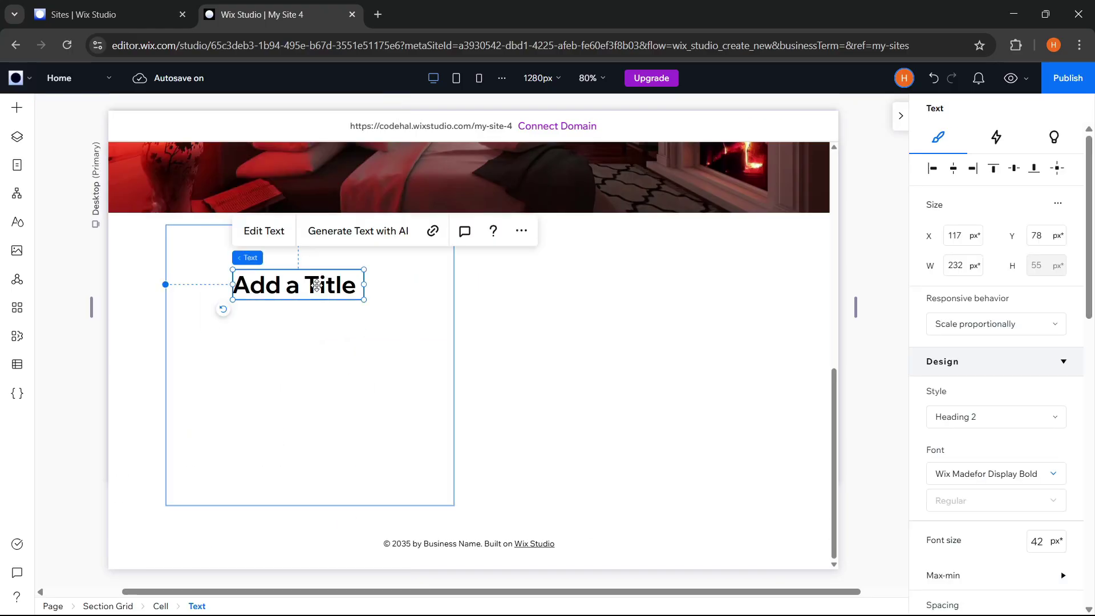
double_click(317, 285)
text(About)
key(Escape)
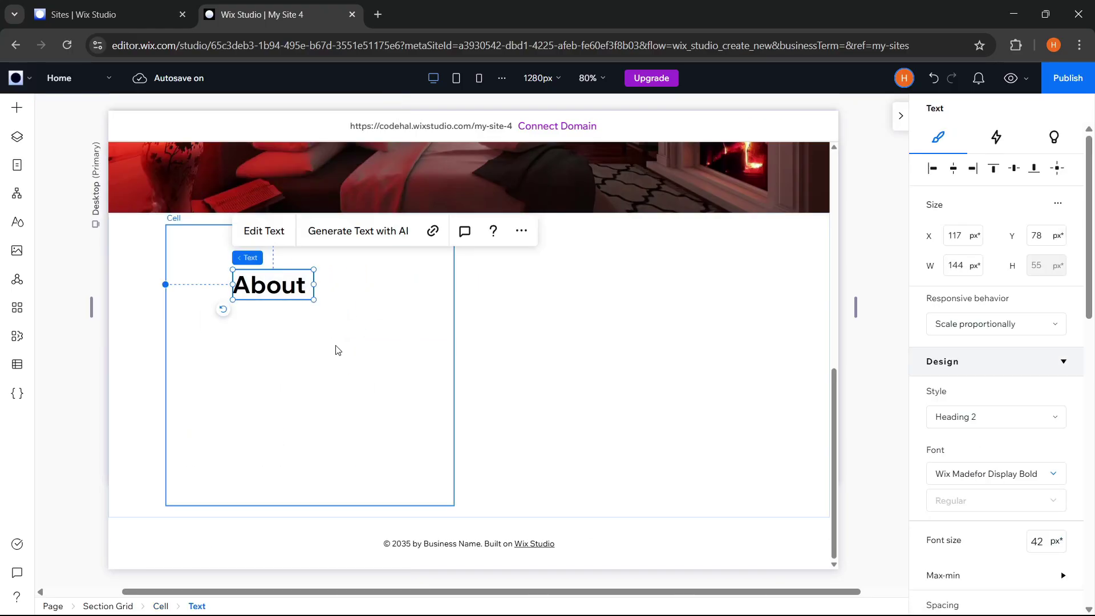
click(964, 324)
key(Escape)
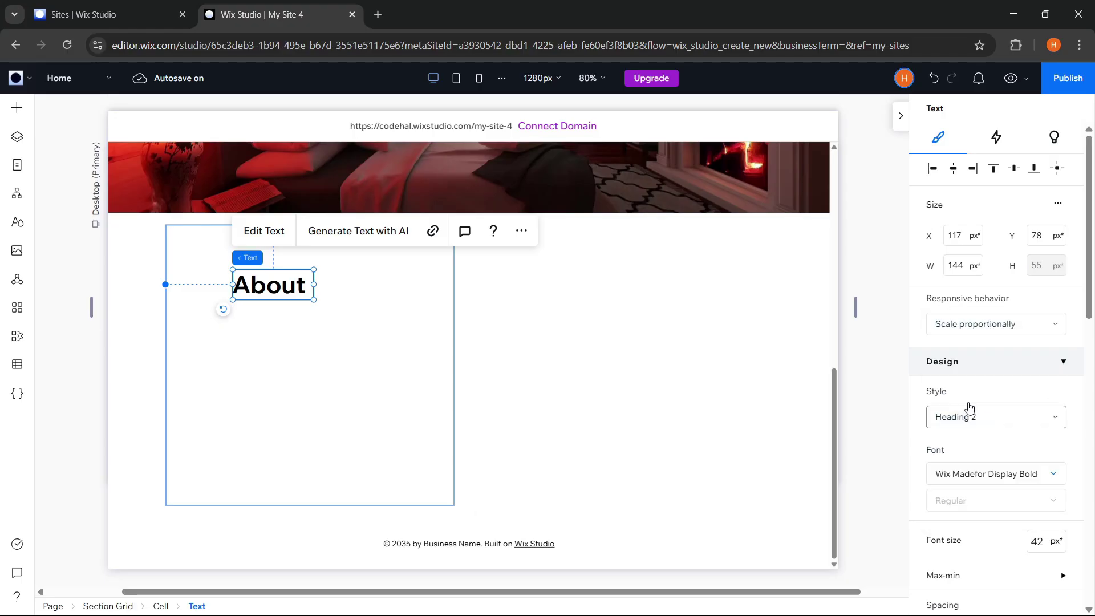
Add a paragraph with the pasted Trevia description, widened across the cell and set to wrap.
click(359, 323)
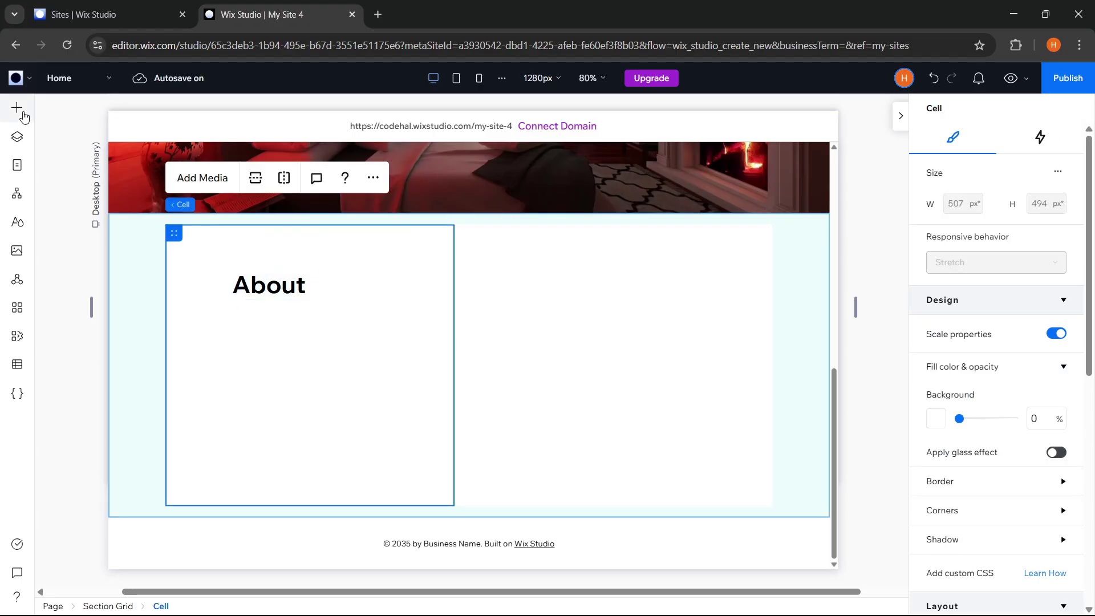
click(22, 114)
drag(372, 203, 290, 353)
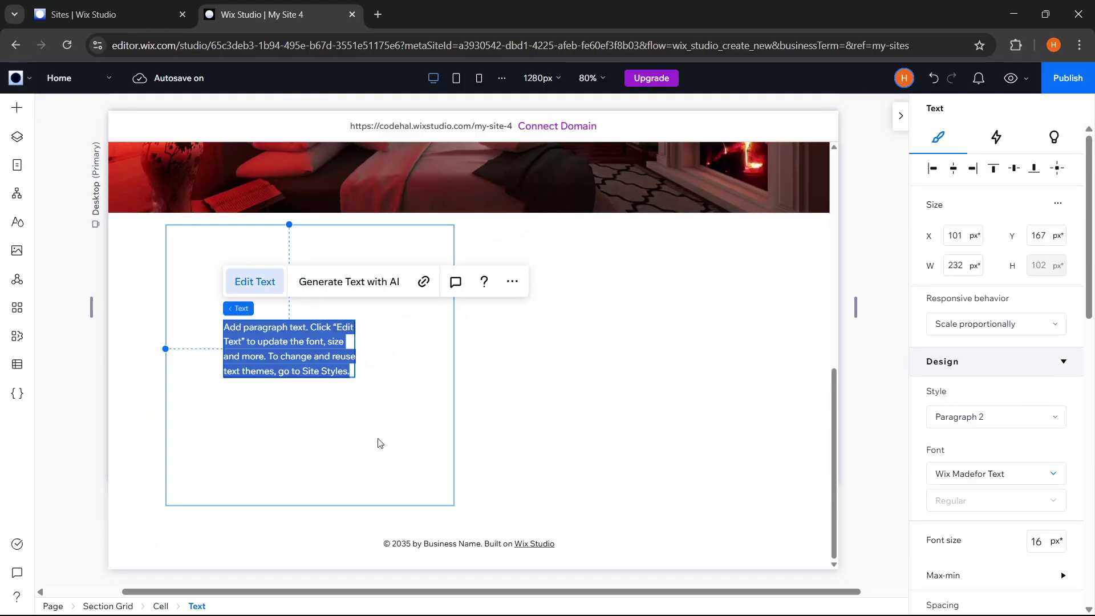
text(At Trevia, we’re passionate about creating a cozy and peaceful getaway for every guest. Nestled deep in nature, our handcrafted wooden cabins are designed to offer warmth, charm, and an escape from the noise of everyday life. Each cabin is thoughtfully placed to immerse you in the beauty of the surrounding landscape, whether it’s a quiet forest, a serene lake, or a snowy mountainside. More than just a place to stay, Trevia is a place to reconnect with nature, with loved ones, and with yourself.)
drag(221, 376, 166, 377)
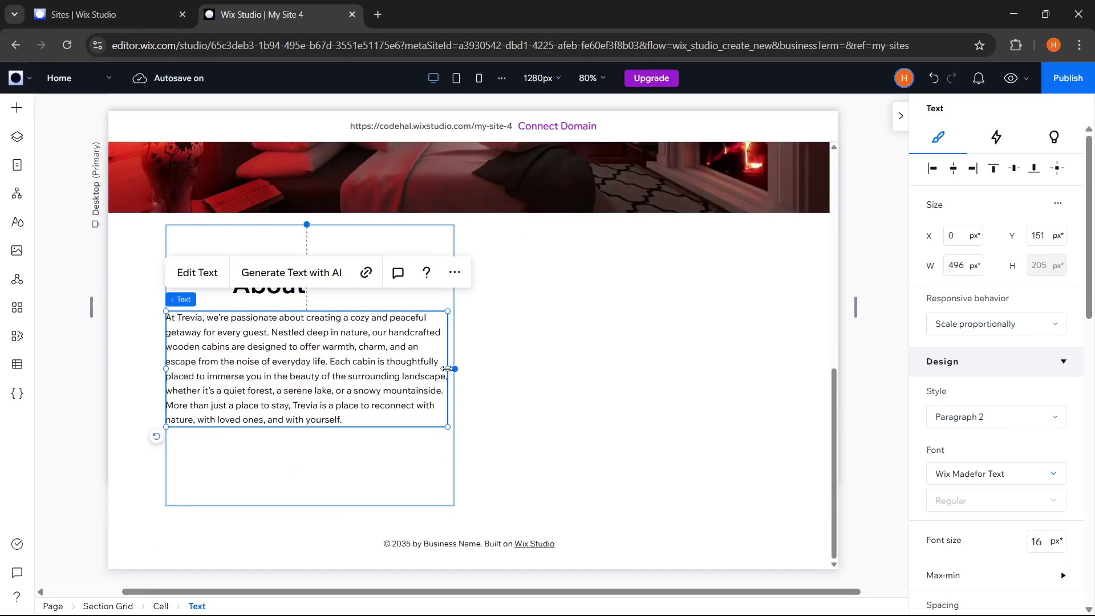
click(990, 329)
click(978, 380)
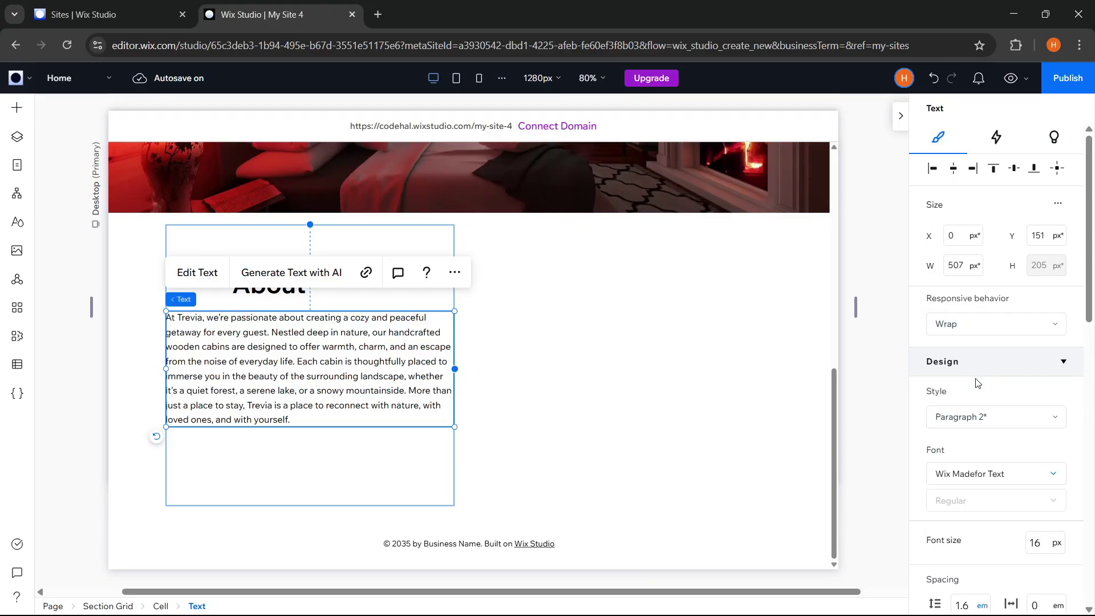
click(788, 342)
scroll(778, 343, up, 5)
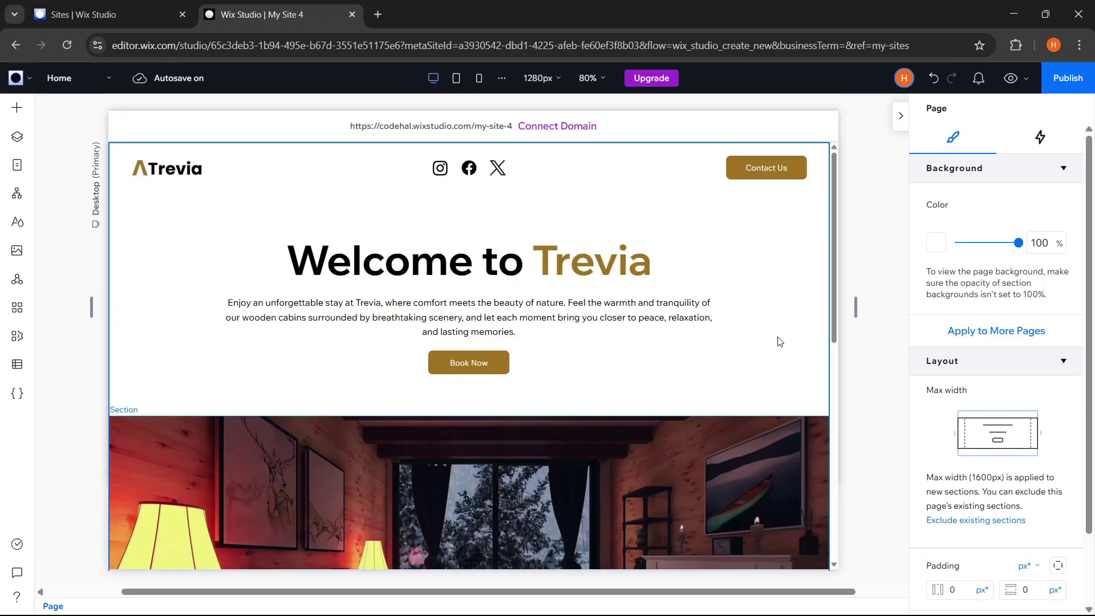
Copy the header's Contact Us button into the About cell and relabel it 'See More'.
click(772, 166)
drag(773, 168, 299, 458)
click(288, 405)
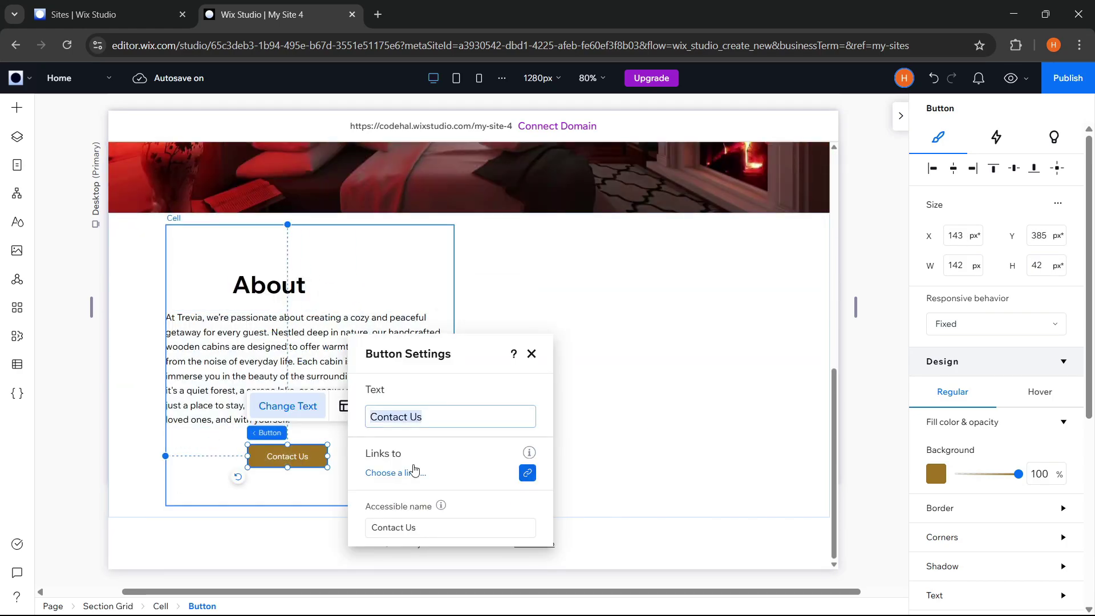
text(See More)
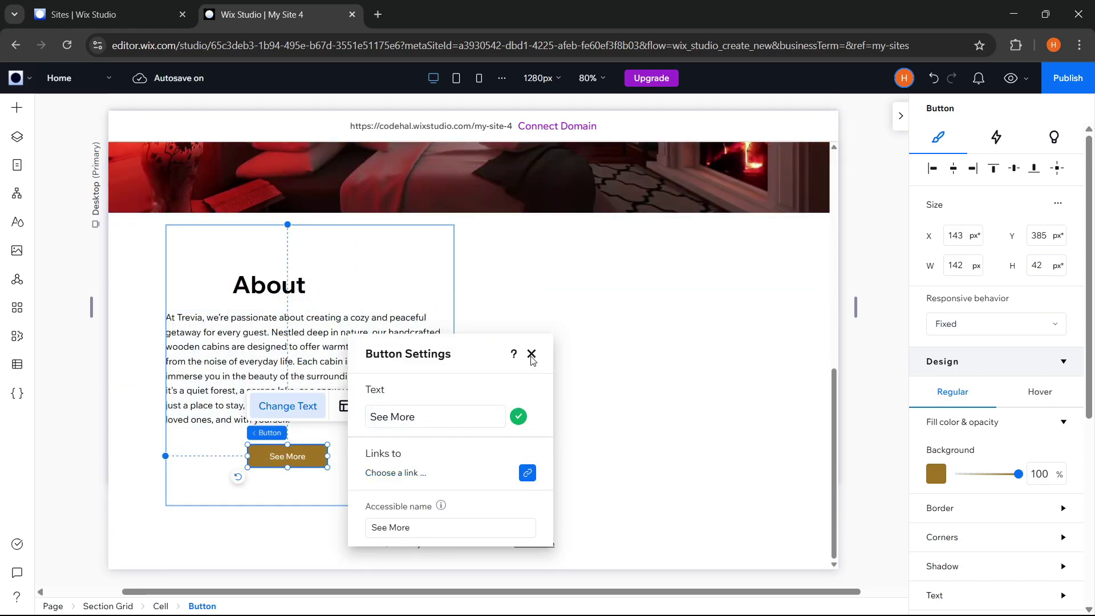
click(531, 354)
Stack the About heading, paragraph and See More button left-aligned with 20 px spacing, centred vertically.
click(271, 282)
click(271, 281)
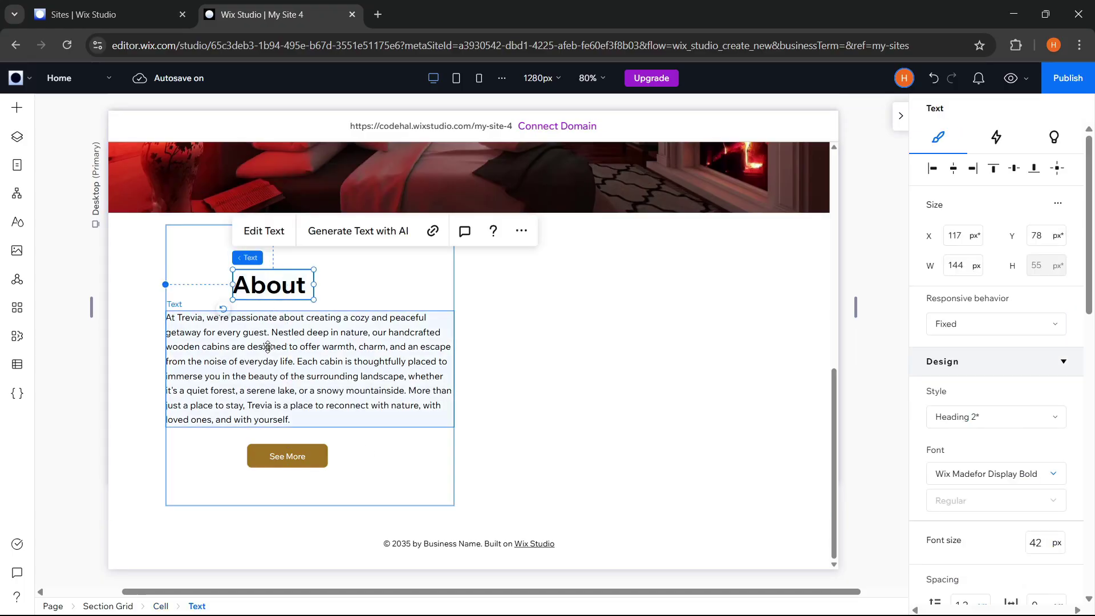
shift+click(277, 368)
shift+click(281, 454)
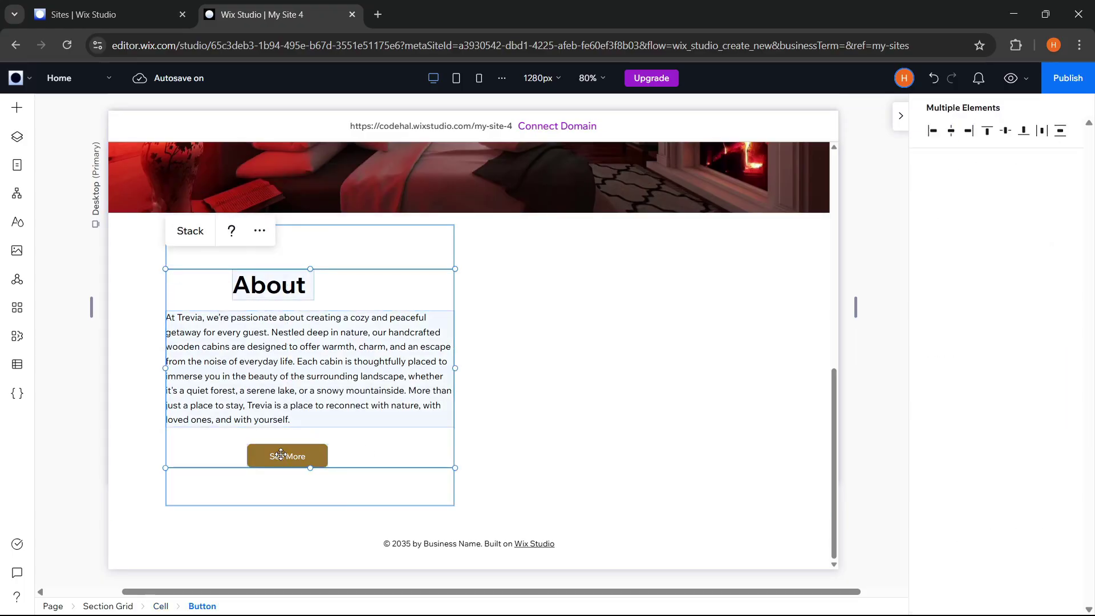
click(190, 230)
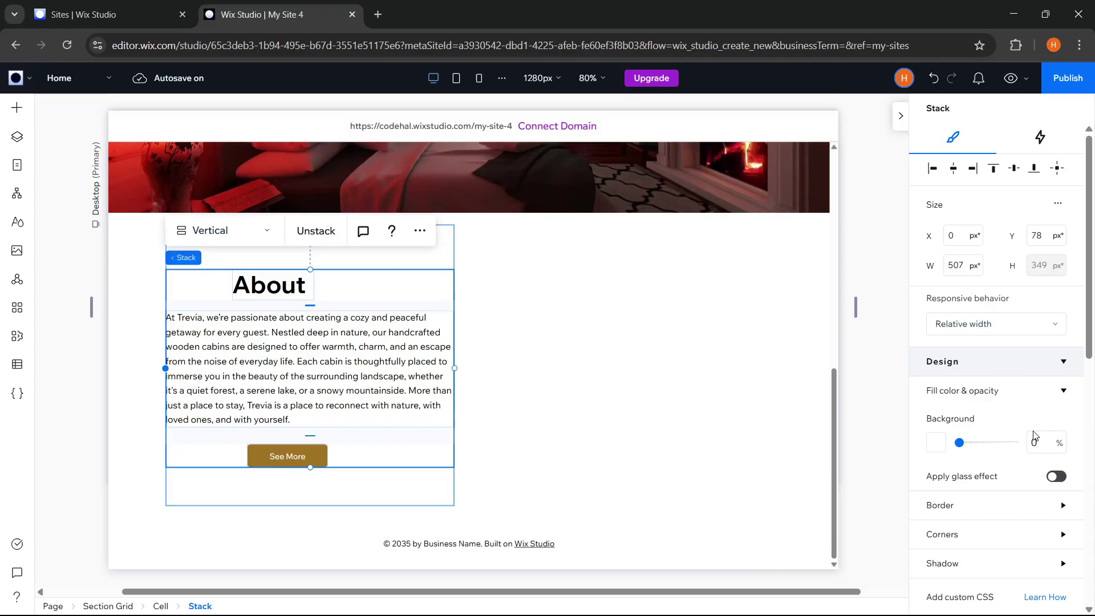
scroll(1032, 440, down, 6)
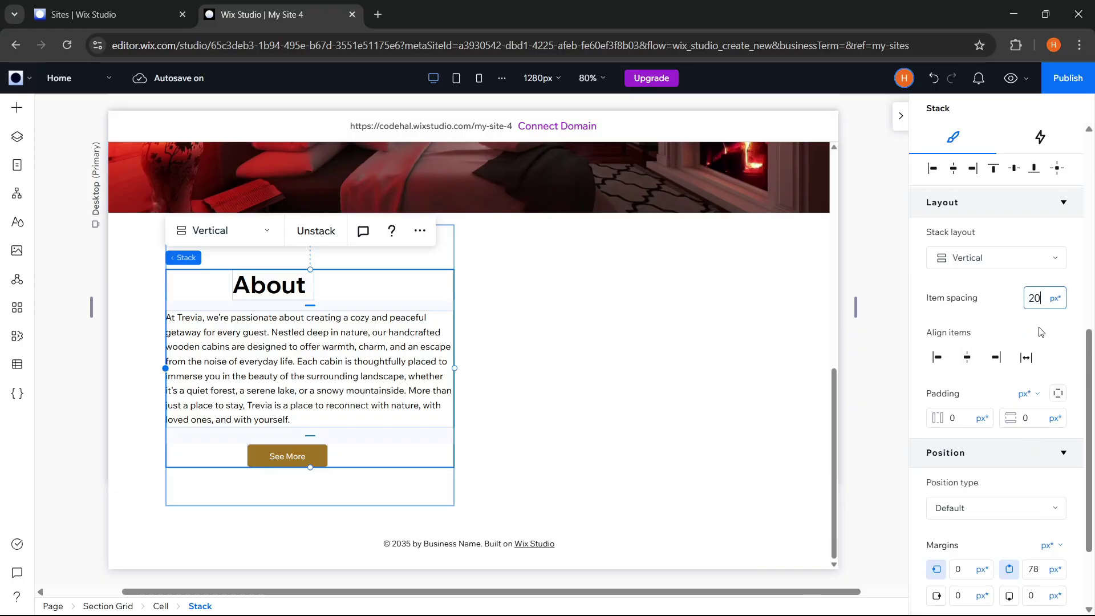
key(Return)
click(938, 357)
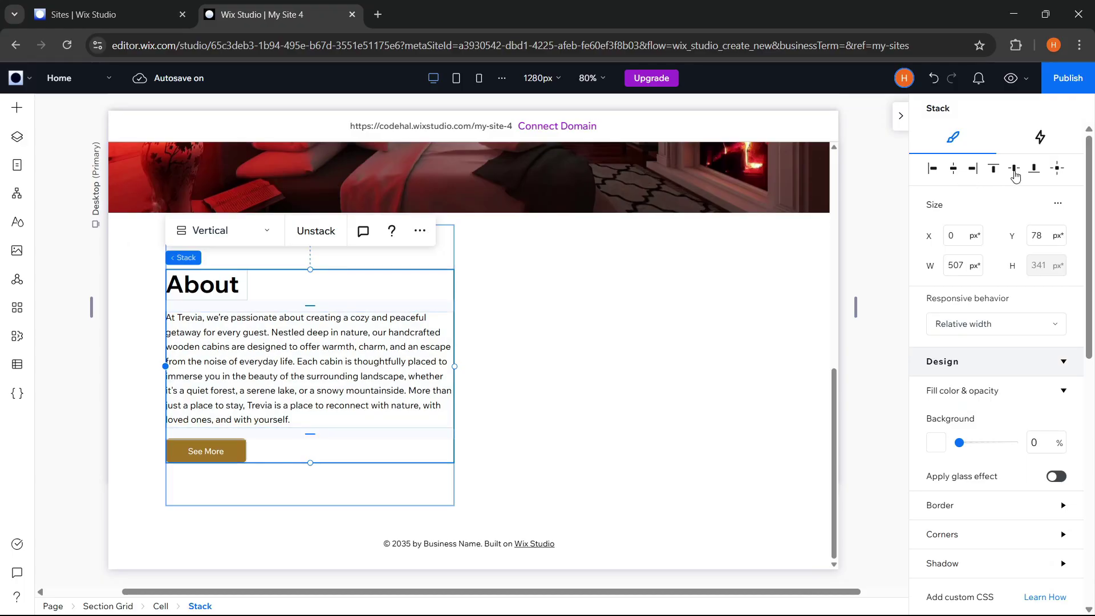
click(1015, 171)
Place an image in the right grid cell and replace it with the cabin photo img1.jpg.
click(667, 372)
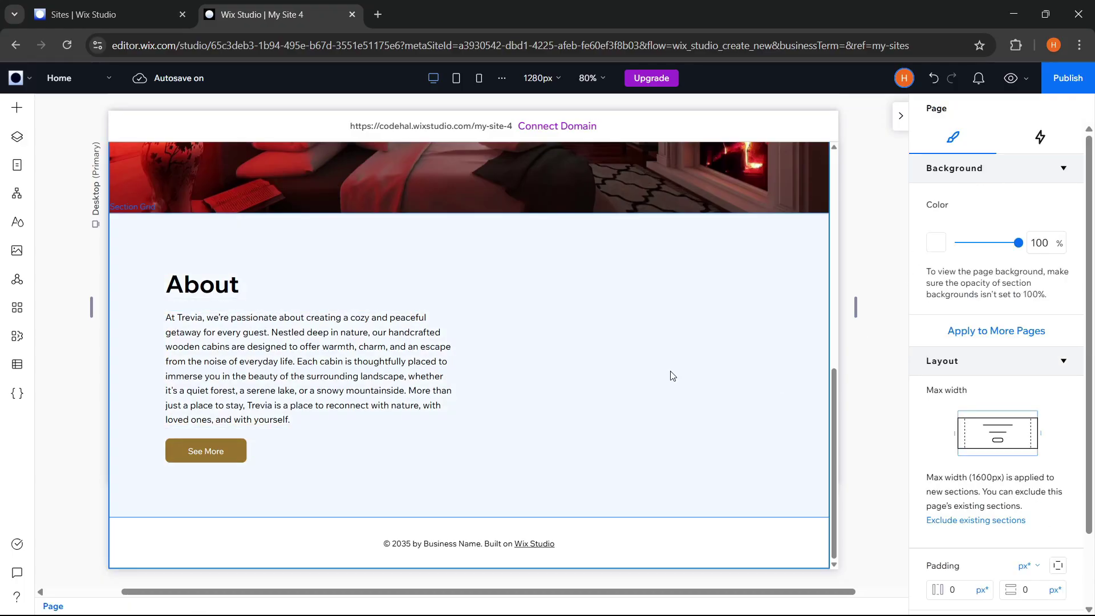
click(655, 375)
click(16, 108)
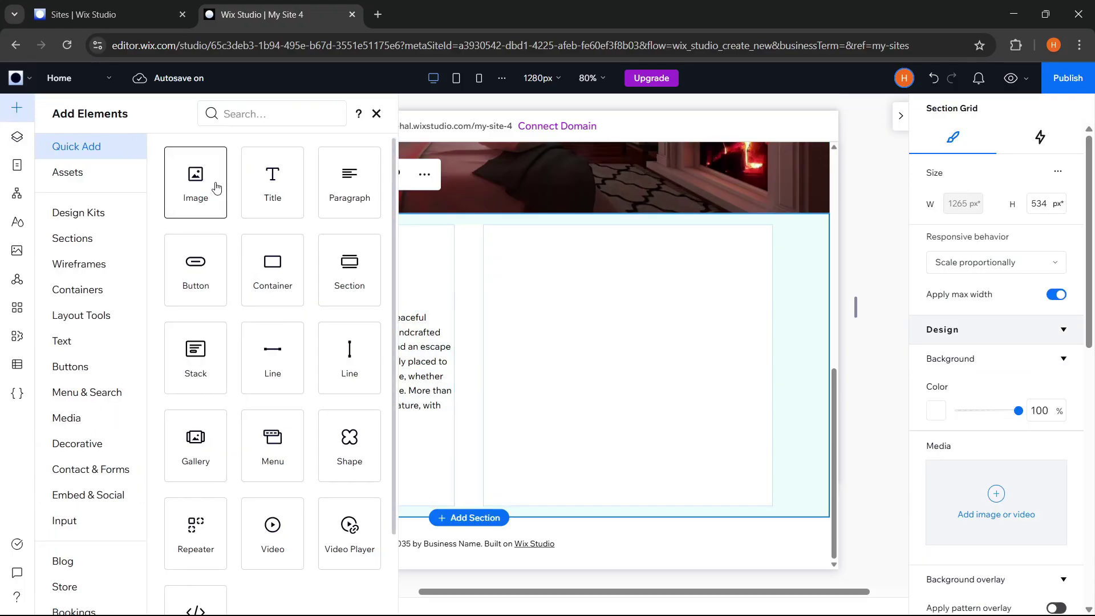
drag(269, 240, 591, 351)
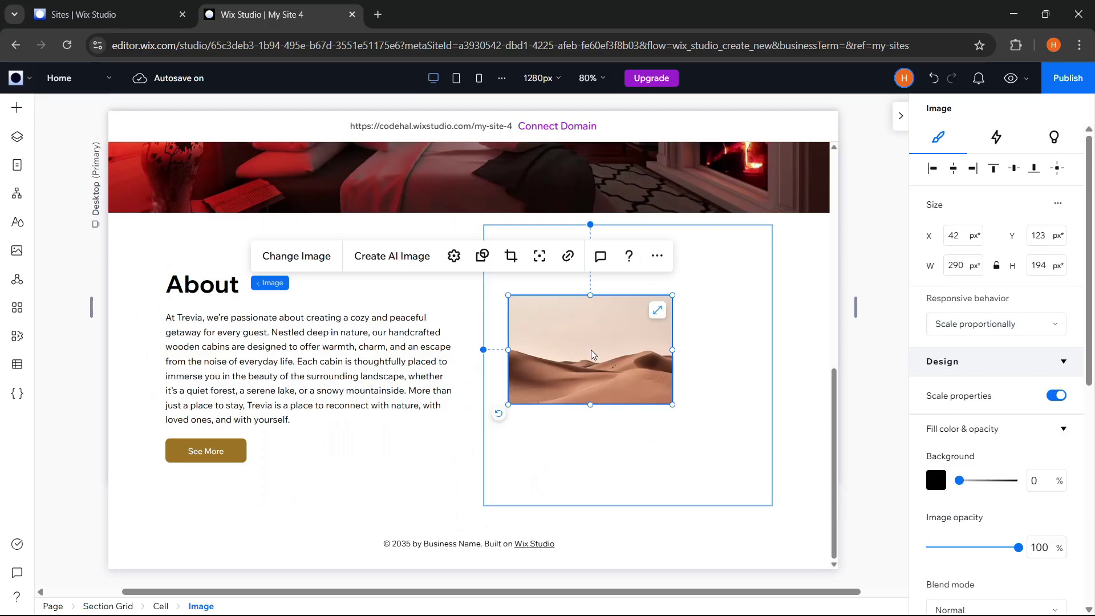
click(296, 256)
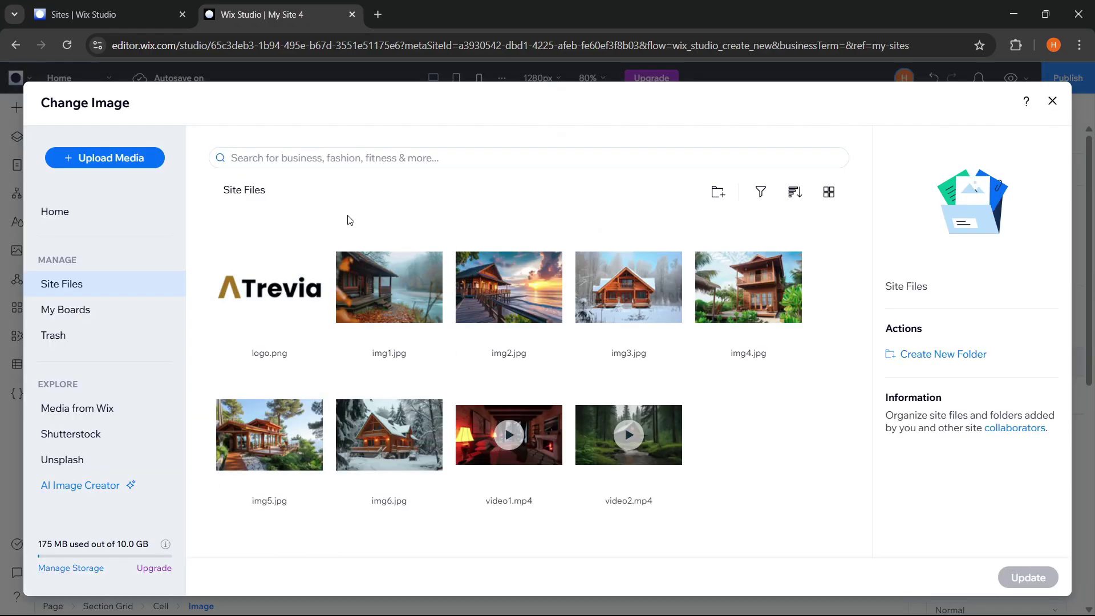
click(379, 302)
click(1028, 578)
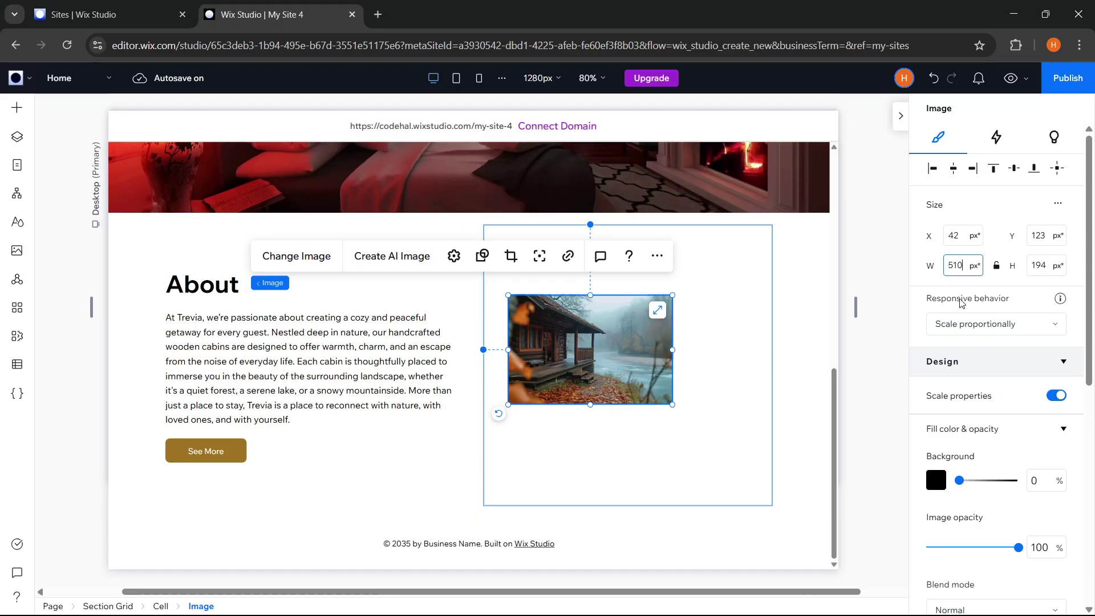
Set the photo to 510 px wide, stretched to fill the cell, with 20 px rounded corners.
text(510)
key(Return)
key(Return)
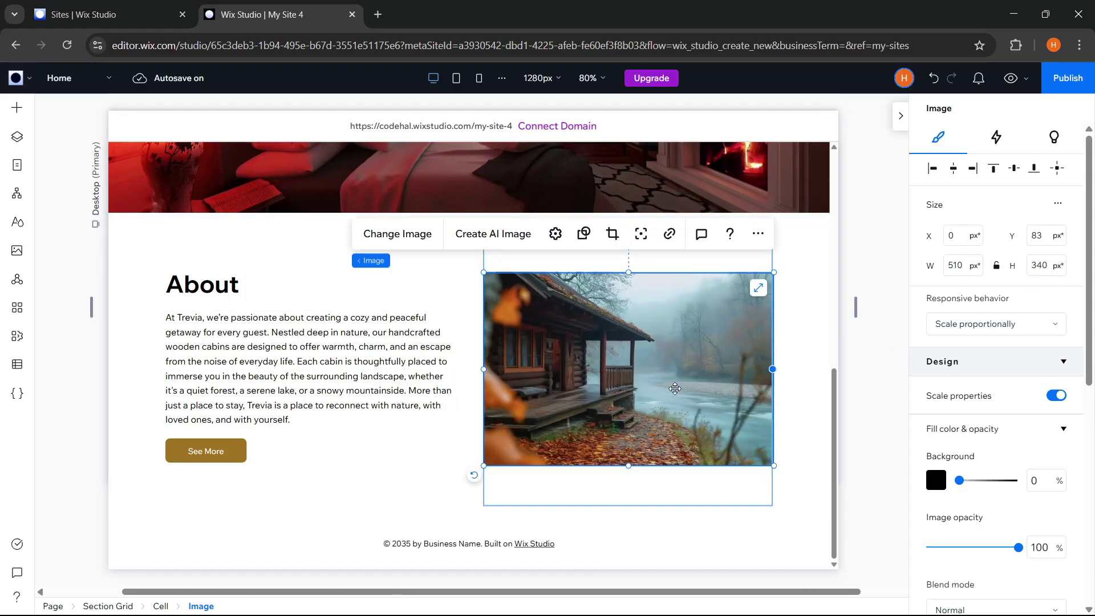
drag(797, 392, 483, 368)
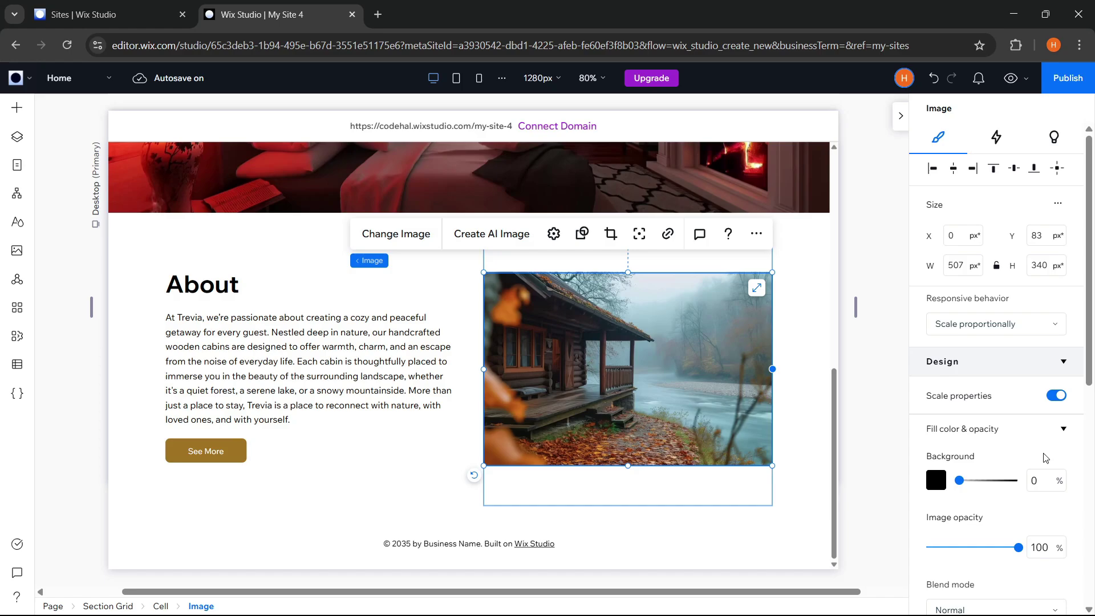
scroll(1046, 458, down, 5)
click(973, 394)
click(931, 293)
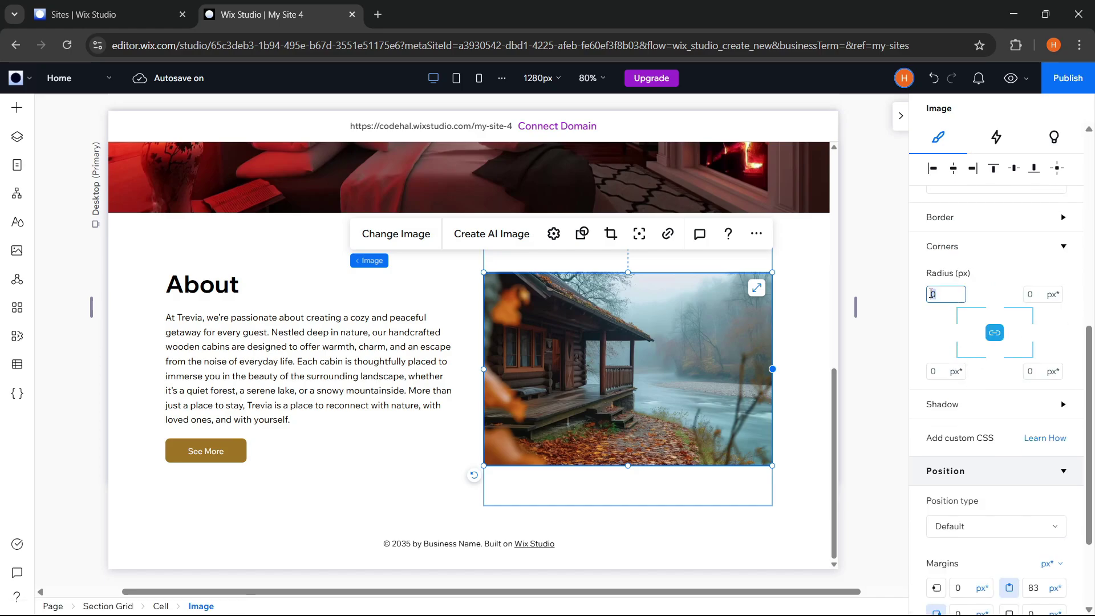
key(Return)
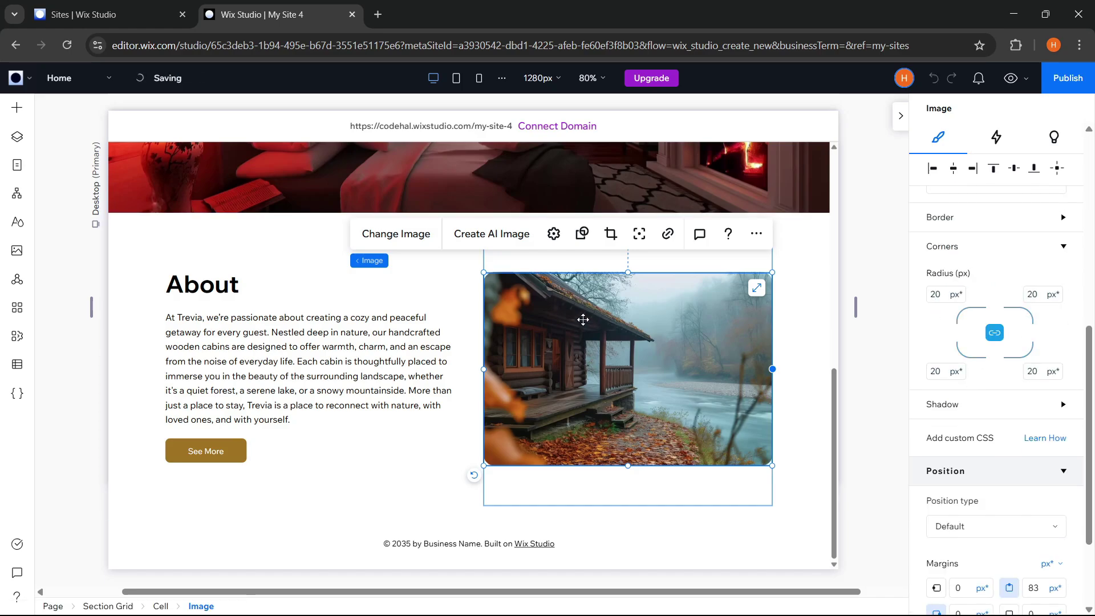
Give the photo a wavy top-edge shape and centre it vertically in its cell.
click(582, 234)
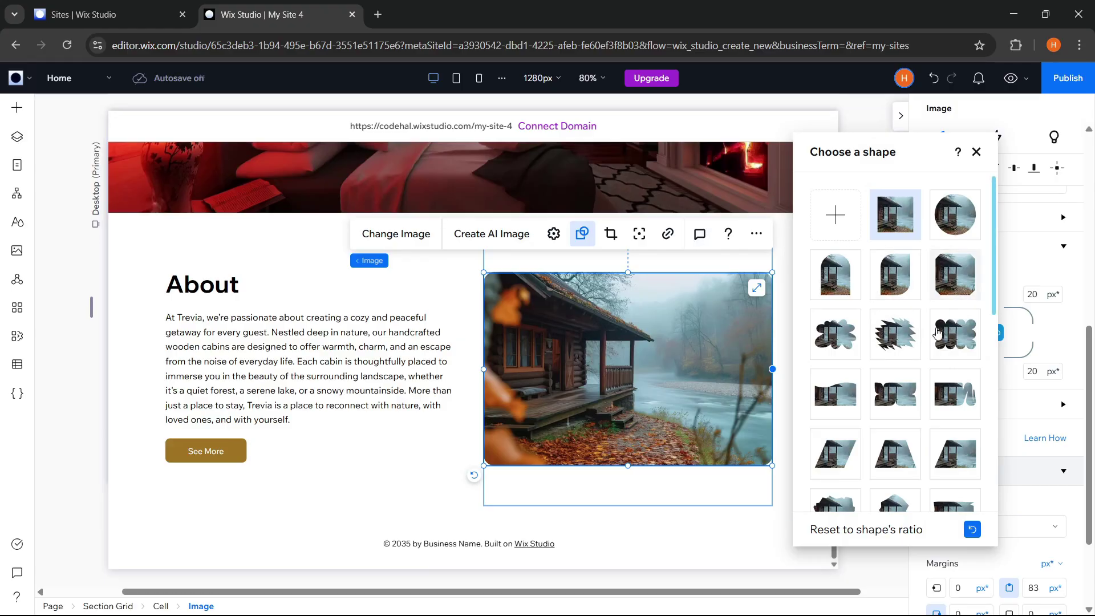
scroll(848, 365, down, 5)
scroll(847, 365, up, 5)
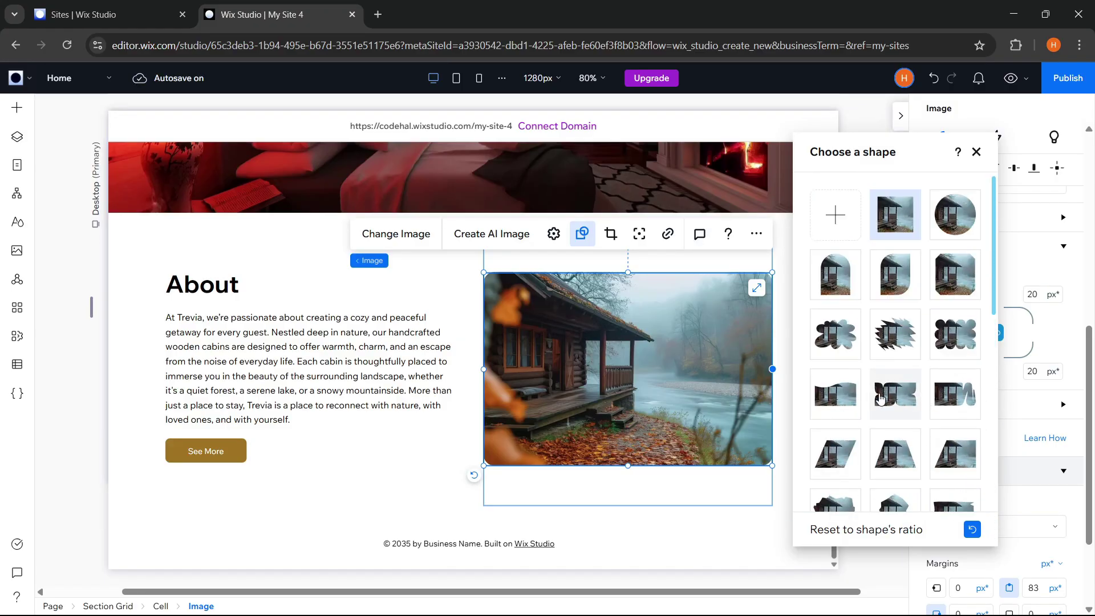
click(836, 399)
click(977, 152)
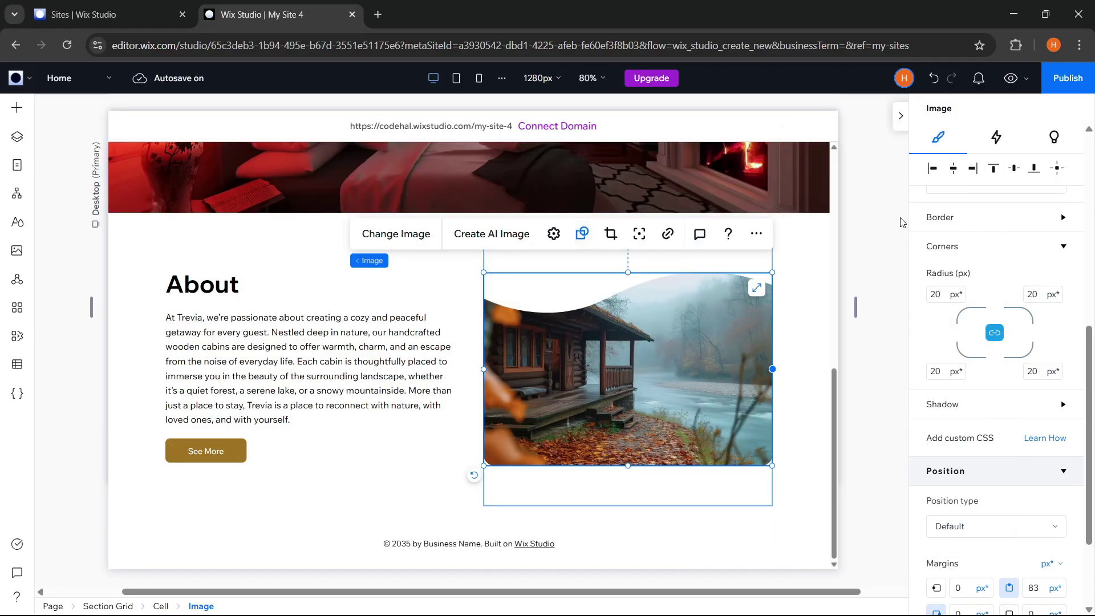
click(1015, 171)
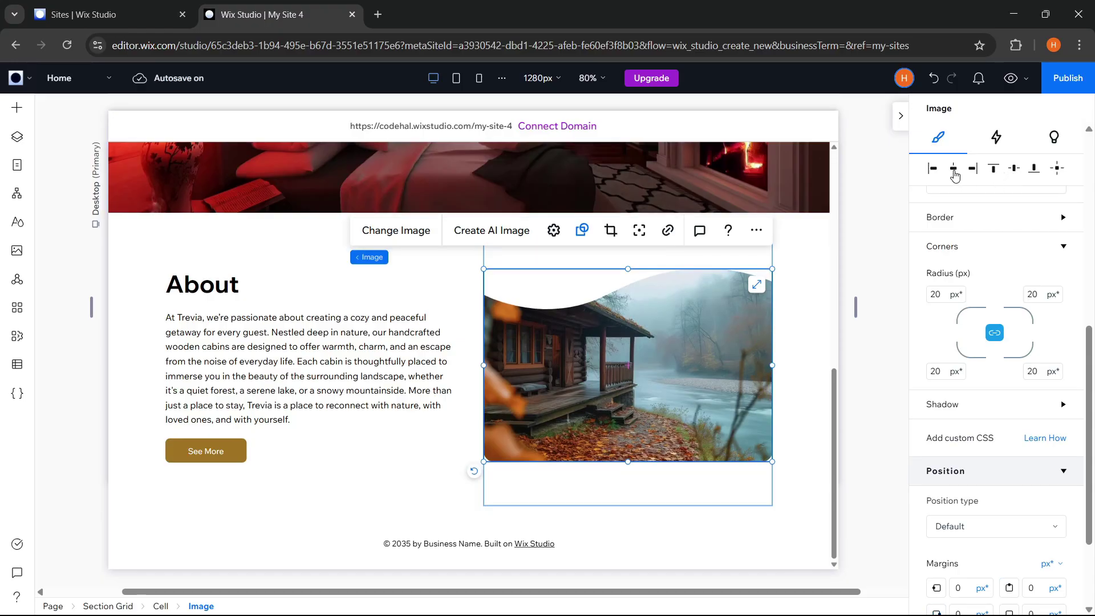
click(703, 361)
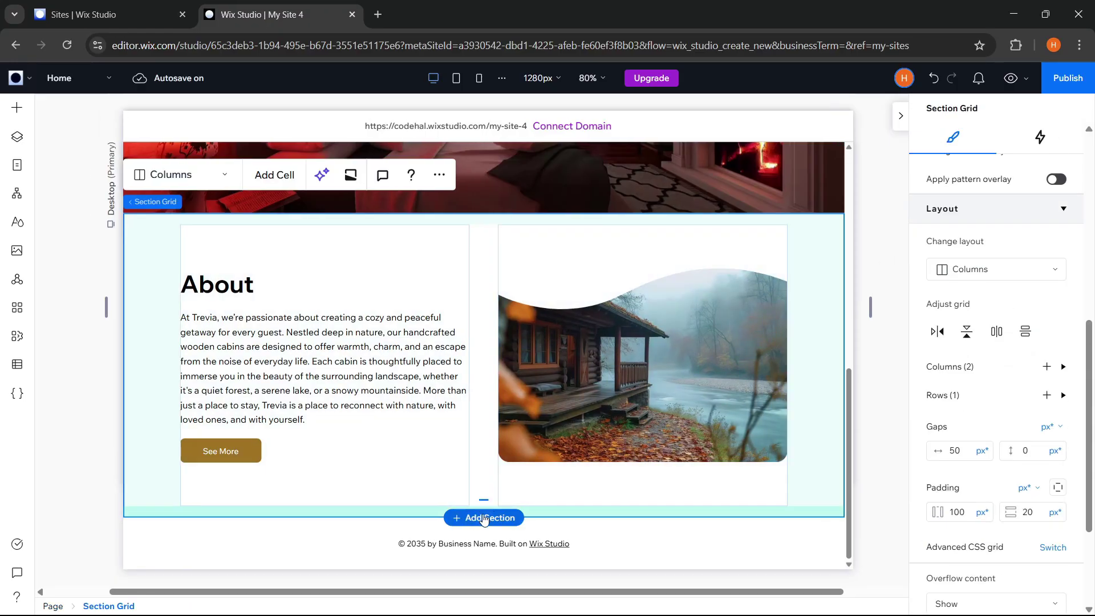
Add a blank section below About and set its height to 80 px.
click(484, 517)
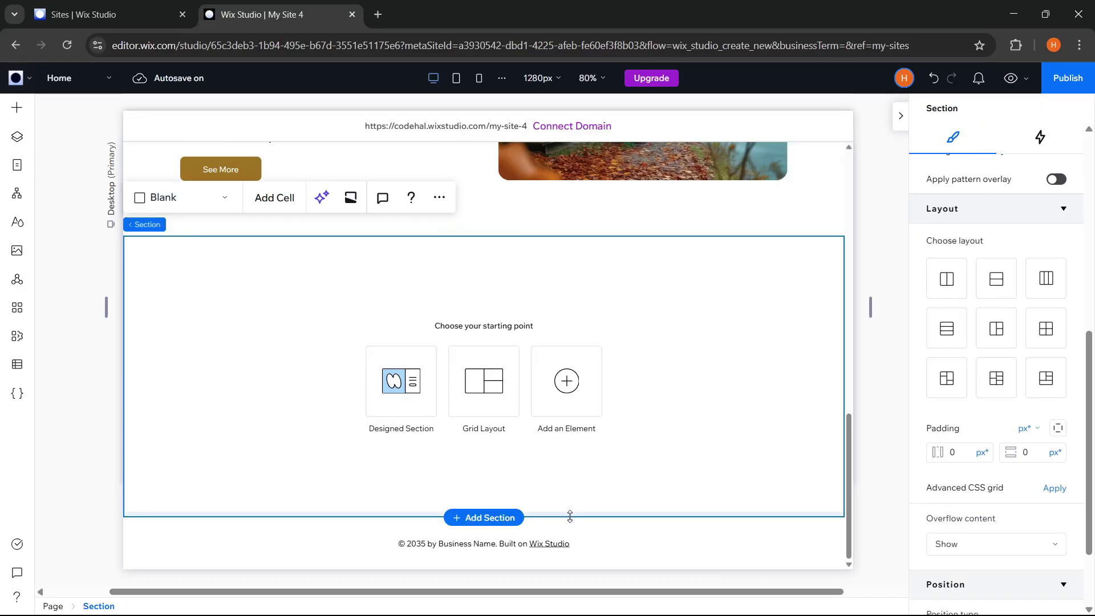
drag(567, 515, 592, 296)
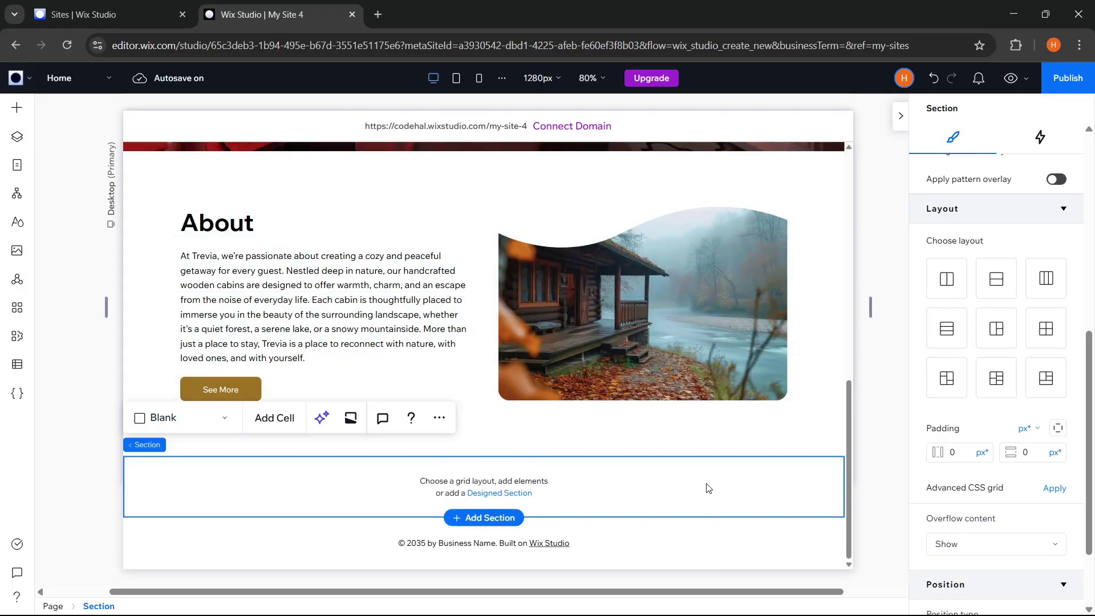
scroll(1004, 285, up, 8)
click(1052, 204)
text(80)
key(Return)
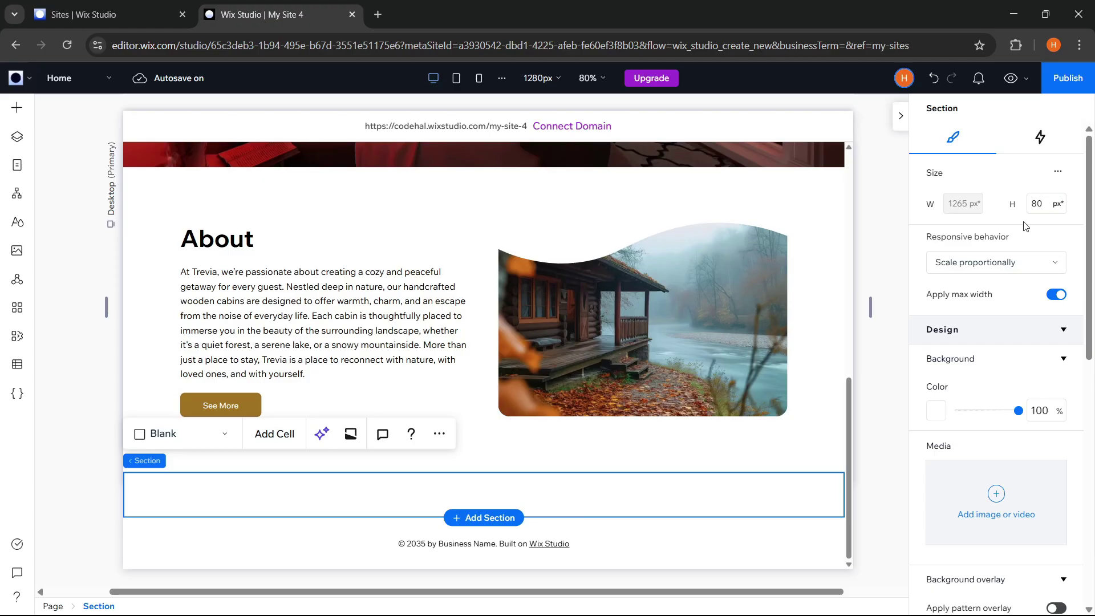
scroll(1004, 525, down, 5)
scroll(1020, 534, down, 4)
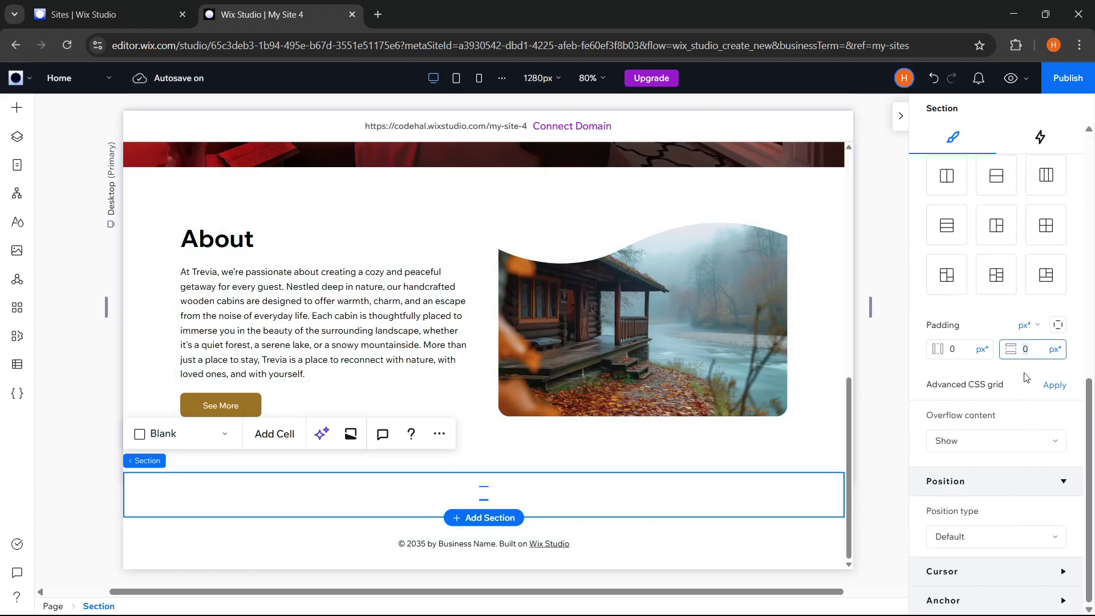
Place an 'Our Cabins' title in the section, centred horizontally and vertically.
click(16, 107)
drag(271, 189, 494, 496)
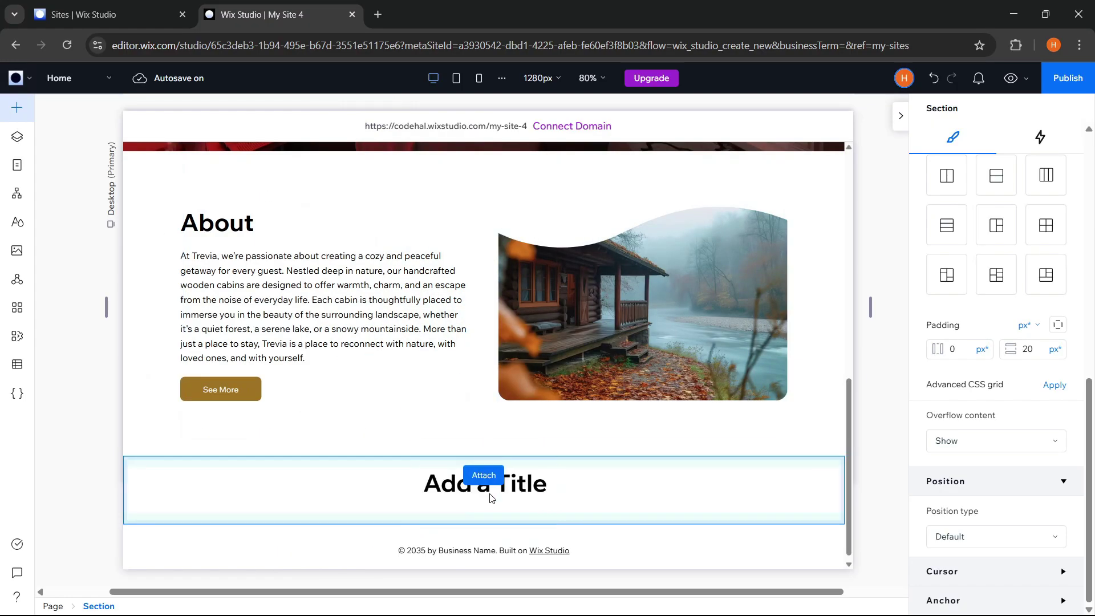
double_click(520, 490)
text(Our)
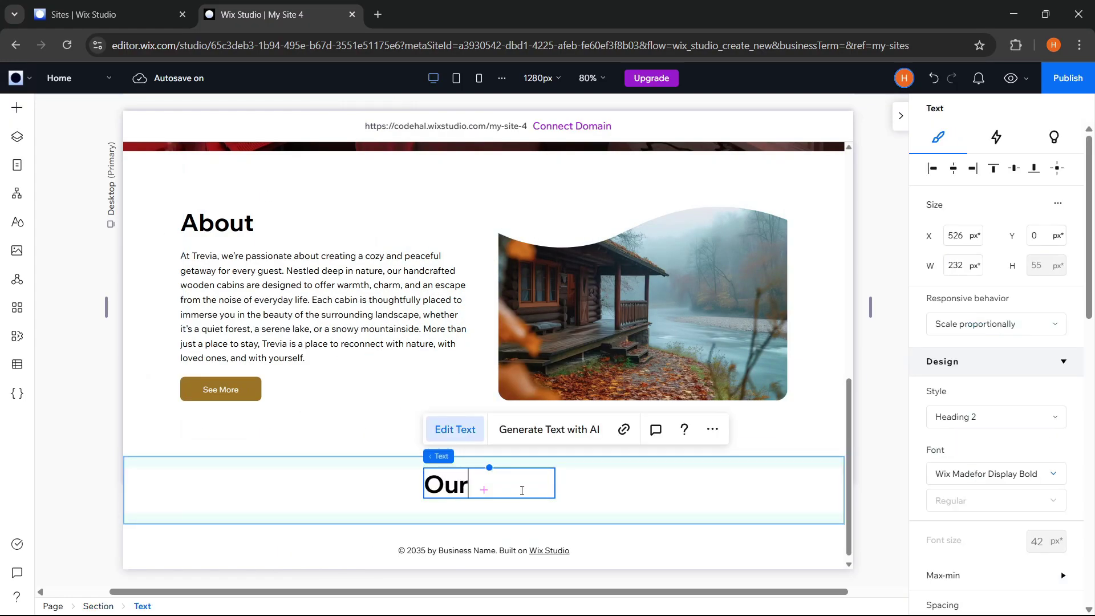
text( Cabins)
click(570, 491)
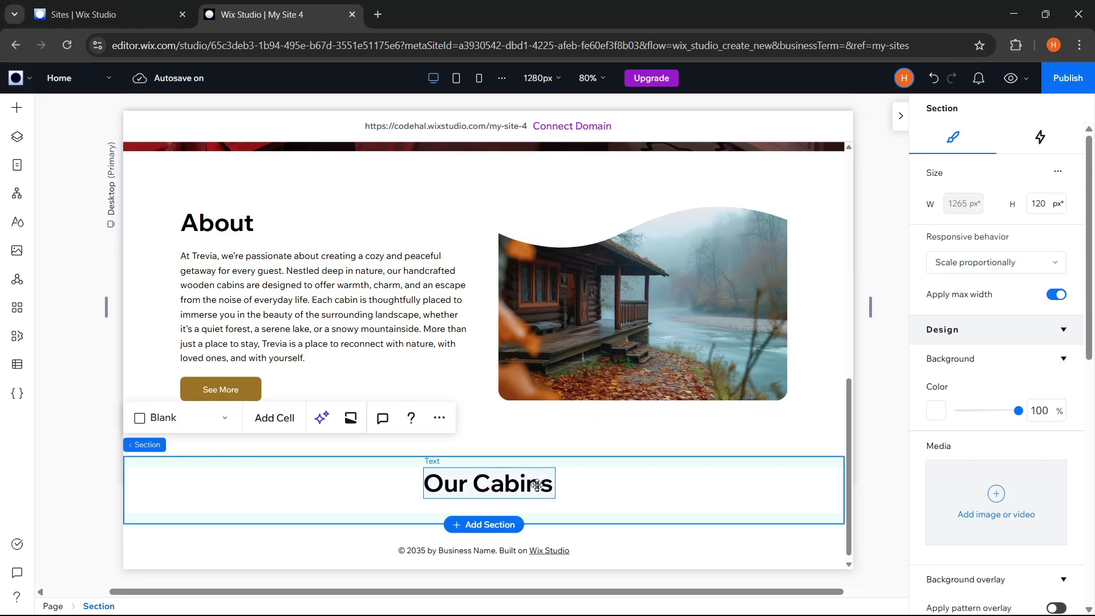
click(537, 486)
click(957, 176)
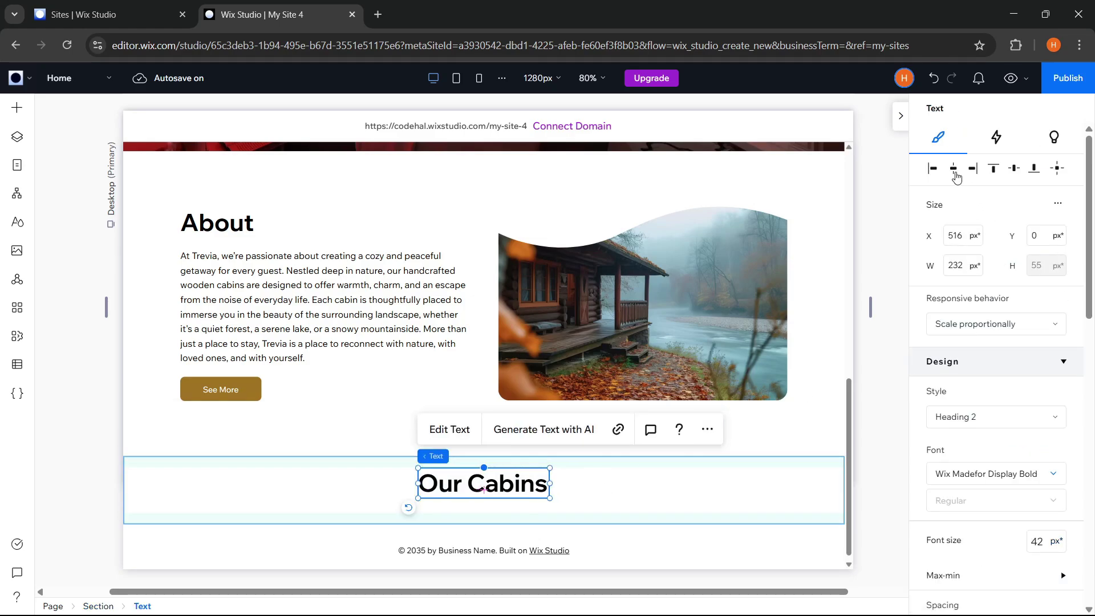
click(1014, 171)
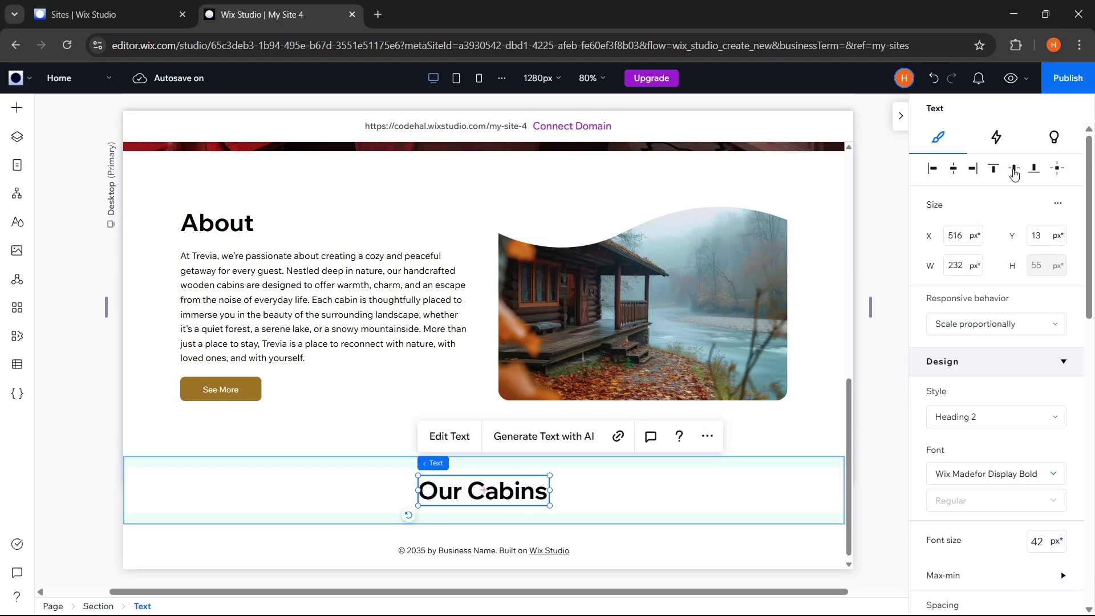
click(886, 331)
click(685, 508)
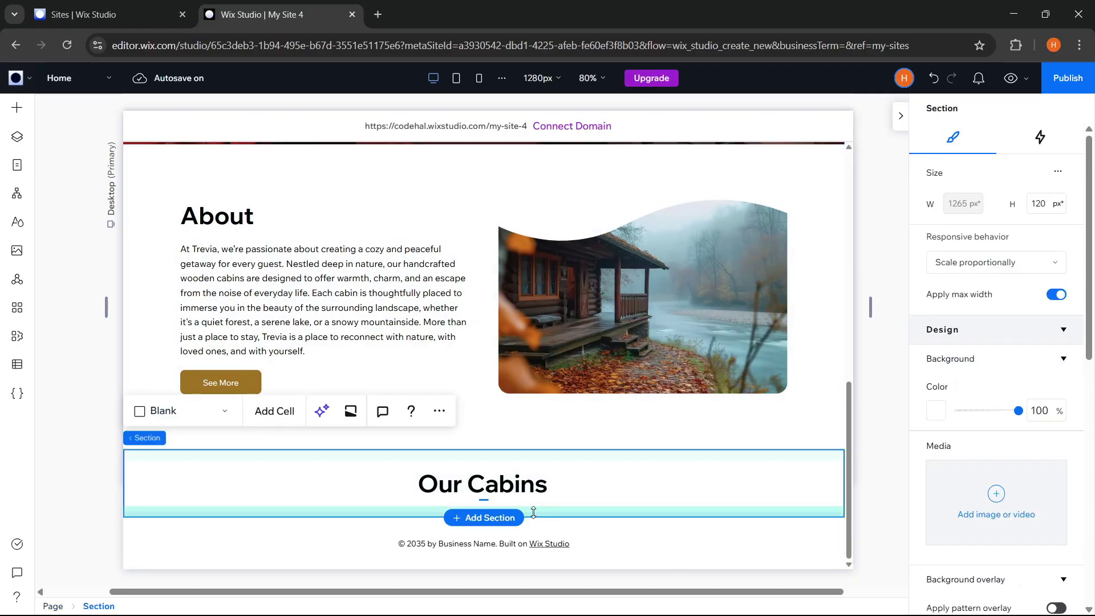
Build a new section from the collage Section Grid layout with 40 px side padding and 15 px gaps.
click(477, 521)
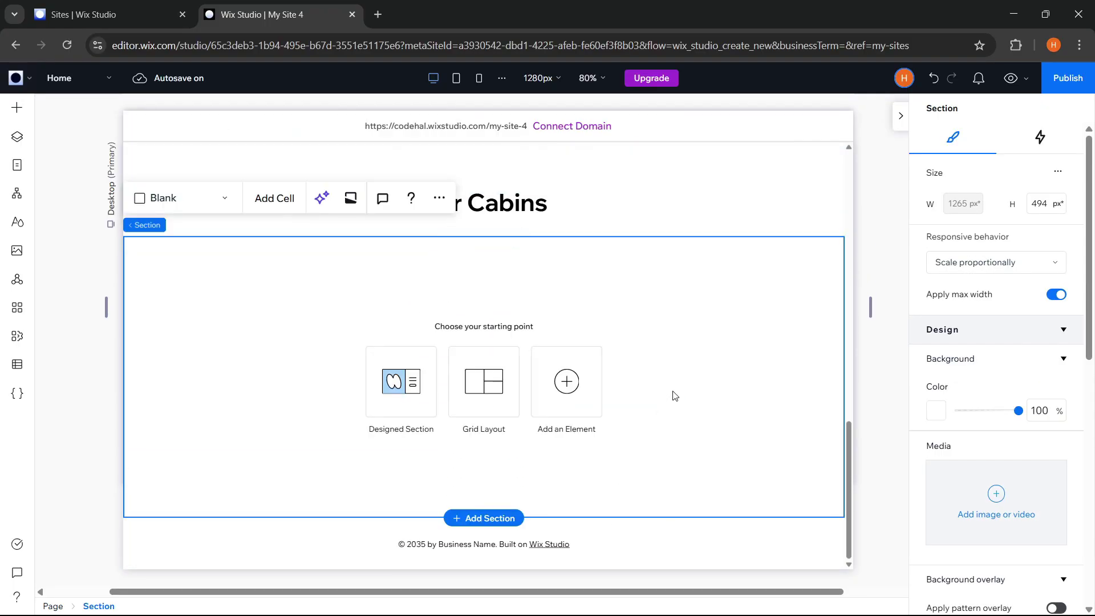
click(478, 386)
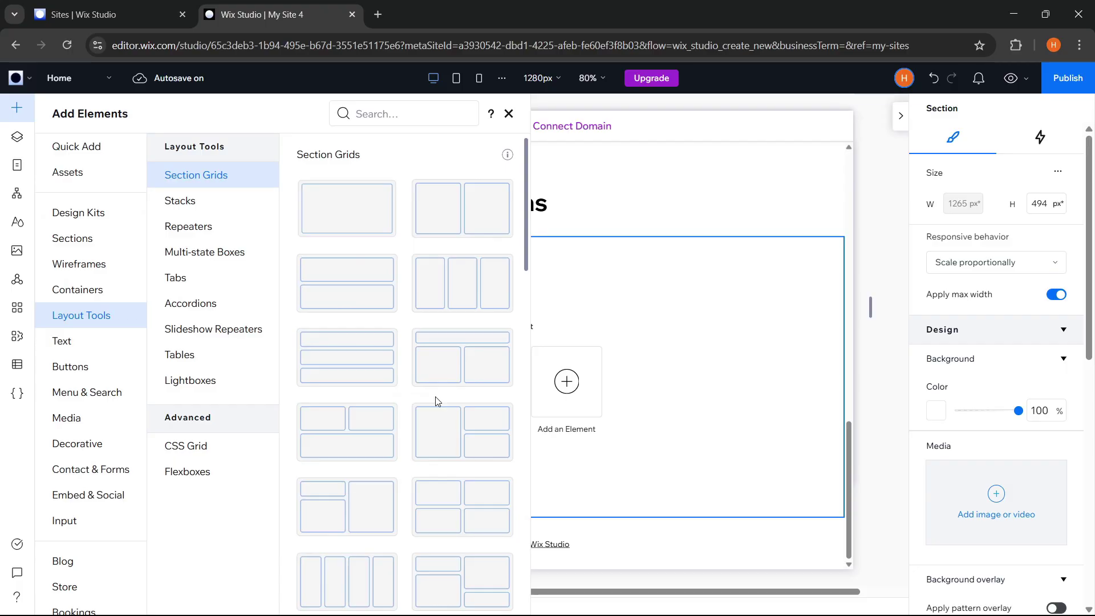
scroll(438, 401, down, 5)
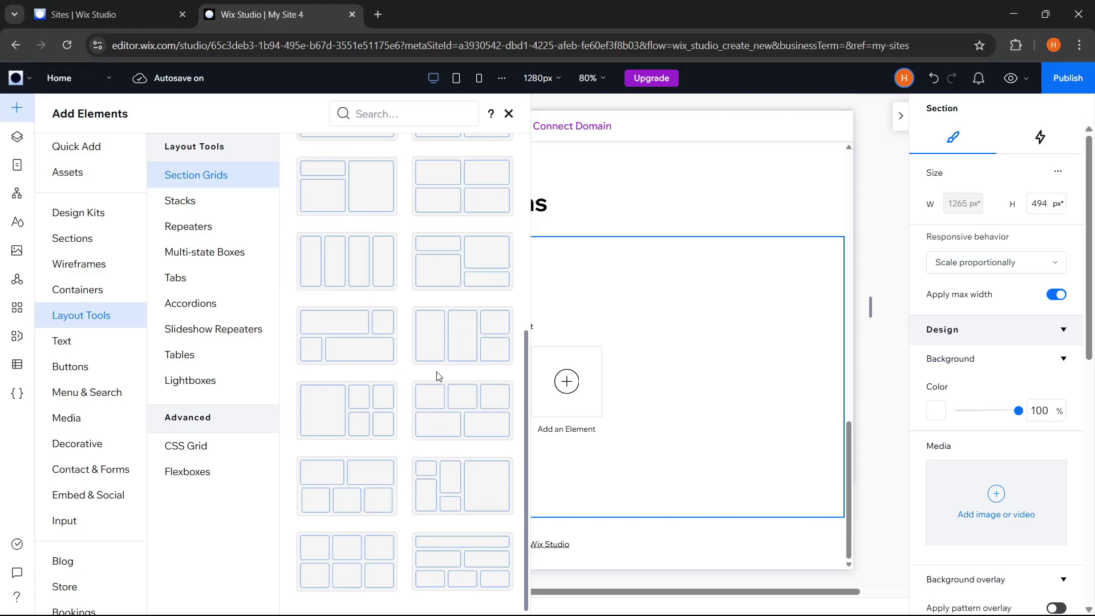
click(370, 414)
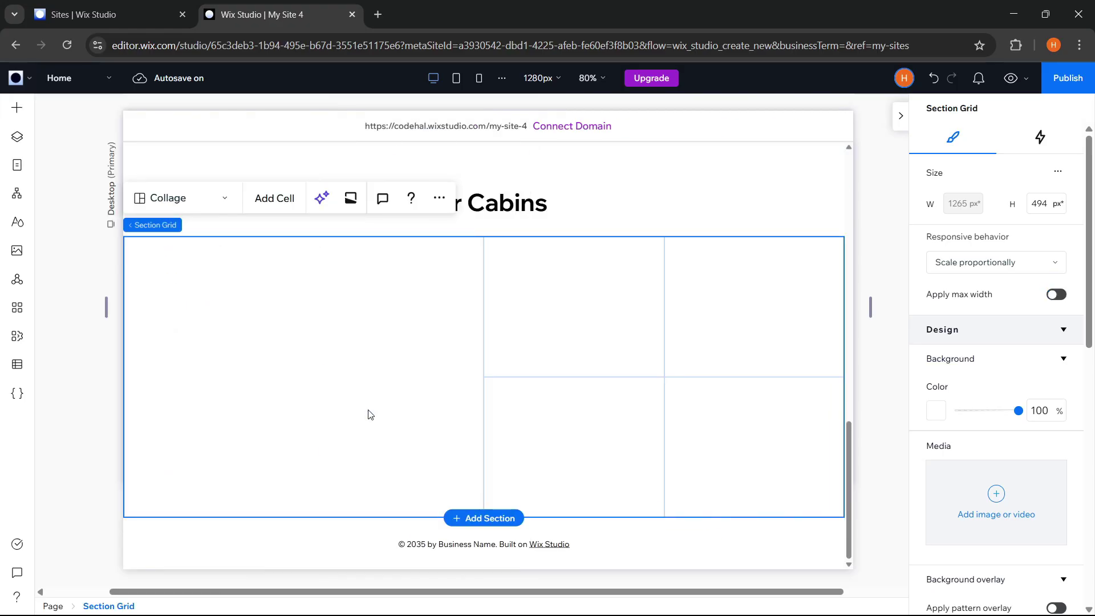
scroll(1047, 453, down, 8)
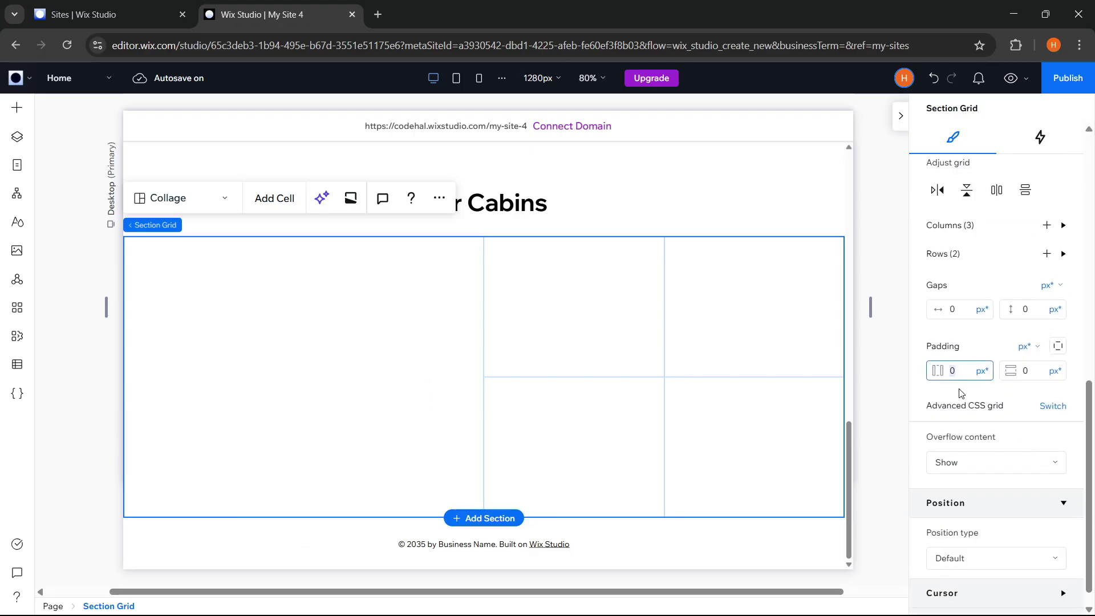
text(40)
key(Return)
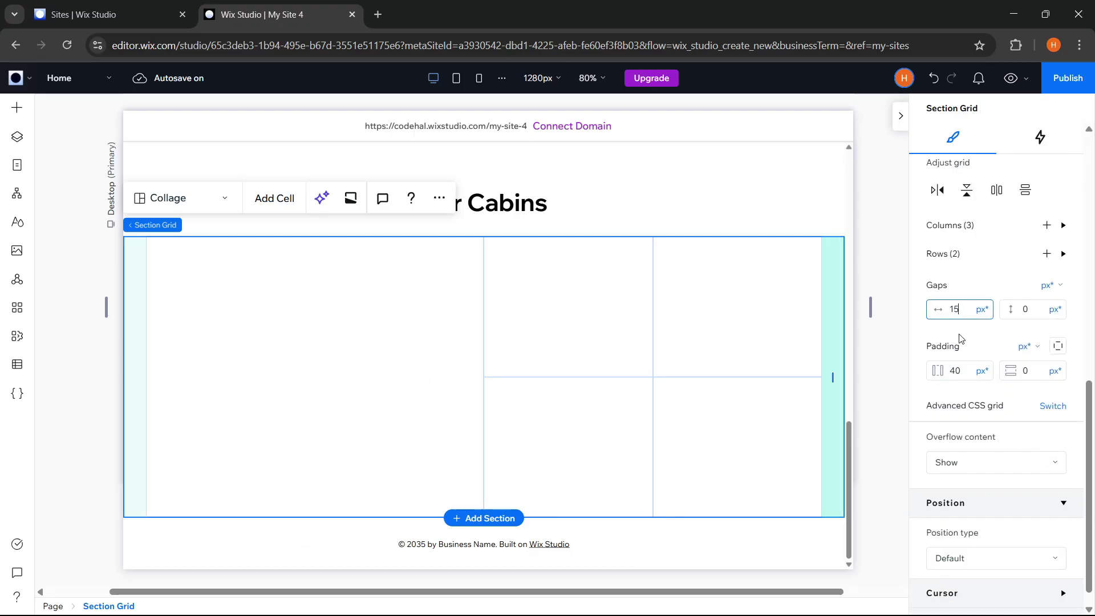
key(Return)
key(Return)
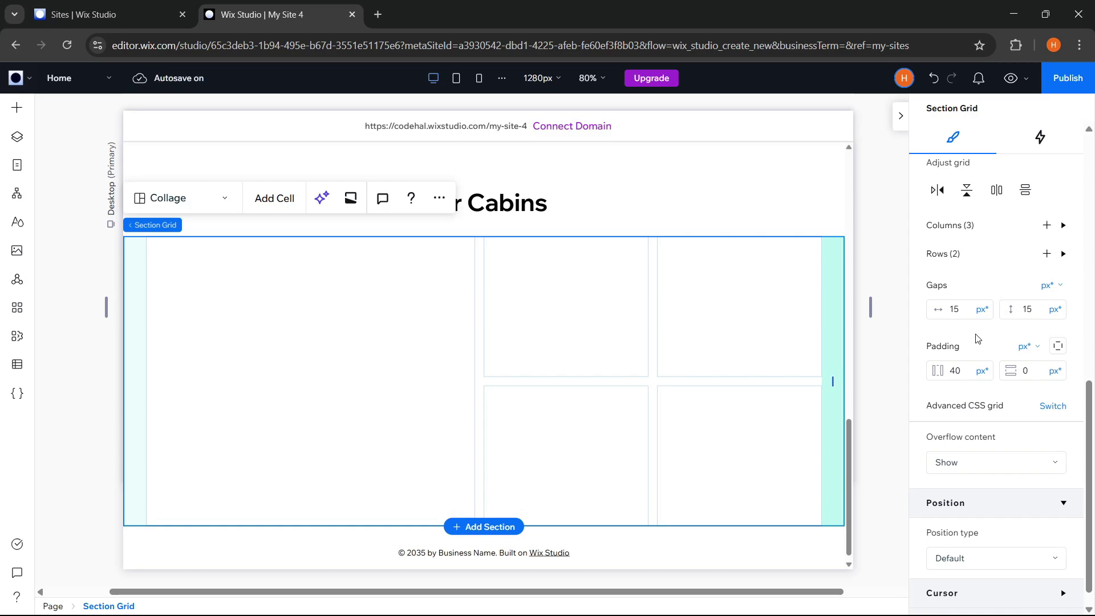
Put the sunset beach cabin photo img2.jpg in the large left cell with 20 px corners.
click(340, 356)
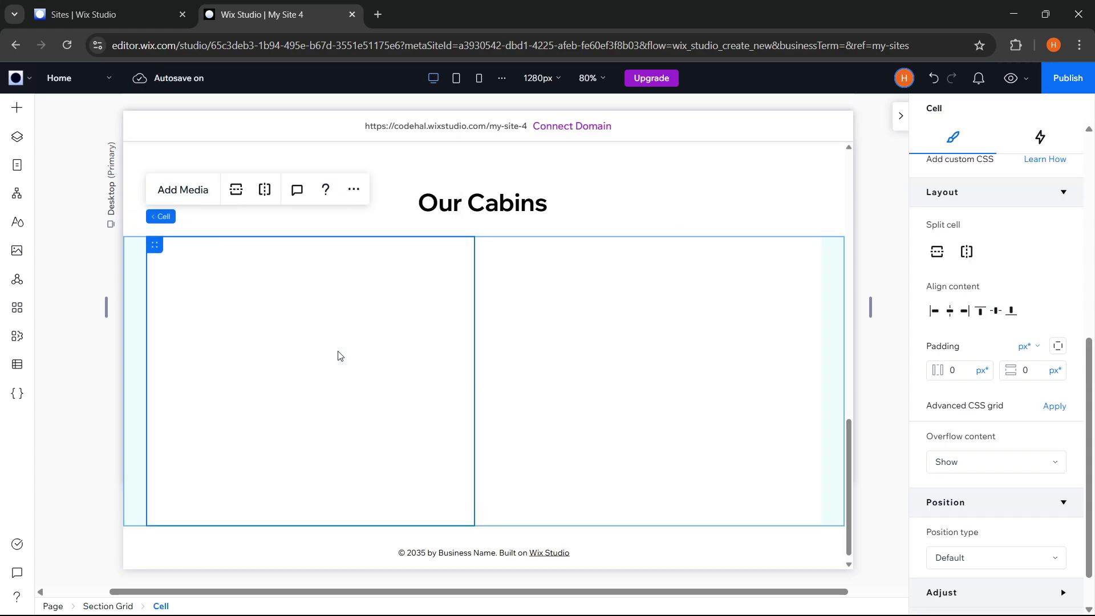
click(175, 194)
click(508, 287)
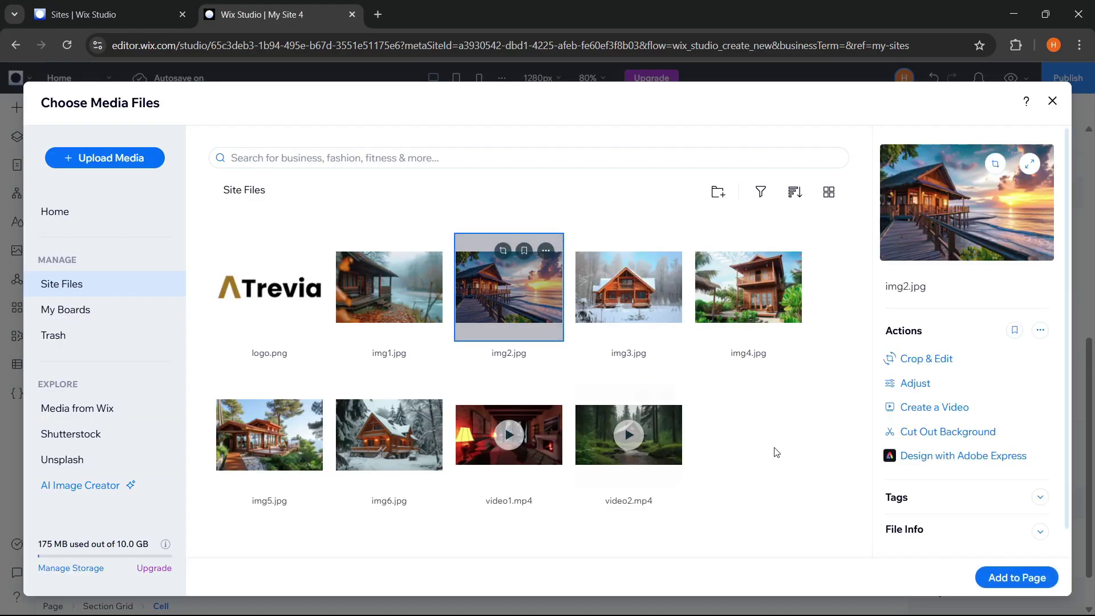
click(1016, 577)
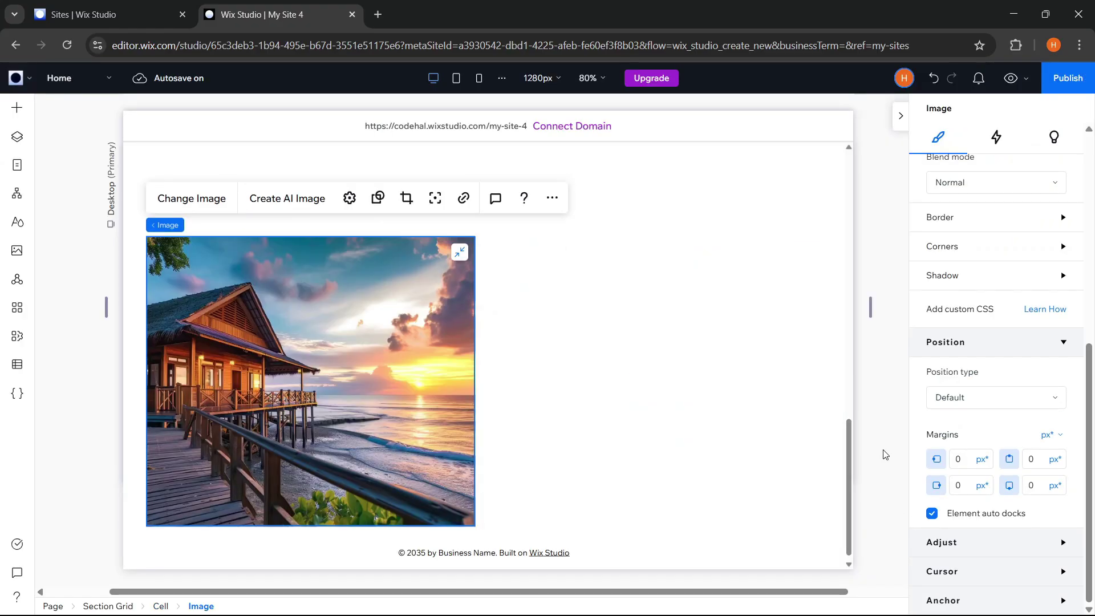
click(983, 247)
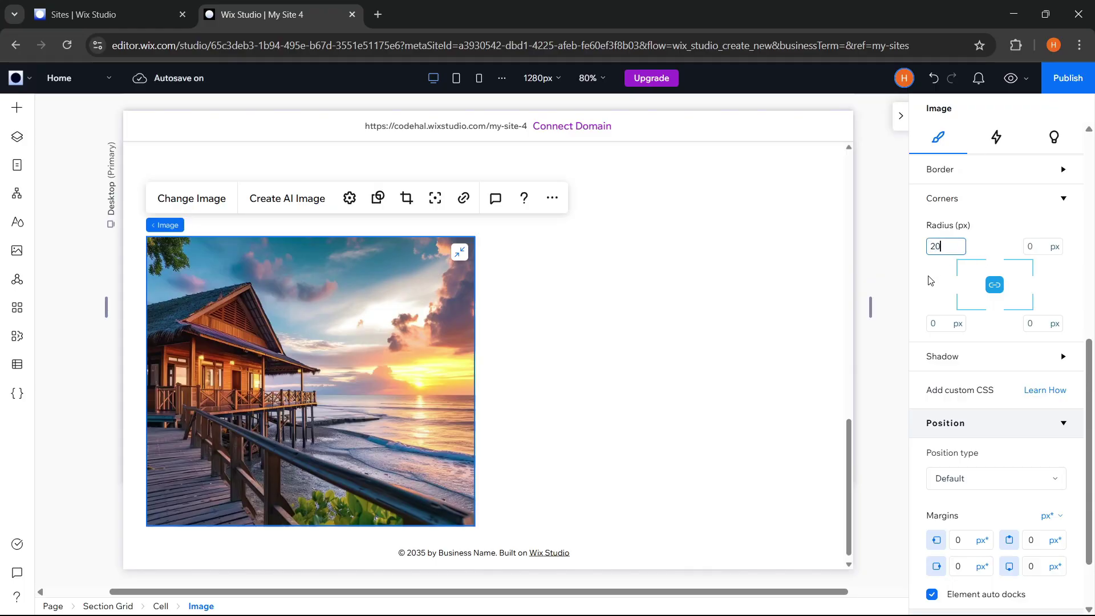
text(20)
key(Return)
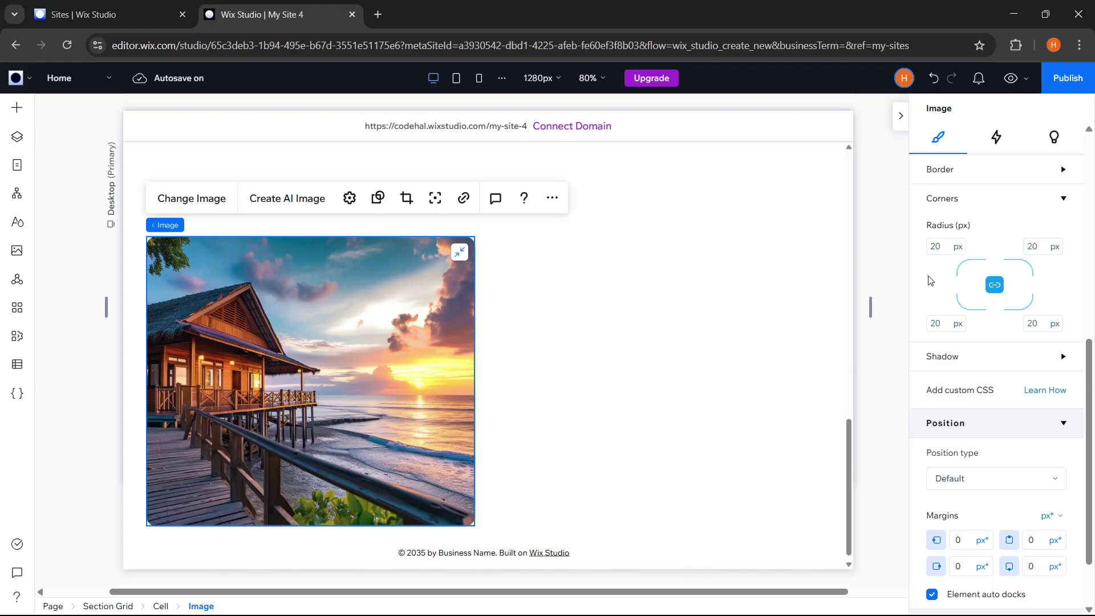
click(886, 309)
Fill the remaining cells with rounded cabin photos, ending with the snowy img6.
click(559, 353)
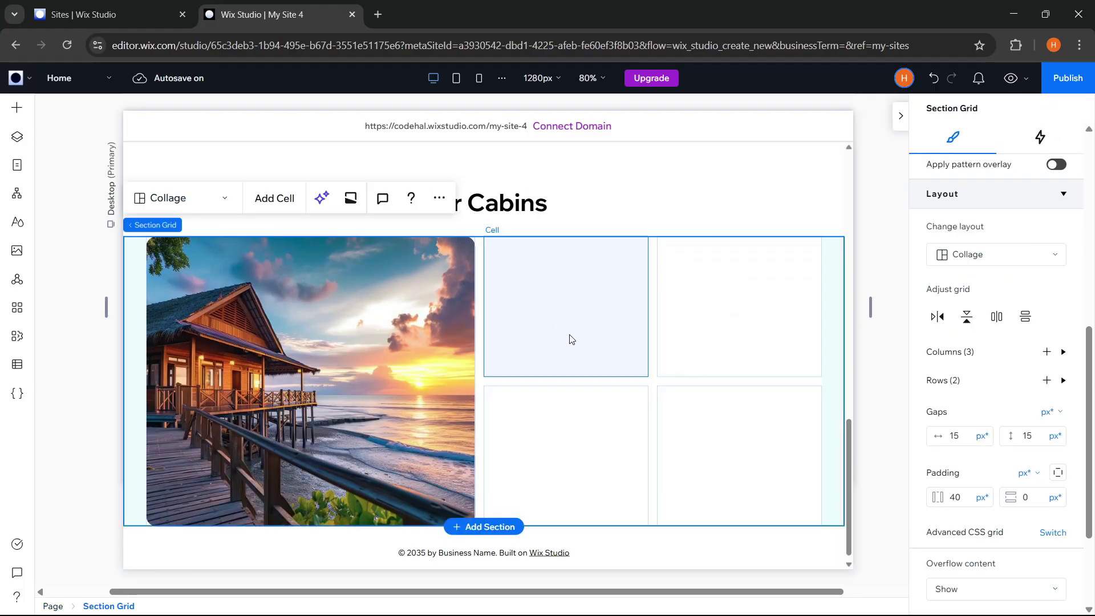
click(587, 323)
click(525, 190)
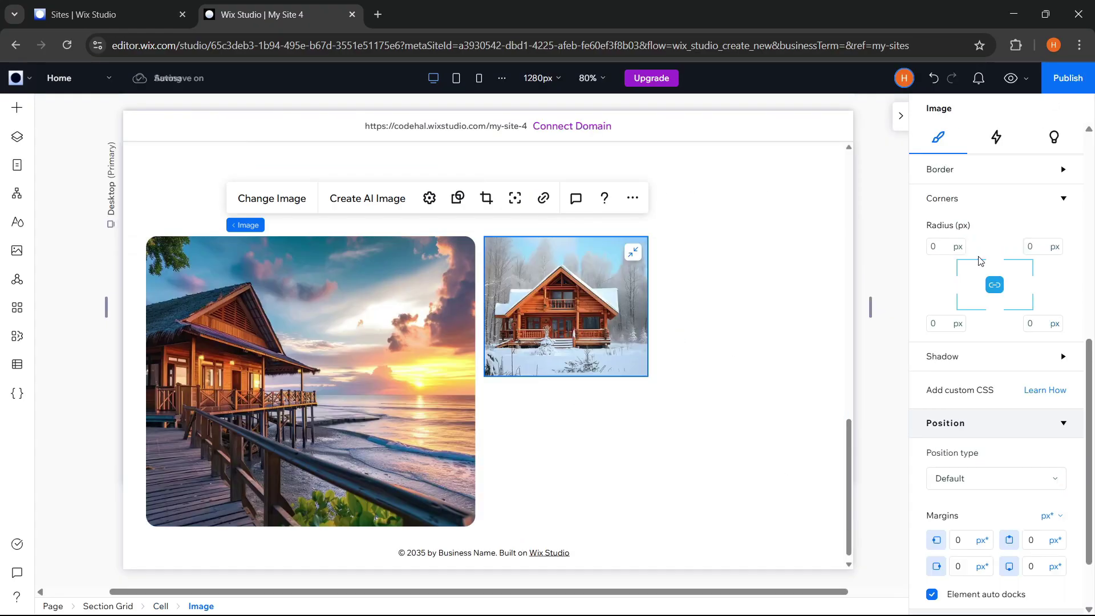
click(734, 298)
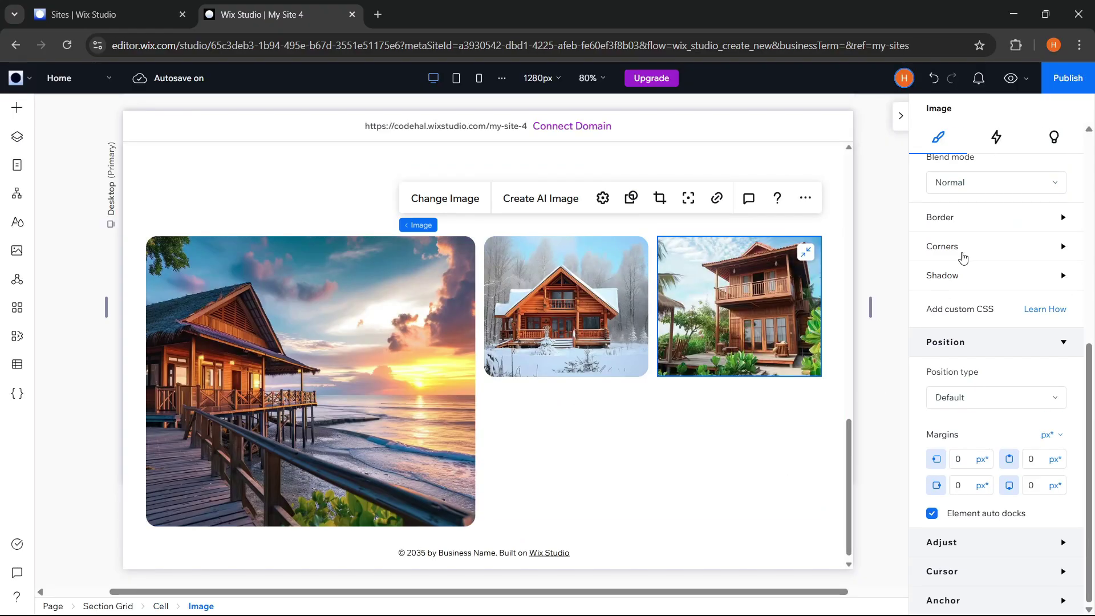
click(963, 257)
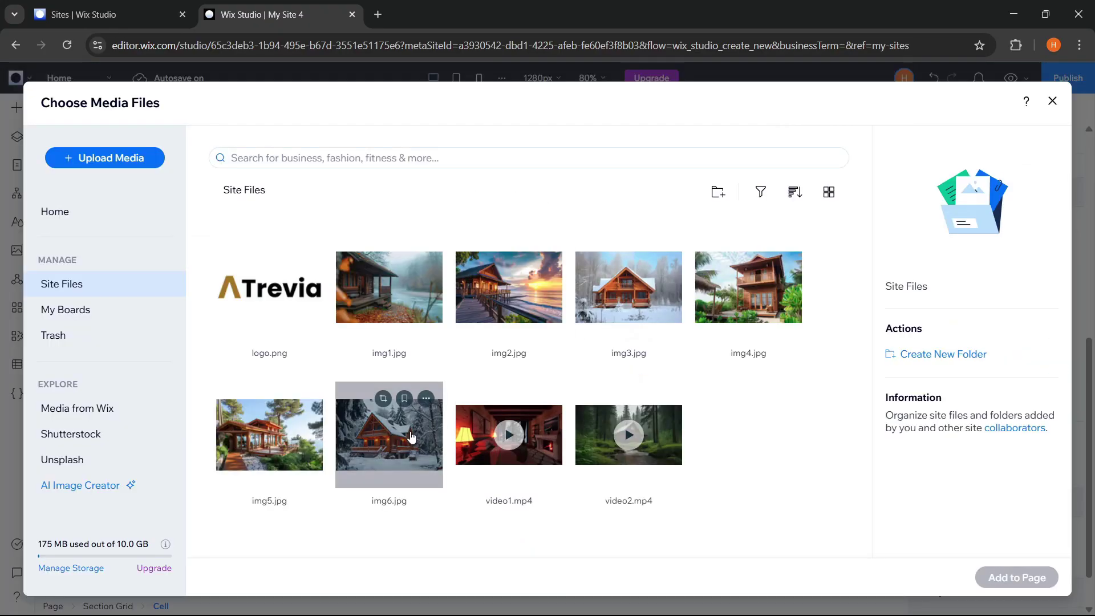
double_click(411, 438)
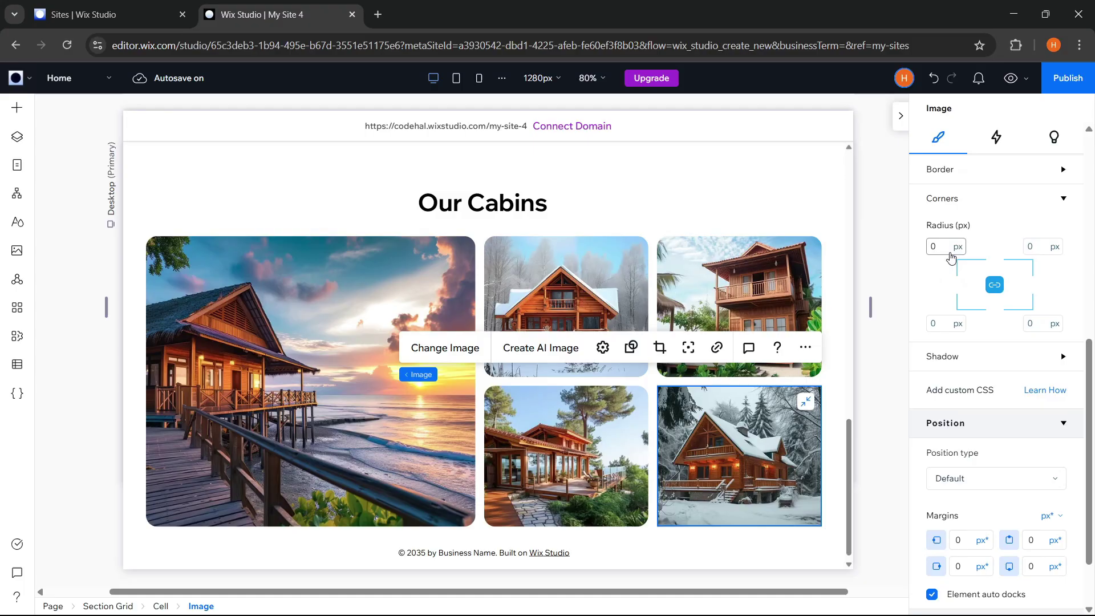
key(Escape)
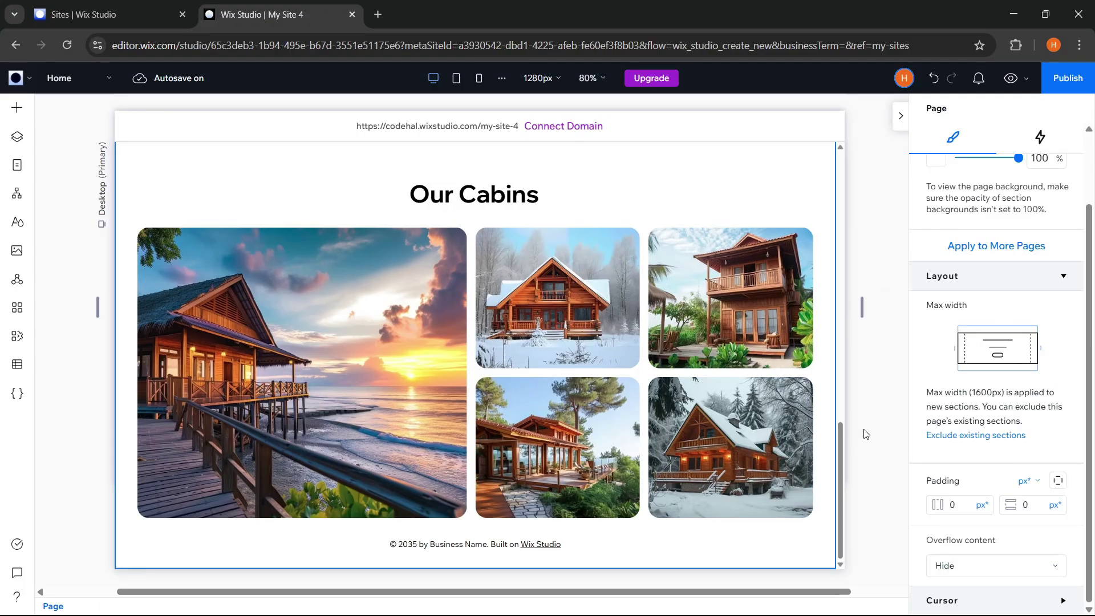
Add a blank section under the photo grid, 310 px tall with 20 px vertical padding.
click(559, 427)
click(491, 516)
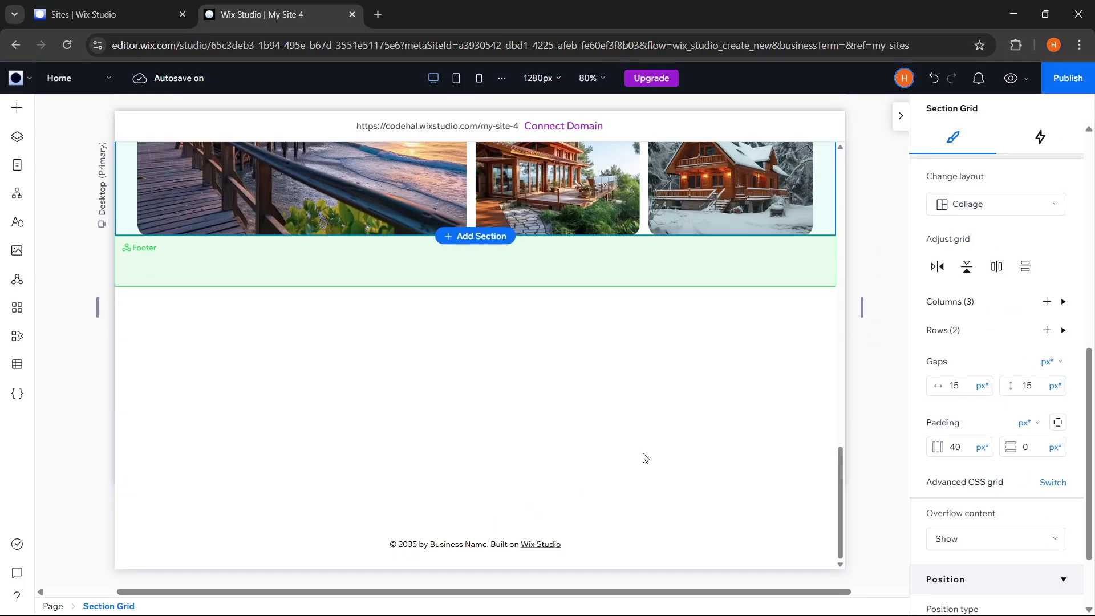
scroll(1027, 448, up, 10)
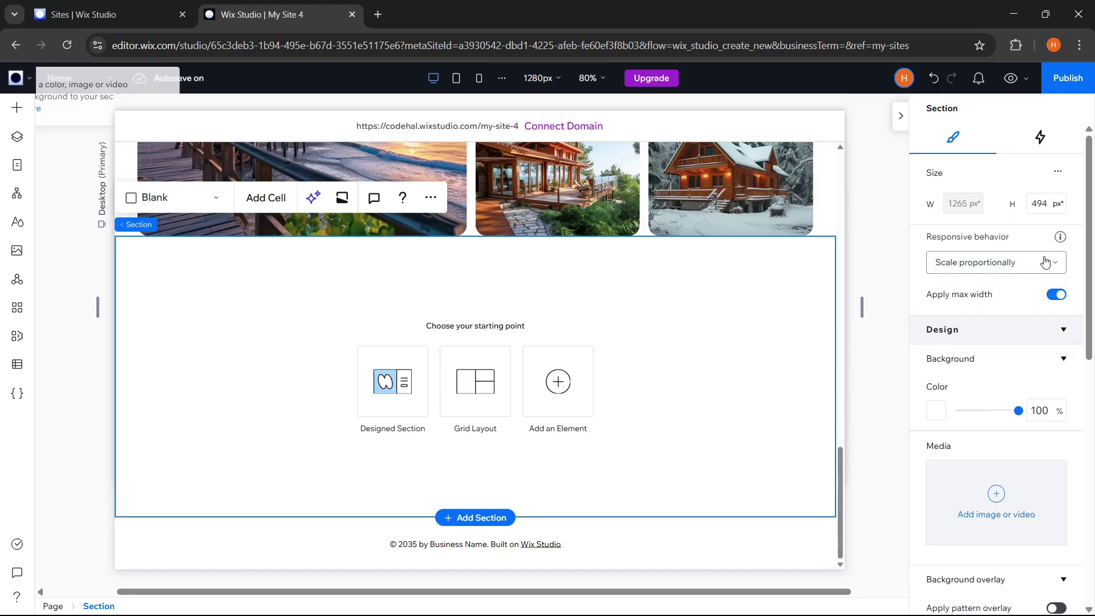
click(1050, 208)
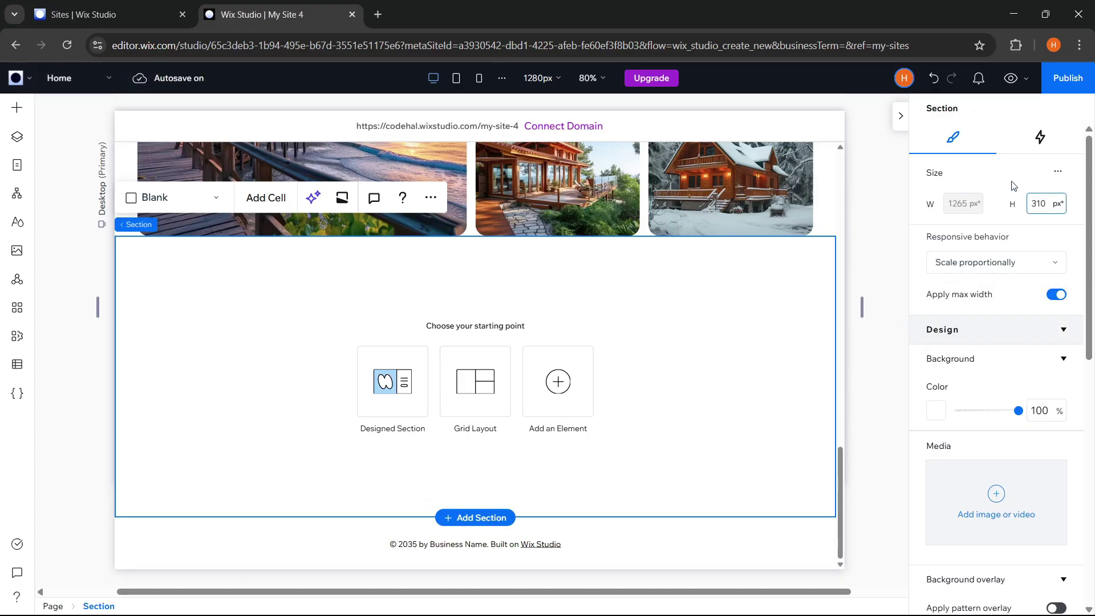
key(Return)
scroll(980, 438, down, 8)
click(1031, 350)
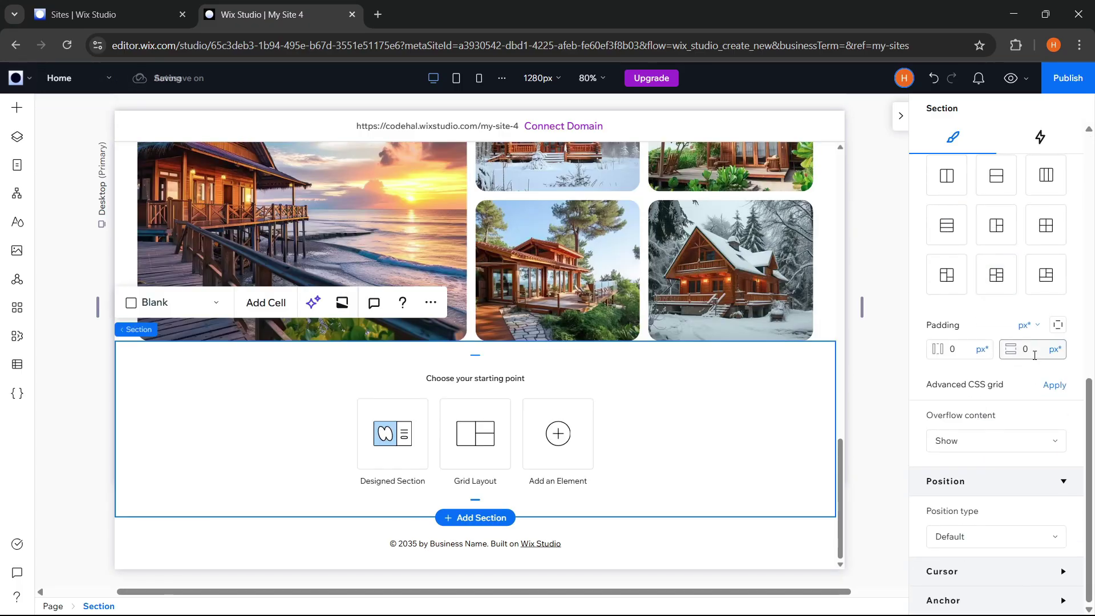
text(20)
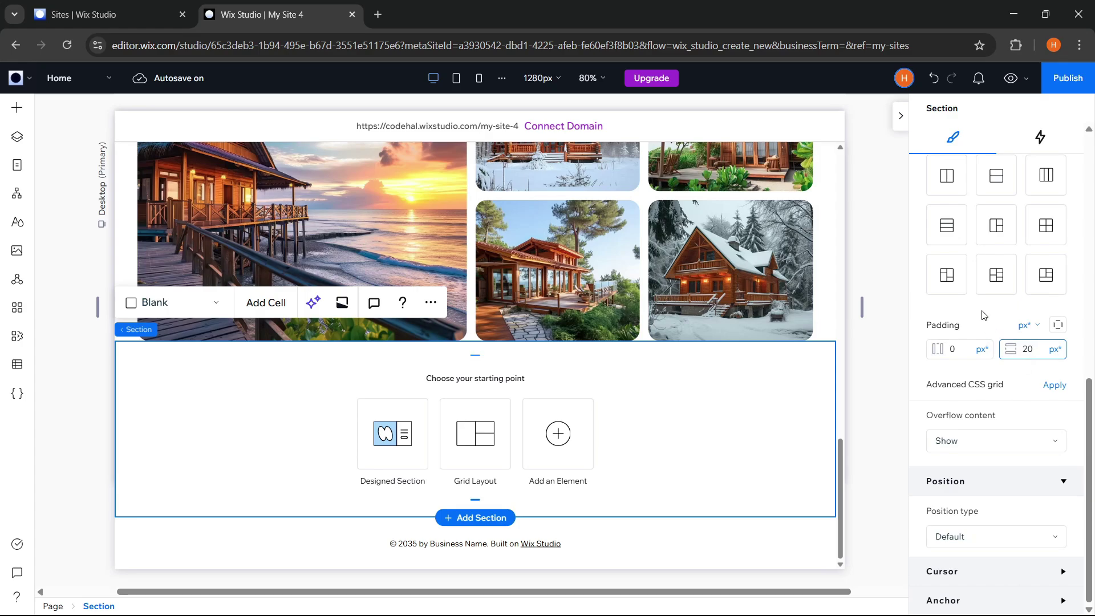
key(Return)
Place a title in the new section and paste 'Your peaceful adventure starts now!' into it.
click(17, 108)
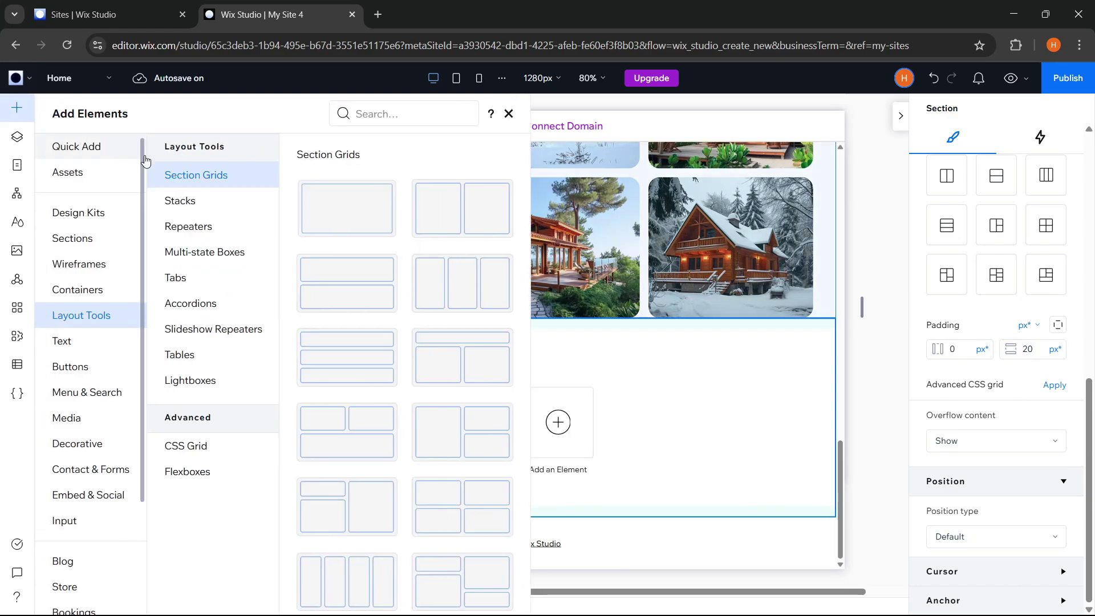
click(76, 146)
drag(273, 185, 494, 413)
double_click(491, 405)
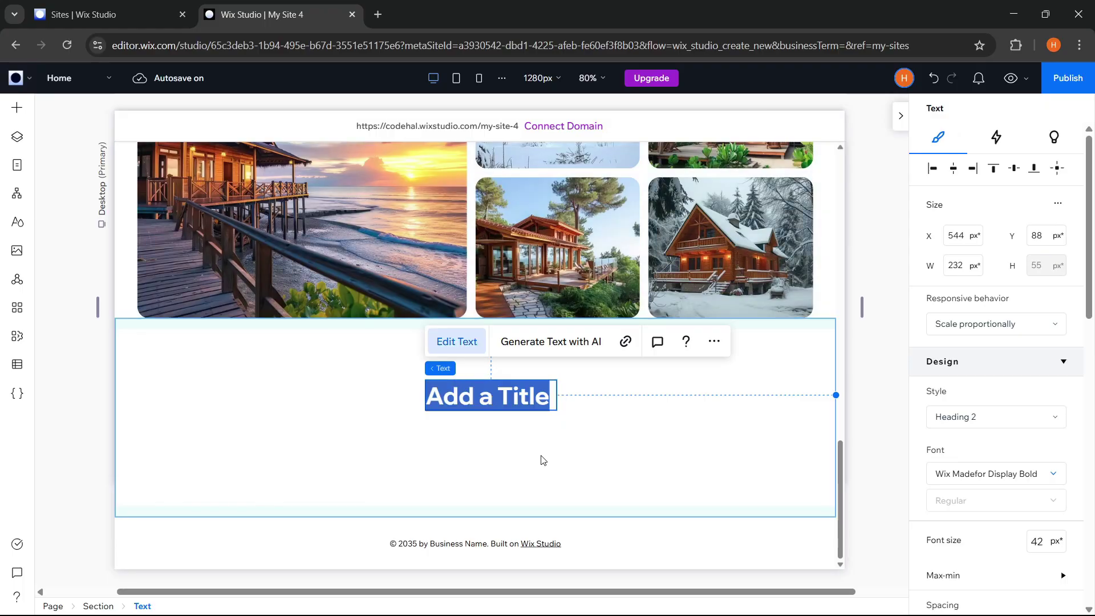
text(Your peaceful adventure starts now!)
click(637, 409)
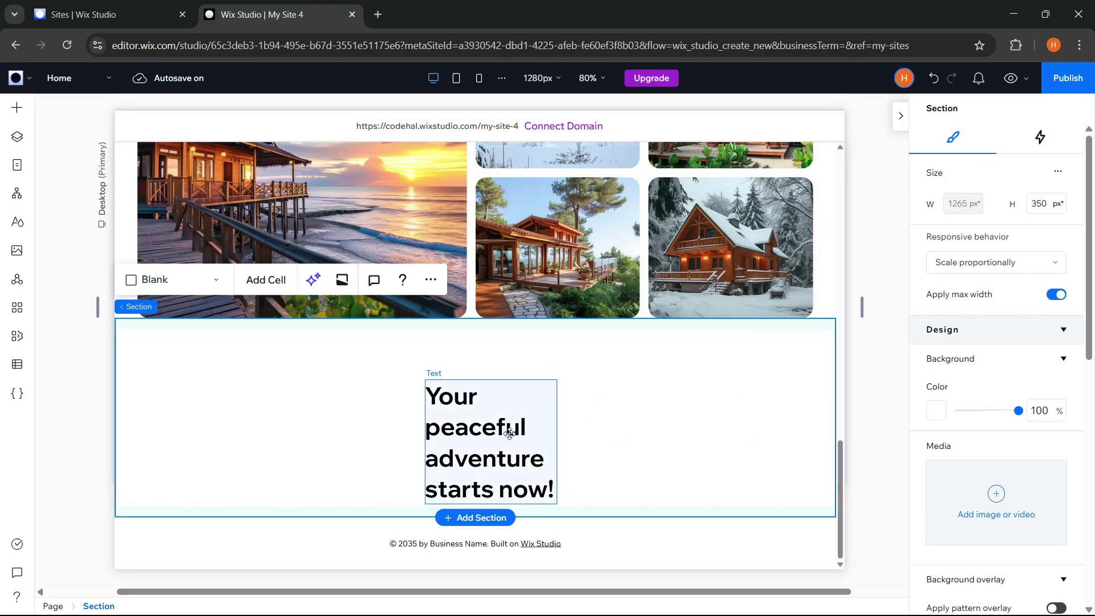
click(506, 432)
Set the heading to Wrap responsive behavior, 80 px font size and center alignment.
click(993, 327)
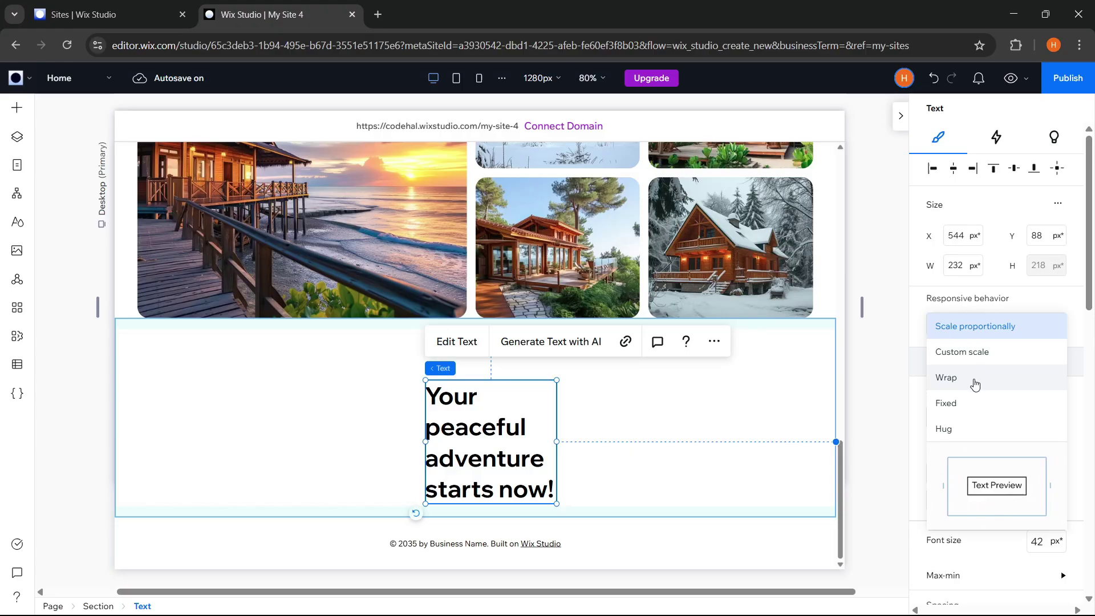
click(973, 379)
scroll(973, 384, down, 3)
click(1043, 337)
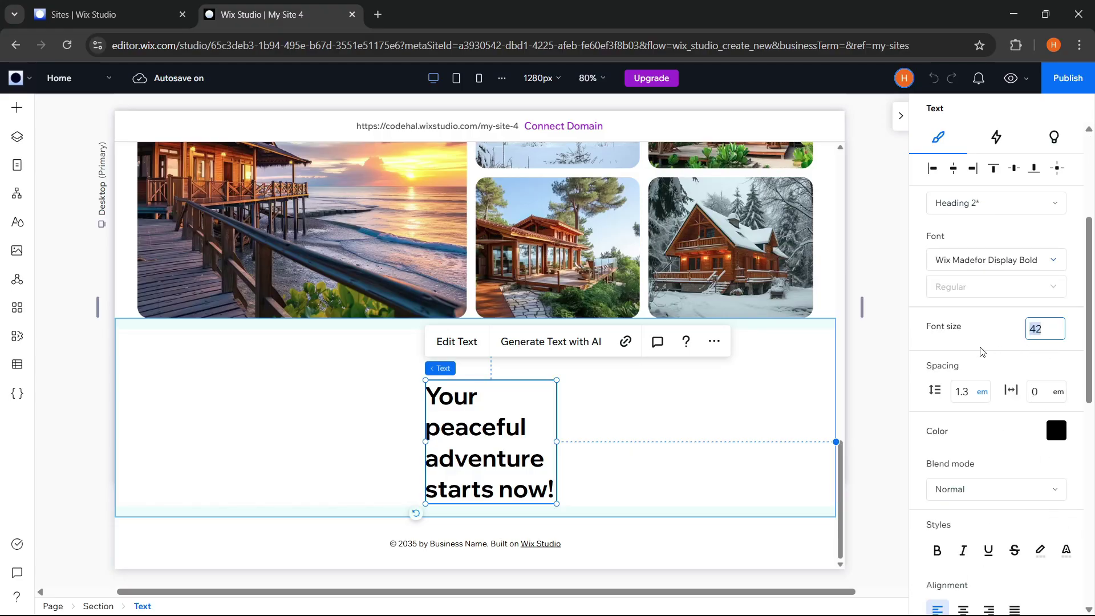
text(80)
key(Return)
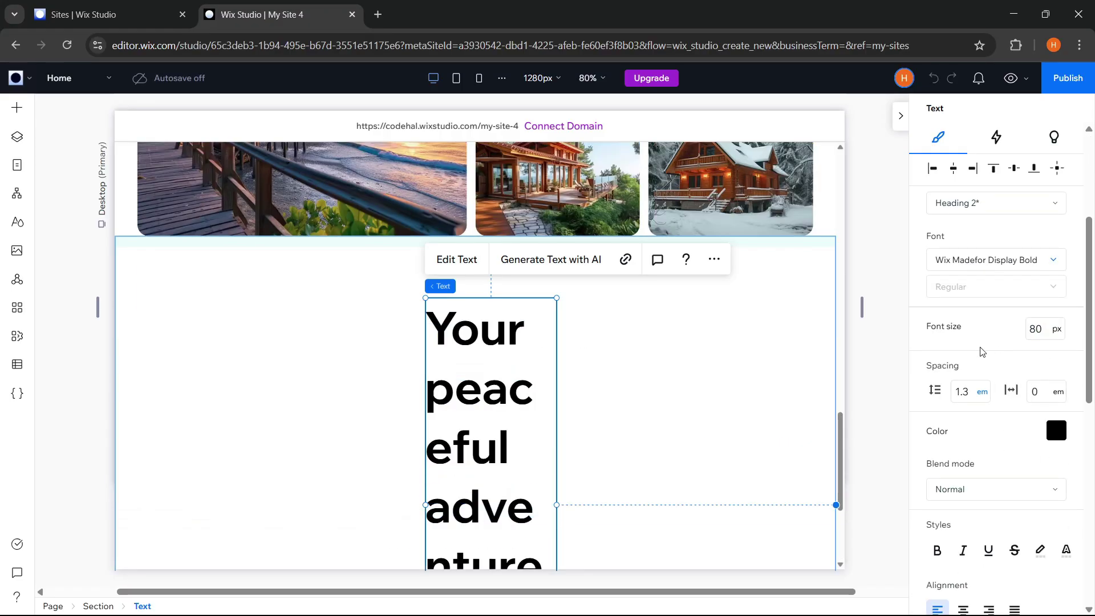
scroll(982, 353, down, 3)
click(964, 468)
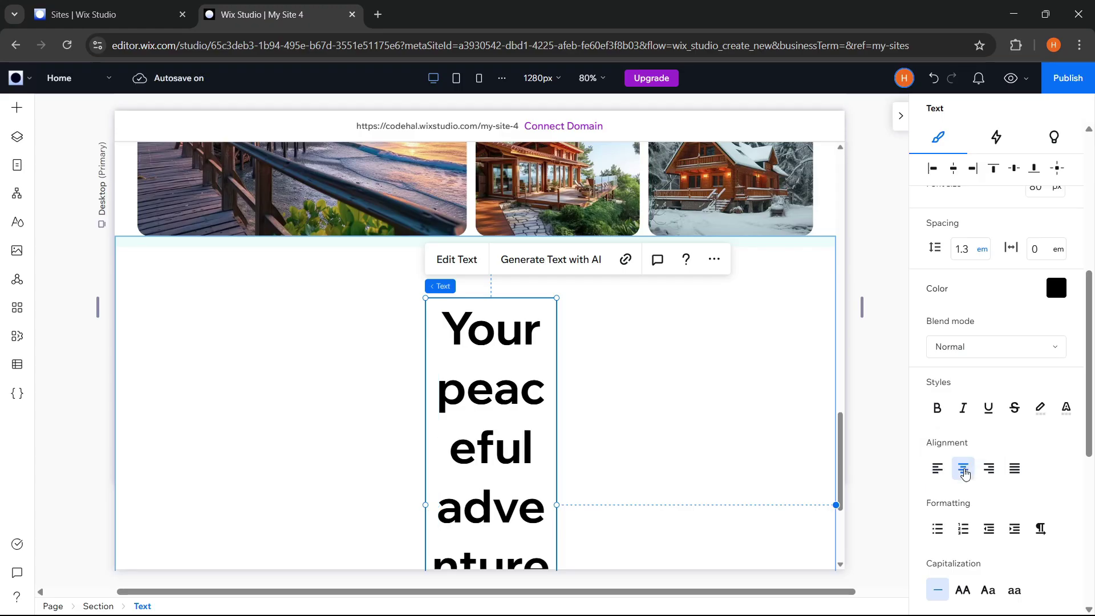
Widen and centre the heading box, and set its line spacing to 1 em.
drag(551, 510, 800, 505)
drag(428, 410, 284, 439)
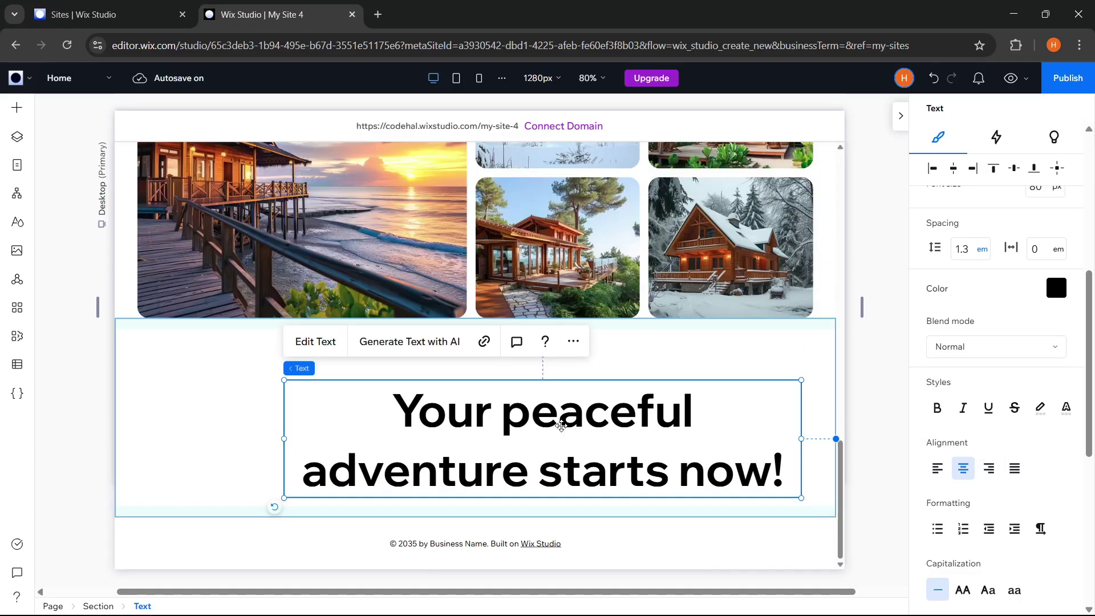
drag(559, 423, 491, 402)
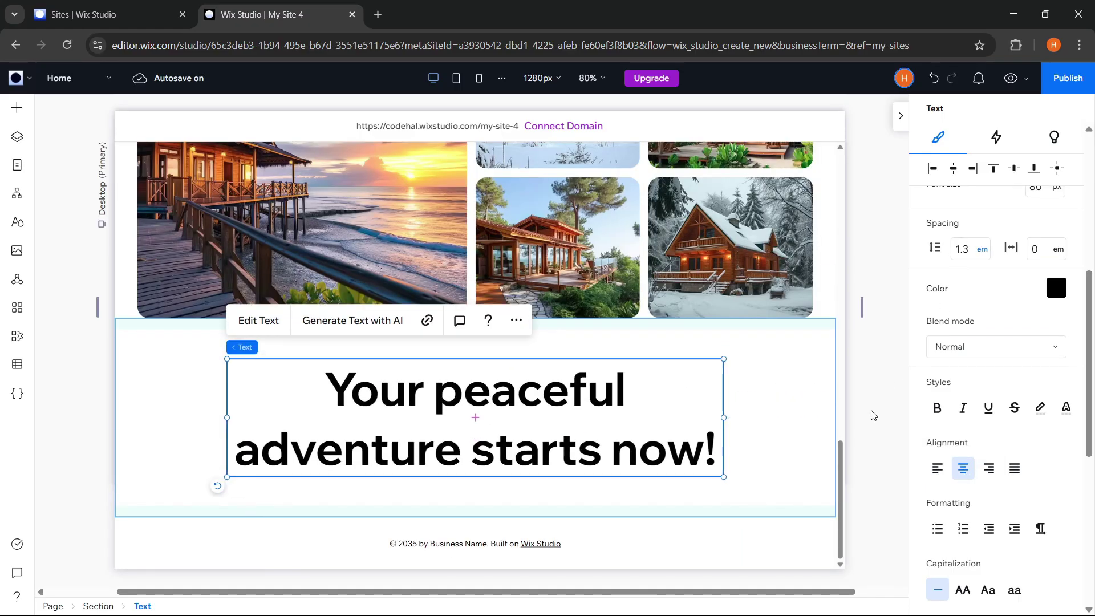
click(969, 251)
text(1)
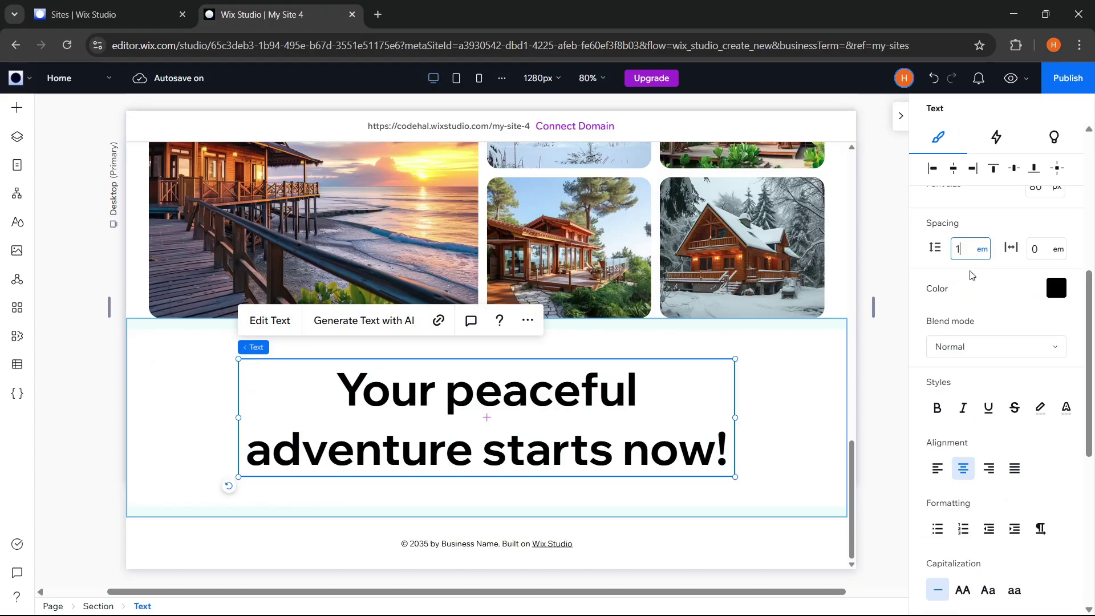
key(Return)
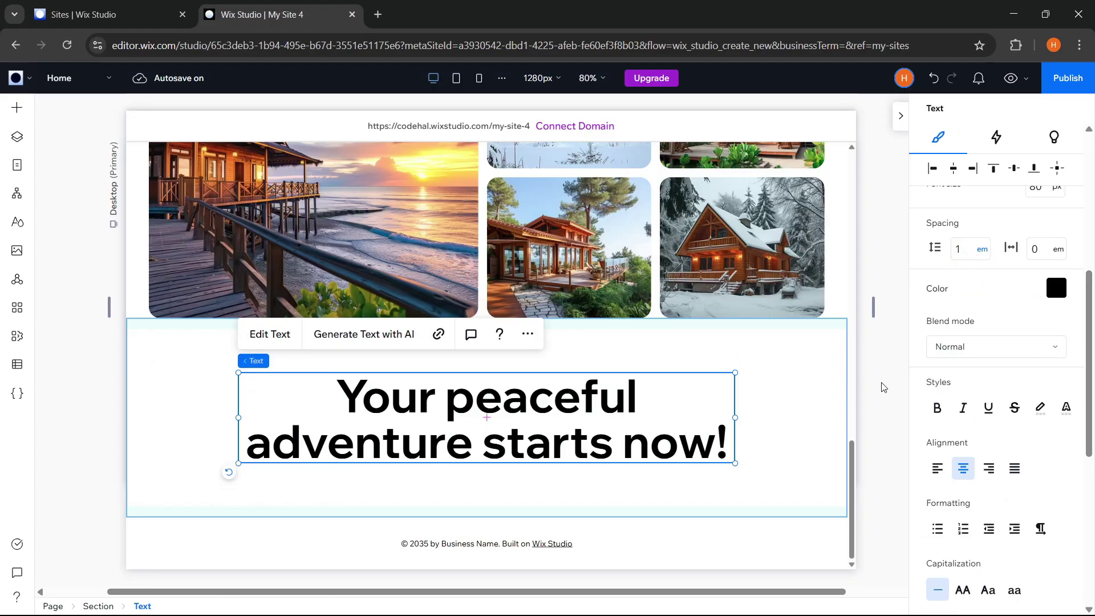
Add a section below the heading with a video box playing the forest cabin video2.mp4.
click(880, 414)
click(739, 466)
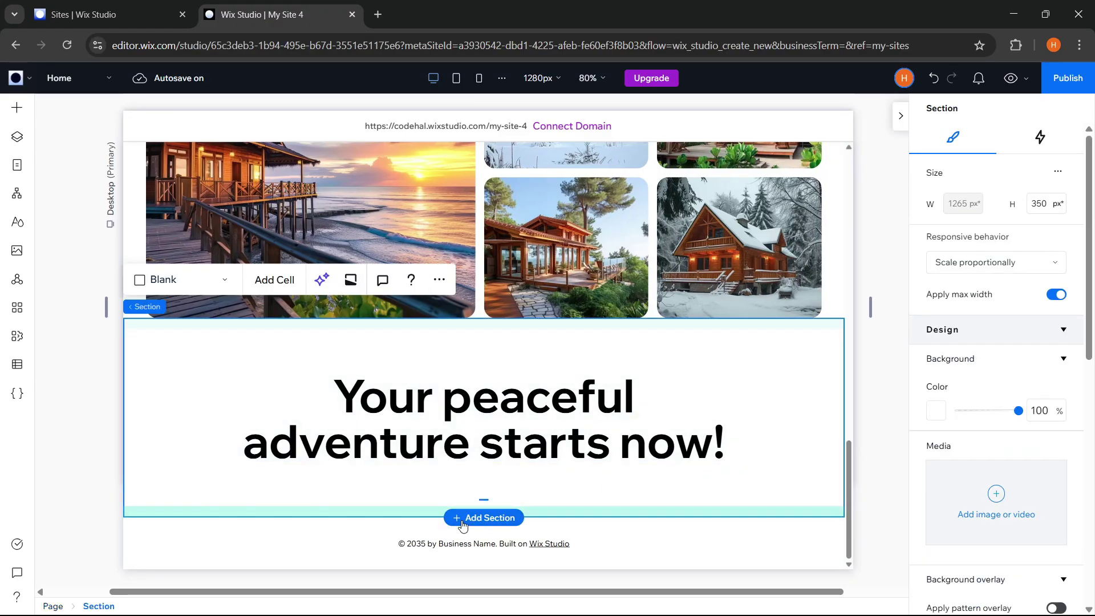
click(462, 517)
click(585, 393)
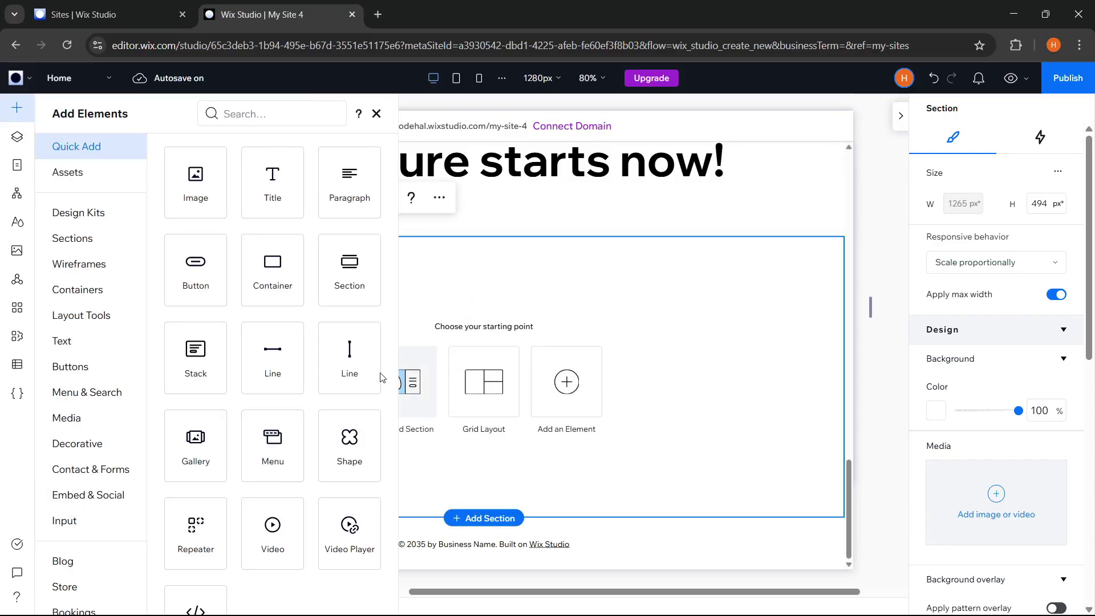
scroll(343, 399, down, 2)
click(273, 469)
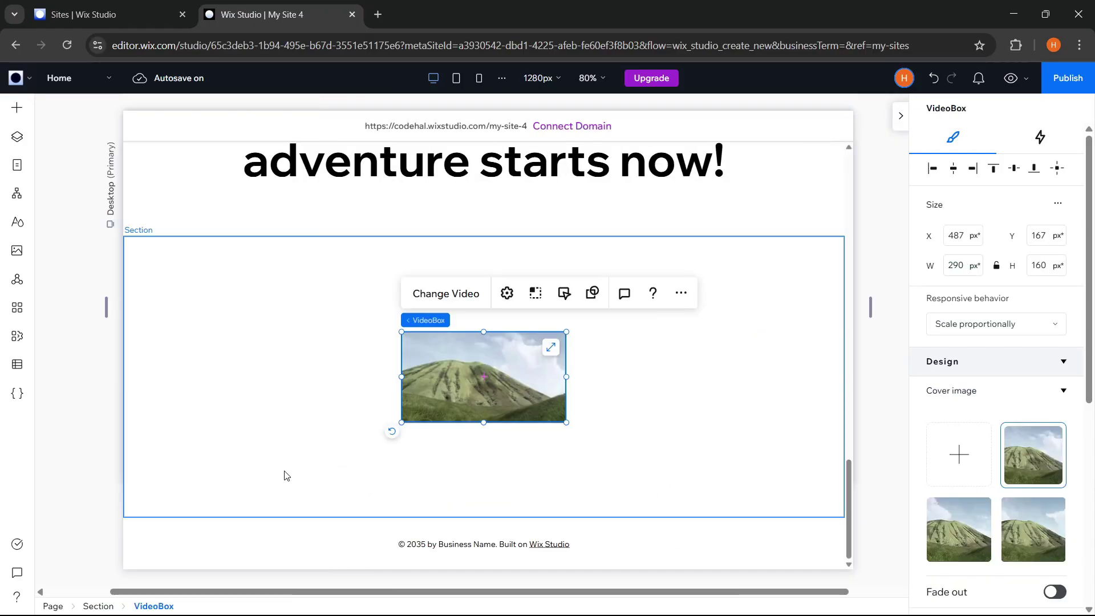
click(446, 293)
click(658, 419)
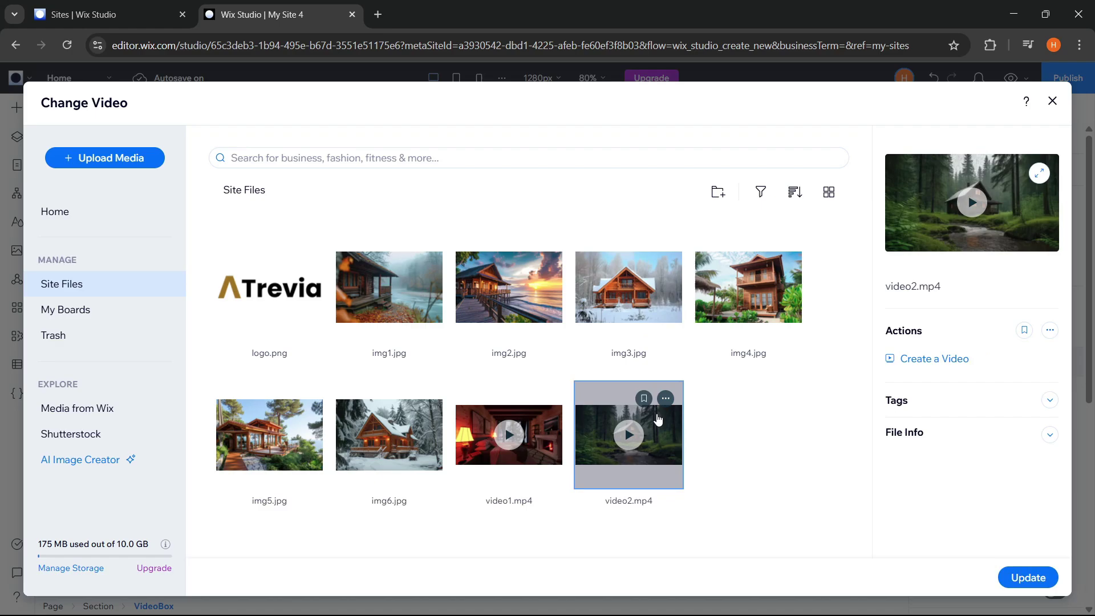
click(1026, 577)
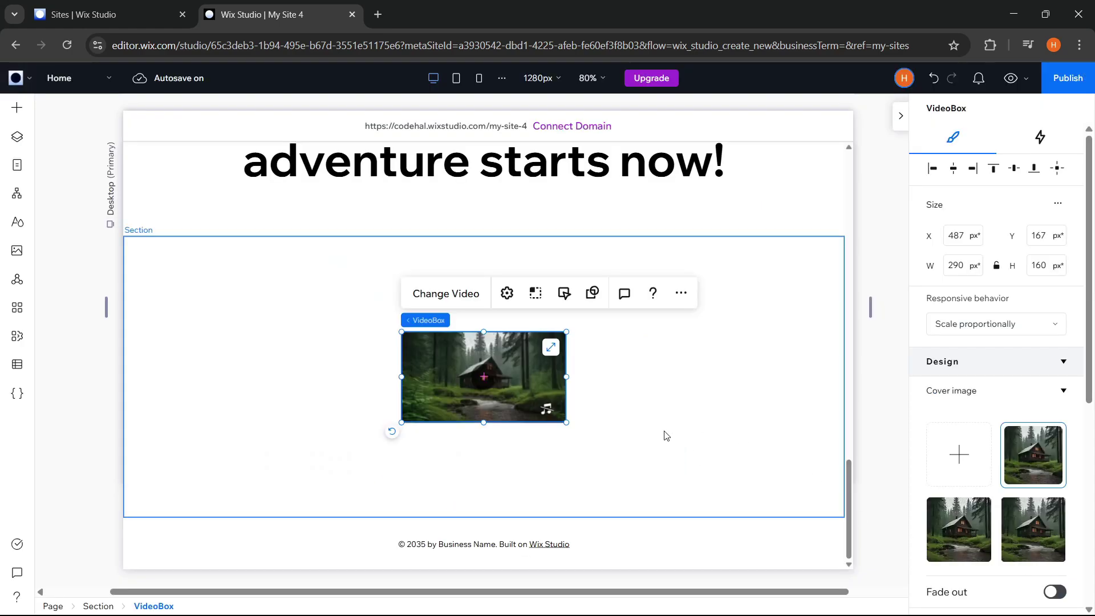
Stretch the forest video to full section width and turn off its sound.
click(551, 348)
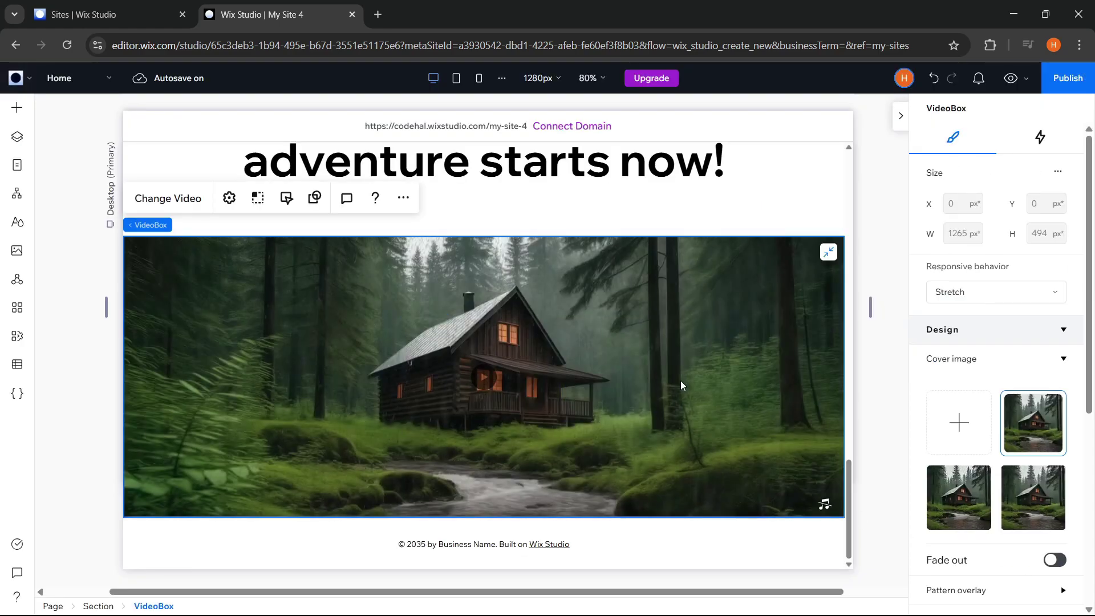
click(287, 199)
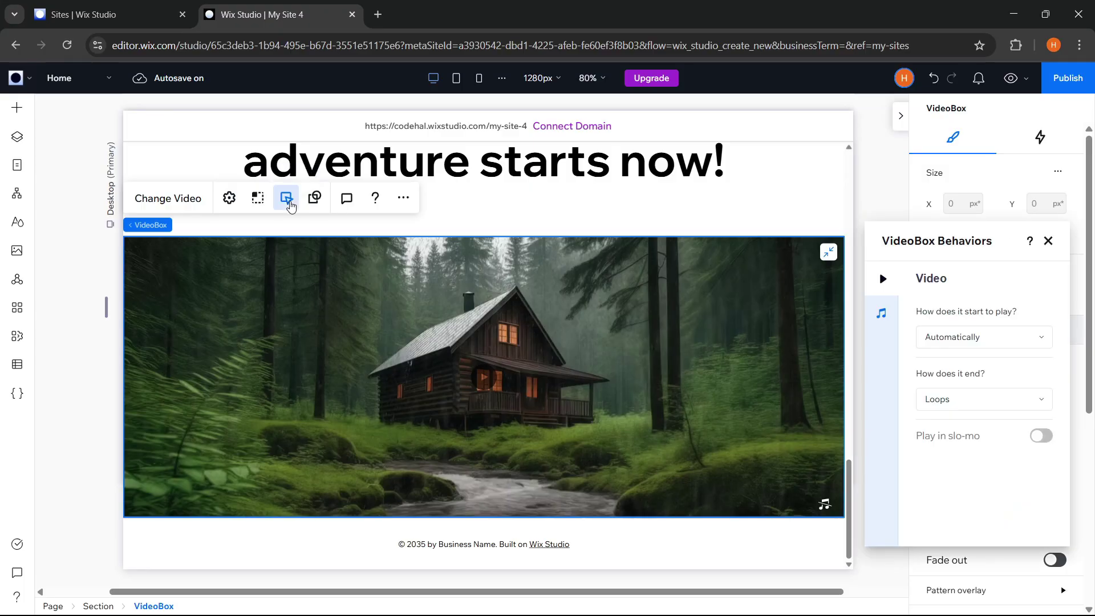
drag(991, 246, 836, 257)
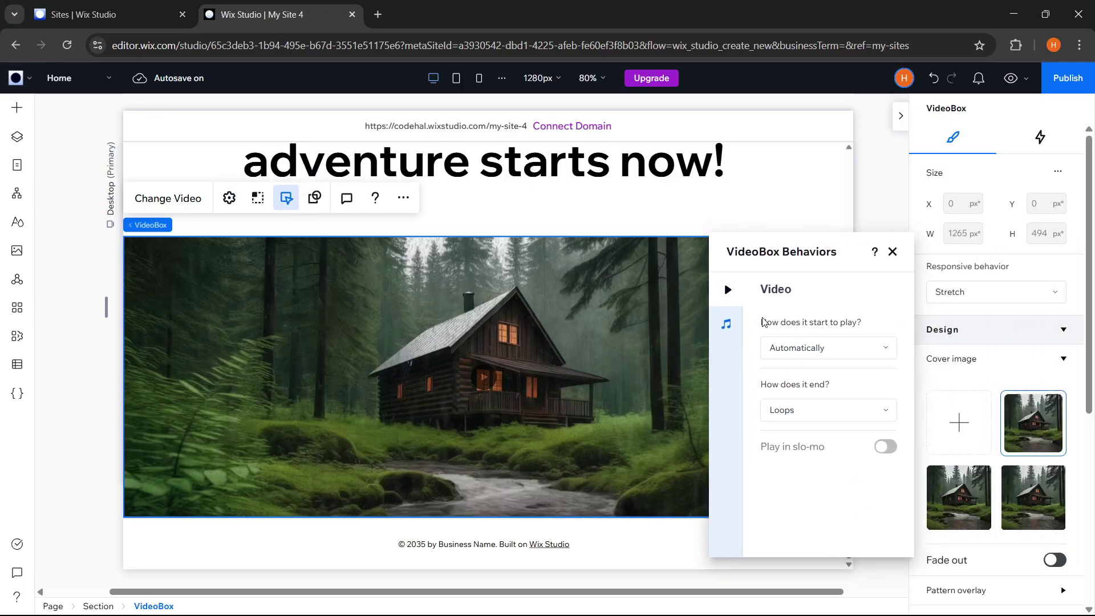
click(726, 324)
click(885, 323)
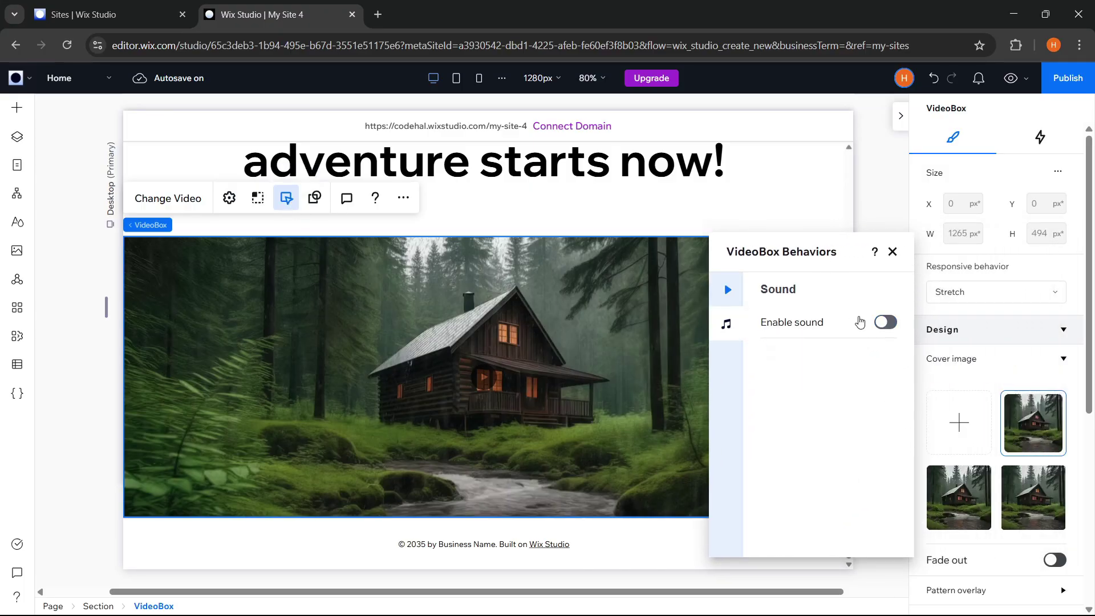
click(727, 290)
click(893, 251)
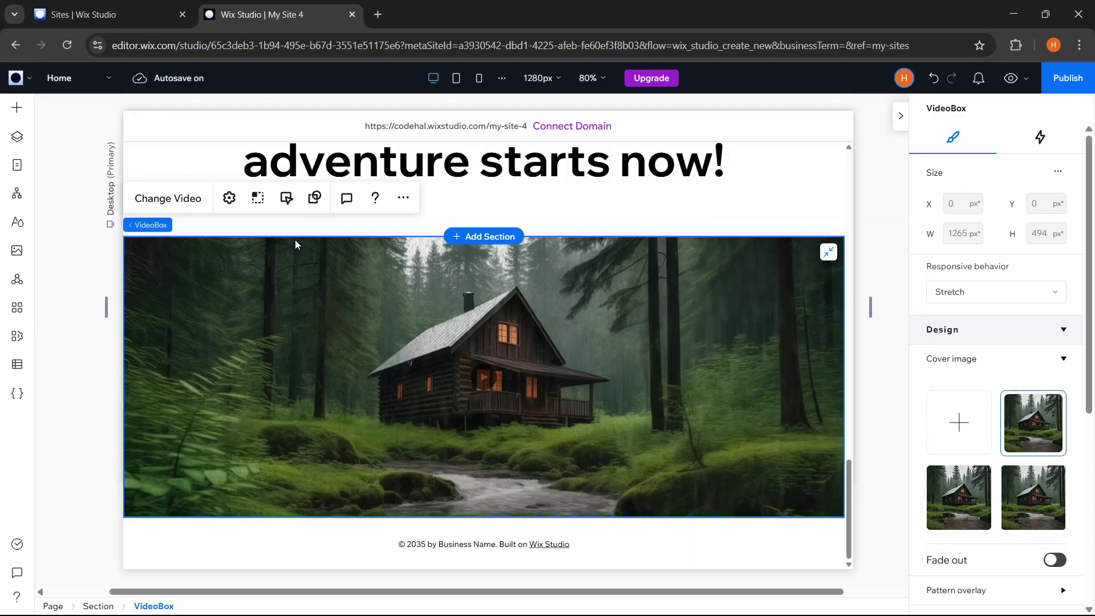
Apply the wave shape mask to give the video a wavy top edge.
click(314, 200)
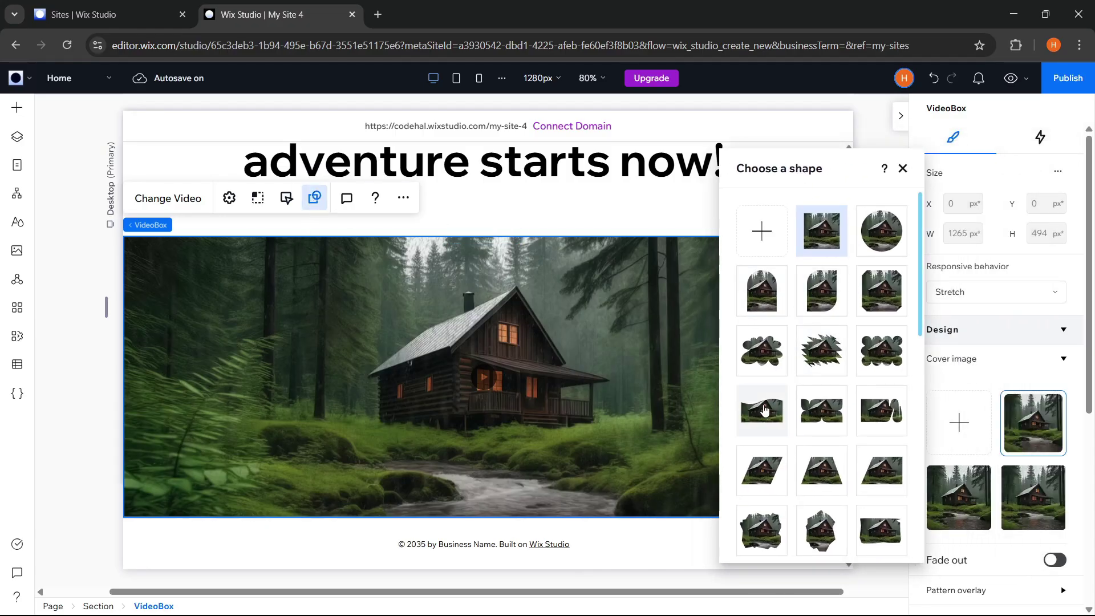
click(768, 413)
click(903, 170)
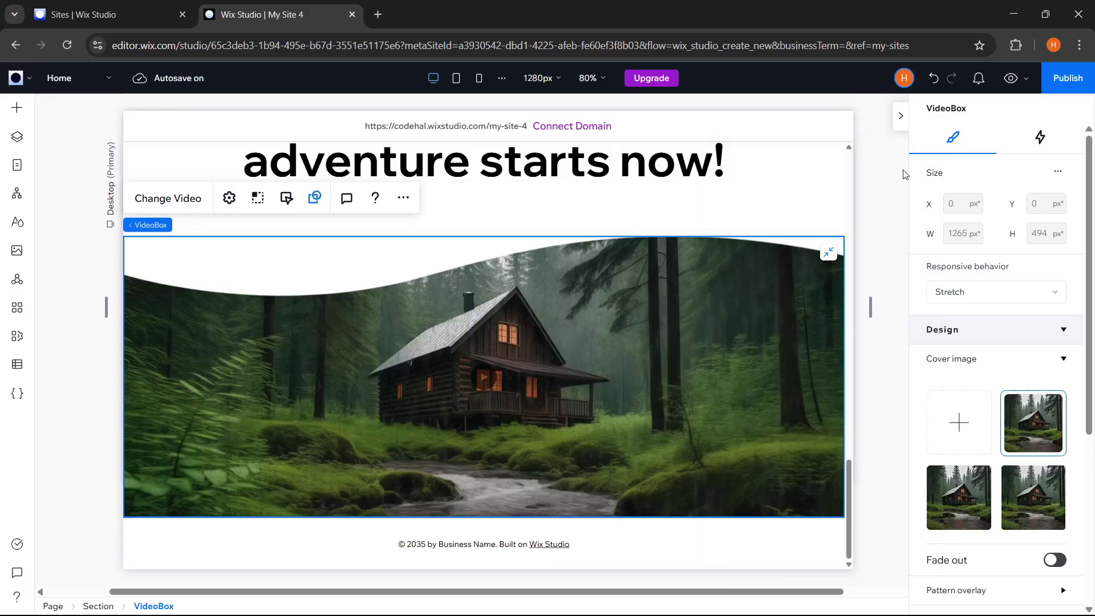
click(878, 226)
Set the forest video section's responsive behavior to Fixed height.
click(762, 334)
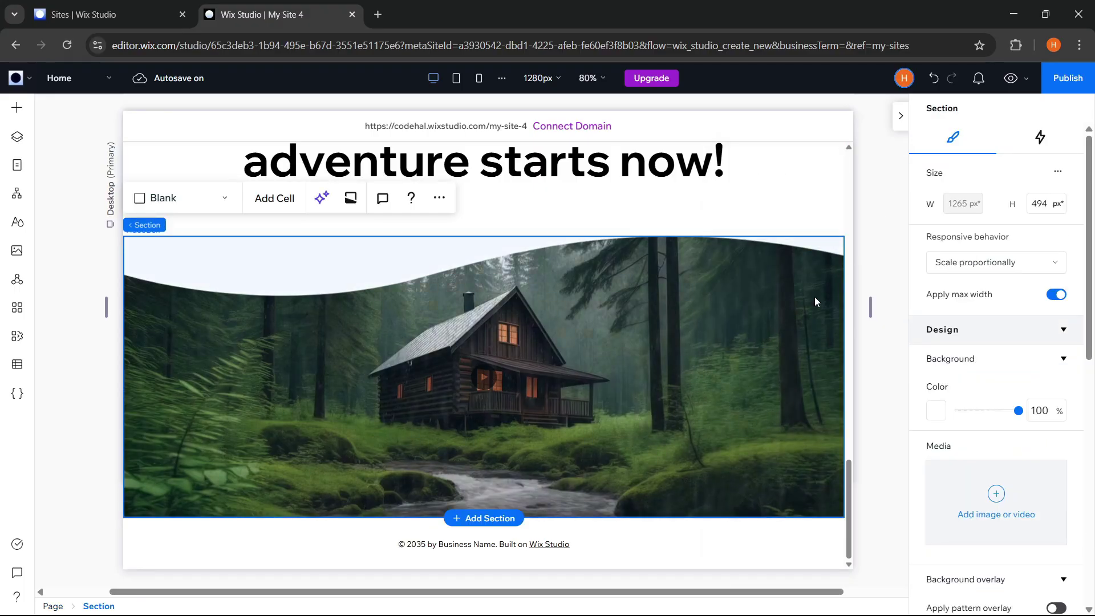
click(950, 268)
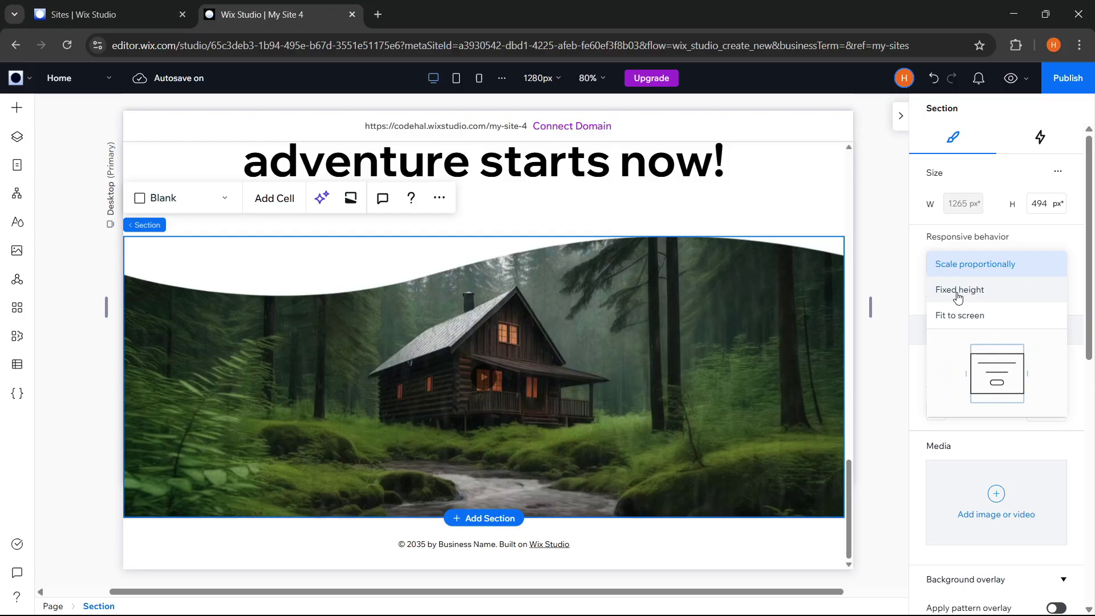
click(924, 291)
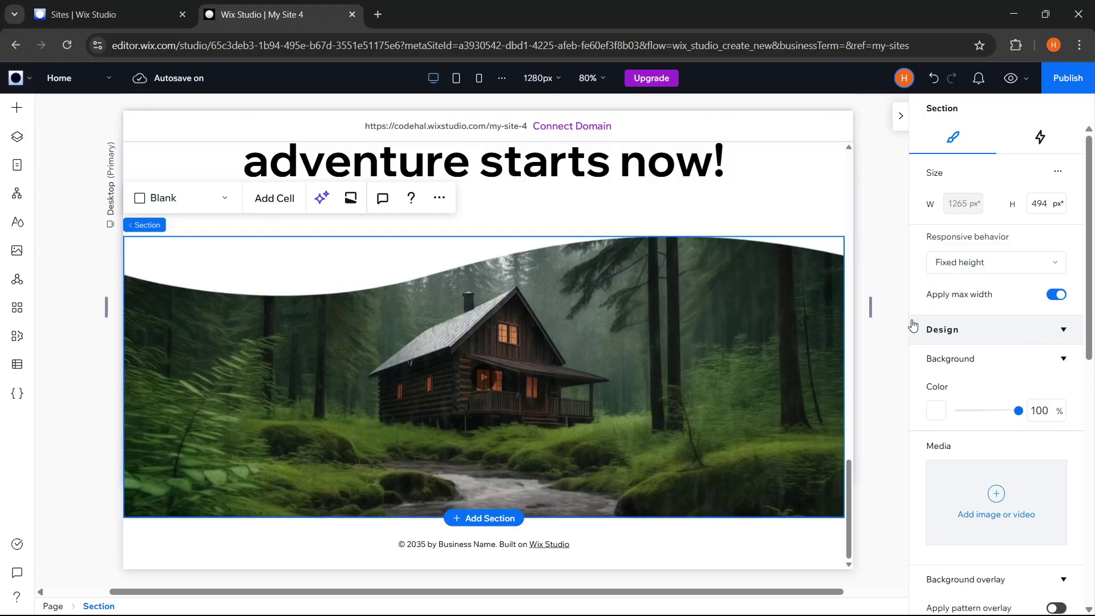
click(892, 347)
click(644, 408)
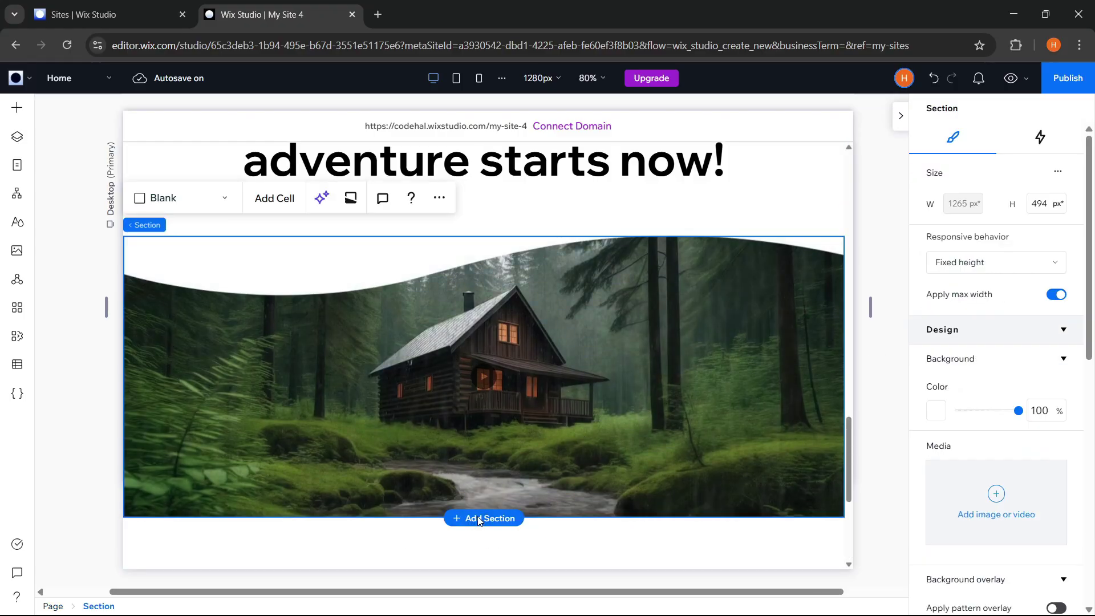
Add a 360 px section below the forest video and insert logo.png into it.
click(479, 519)
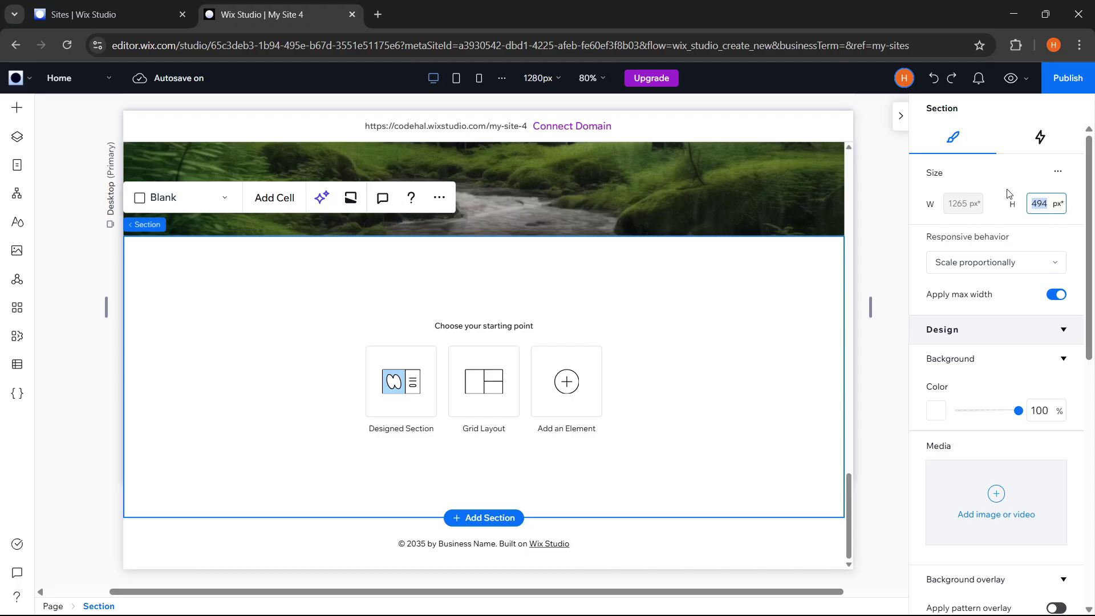
text(360)
key(Return)
scroll(1007, 407, down, 5)
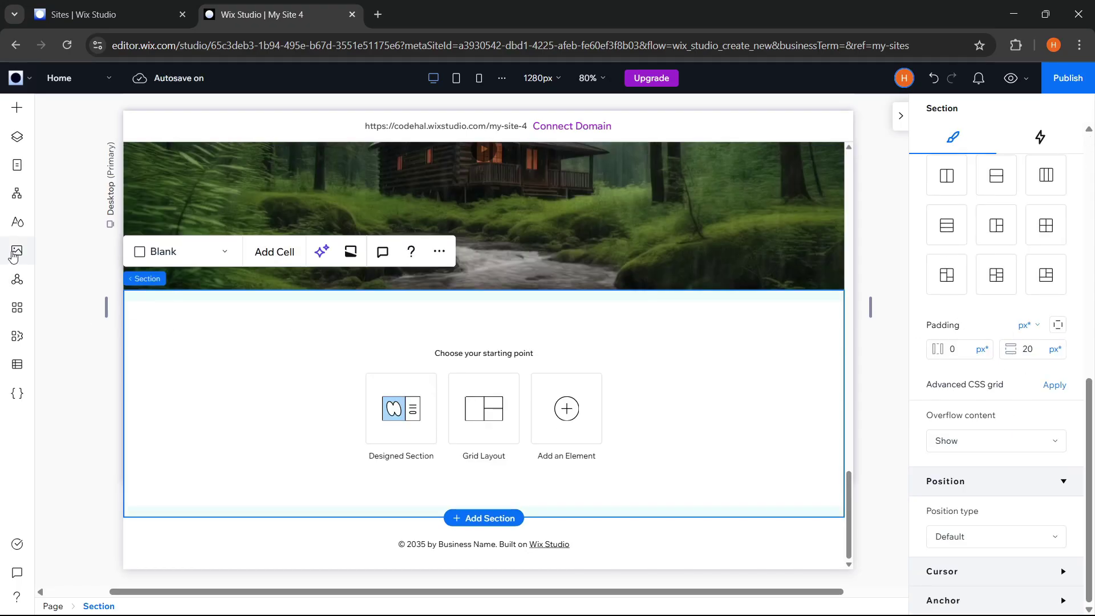
click(16, 250)
click(237, 293)
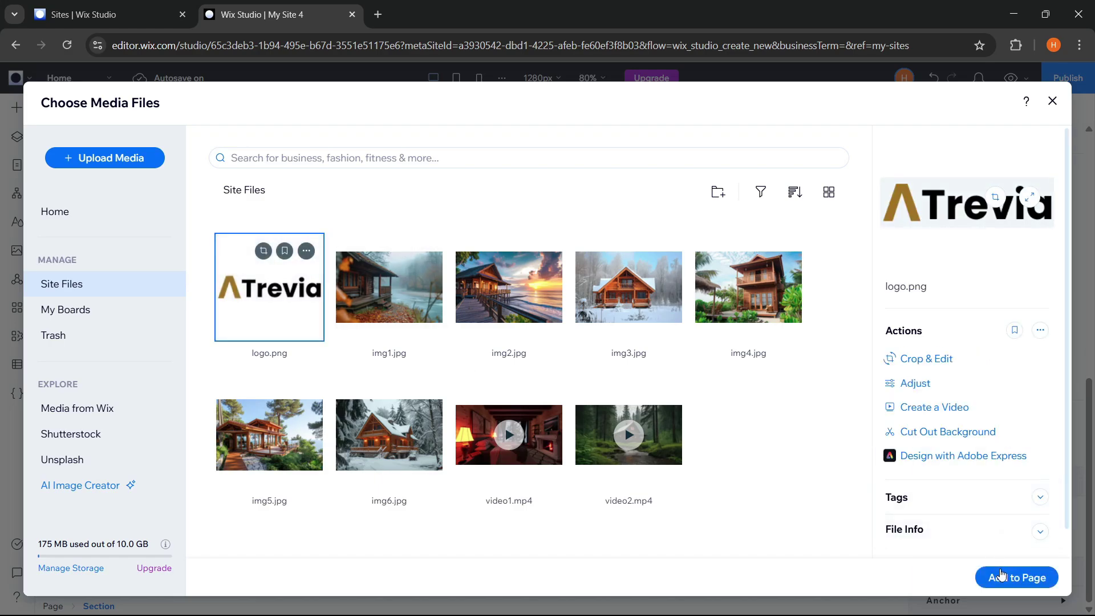
click(993, 578)
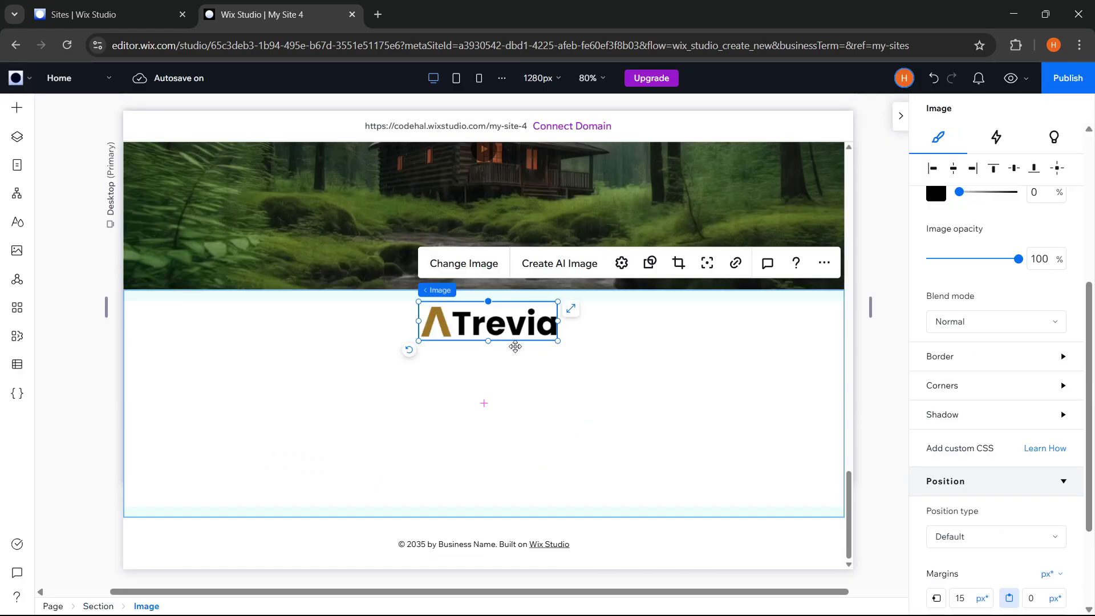
Centre the Trevia logo horizontally and set its responsive behaviour to Fixed.
drag(502, 328, 514, 354)
scroll(1030, 361, up, 5)
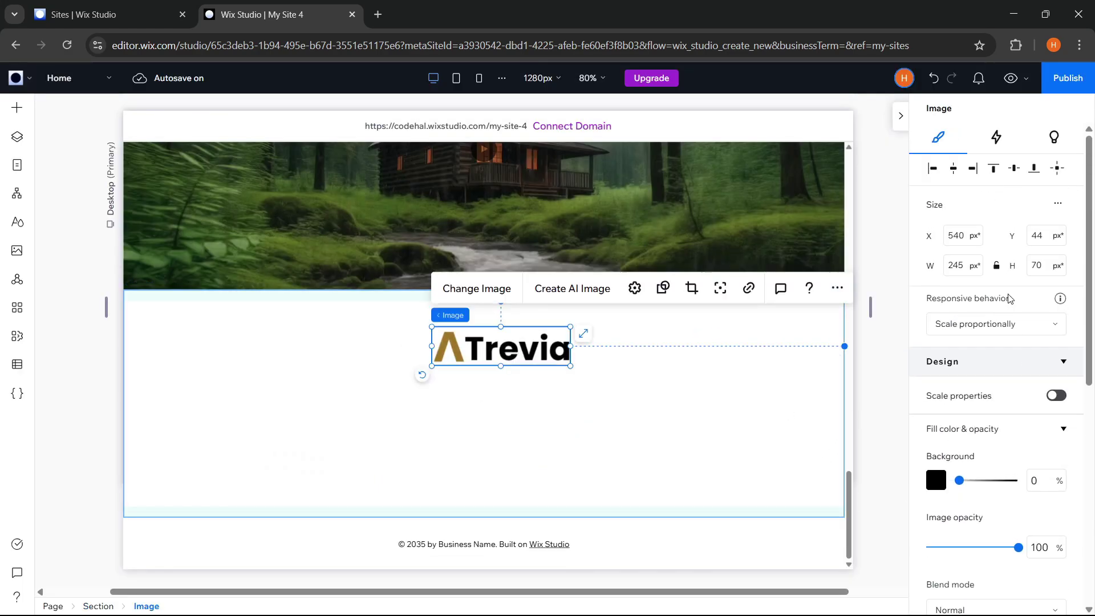
click(953, 168)
click(997, 330)
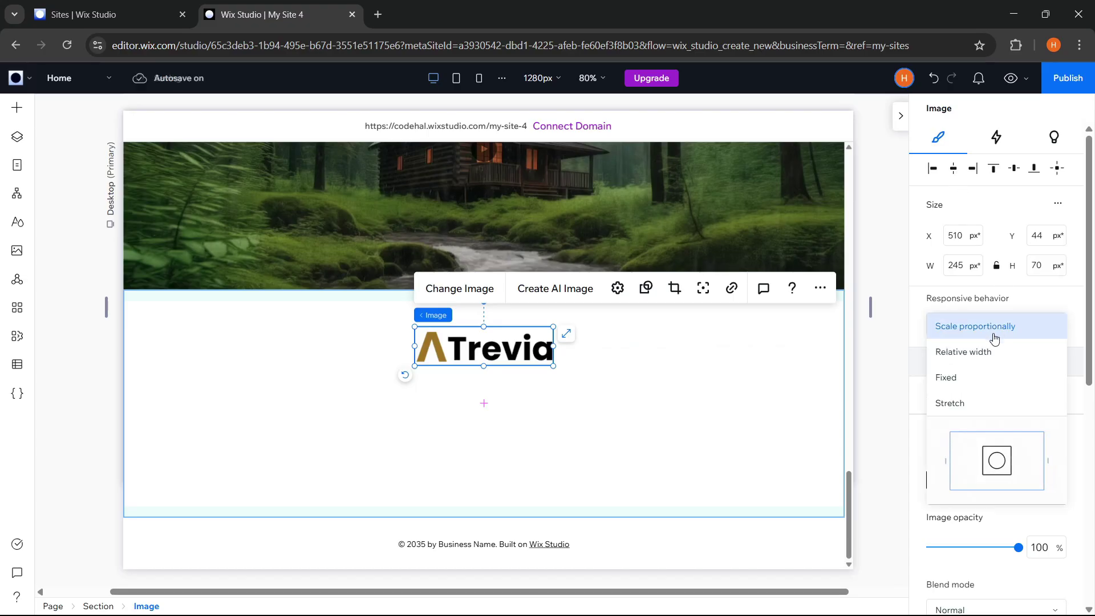
click(981, 377)
click(746, 394)
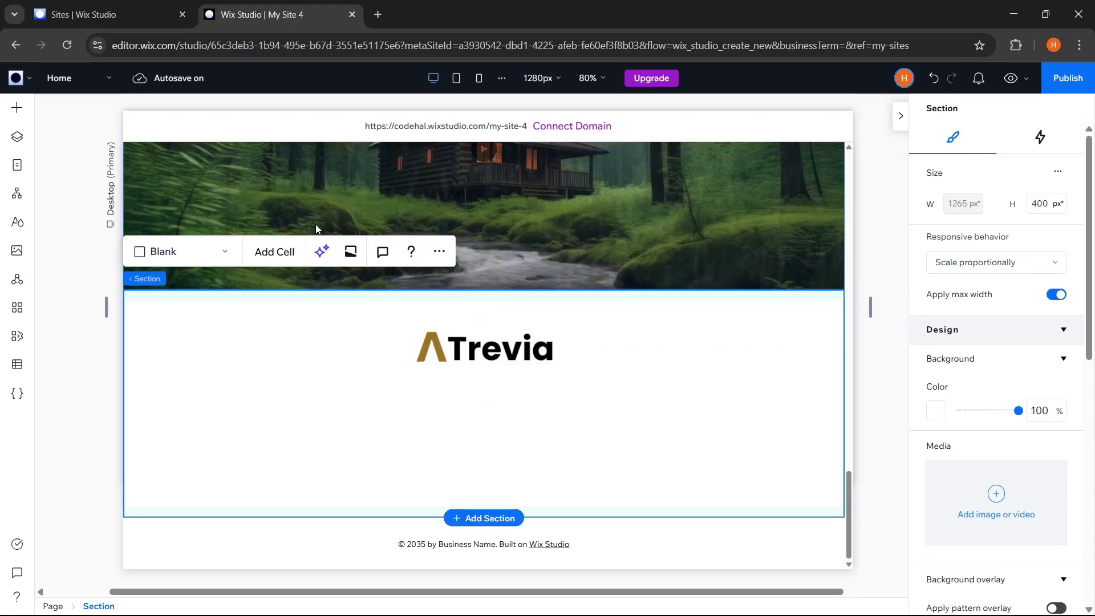
Add a 'Don't Wait - Stay Now!' title below the logo, widened, wrapping and centre-aligned.
click(17, 108)
drag(264, 196, 682, 404)
double_click(489, 406)
text(Don't Wait - Stay Now!)
drag(591, 391, 522, 384)
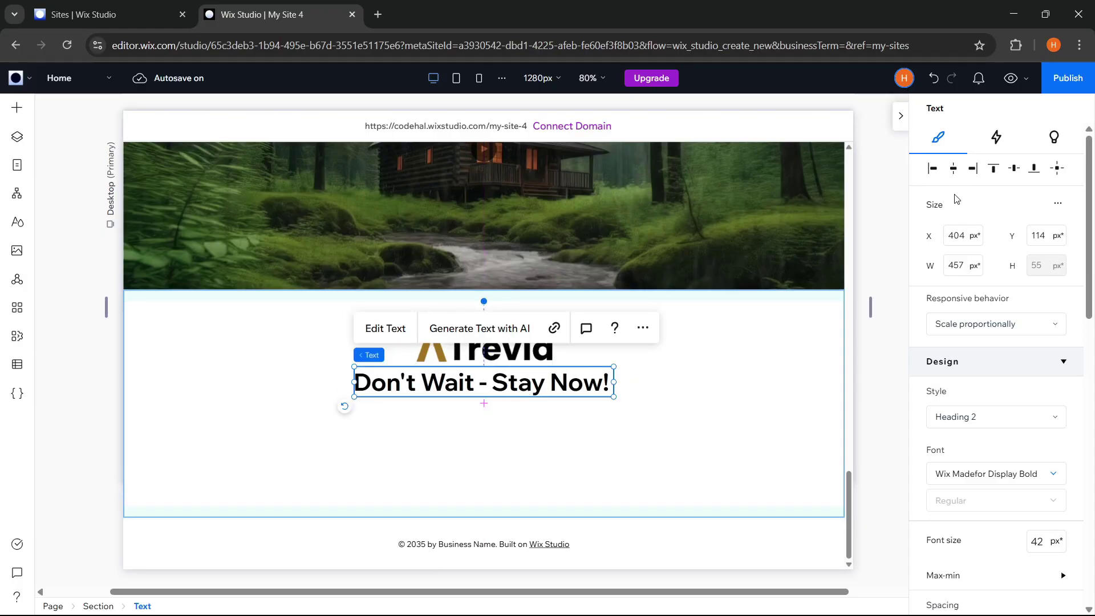
click(938, 324)
click(977, 388)
scroll(1041, 413, down, 5)
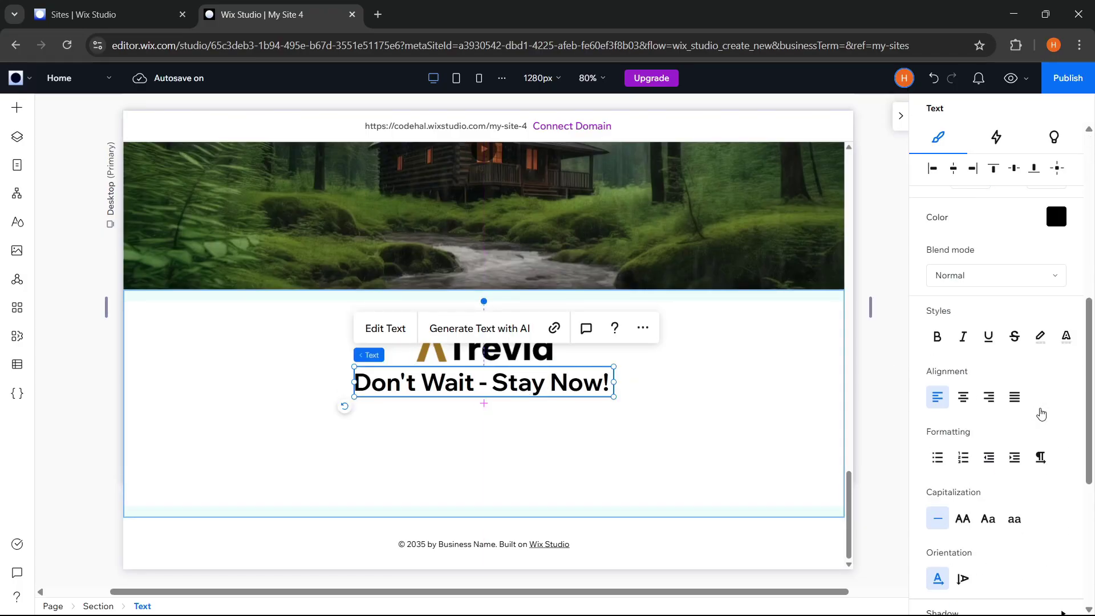
click(965, 397)
click(746, 396)
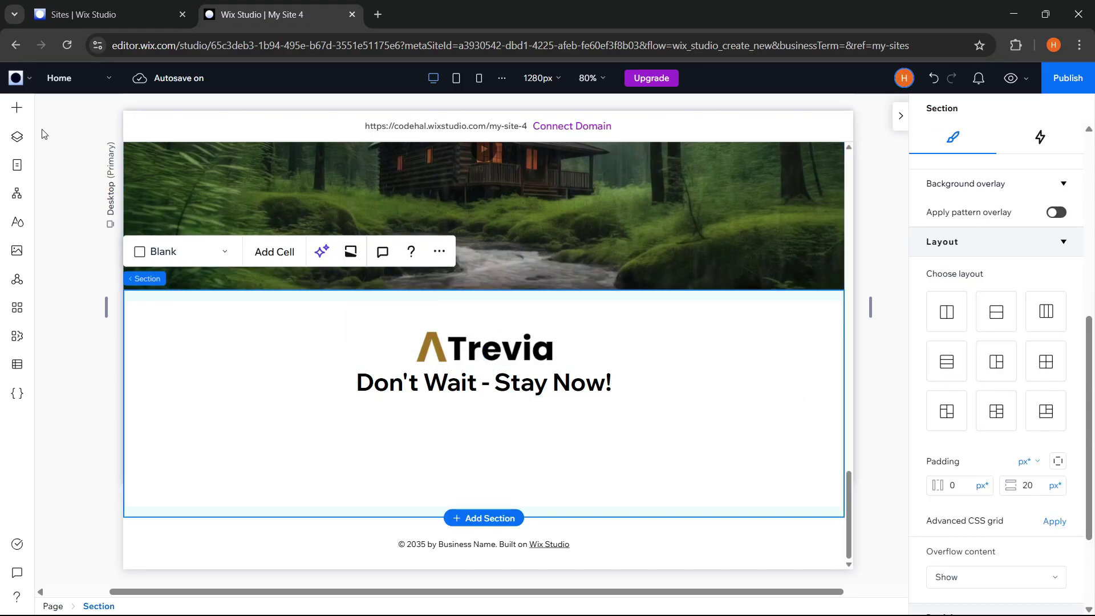
Add the pasted cabin description paragraph, centred horizontally, wrapping and centre-aligned.
click(17, 107)
drag(348, 197, 695, 423)
double_click(493, 432)
text(Find peace in the heart of nature, unwind in our cozy wooden cabins, and create memories that will last a lifetime. Your perfect escape starts here.)
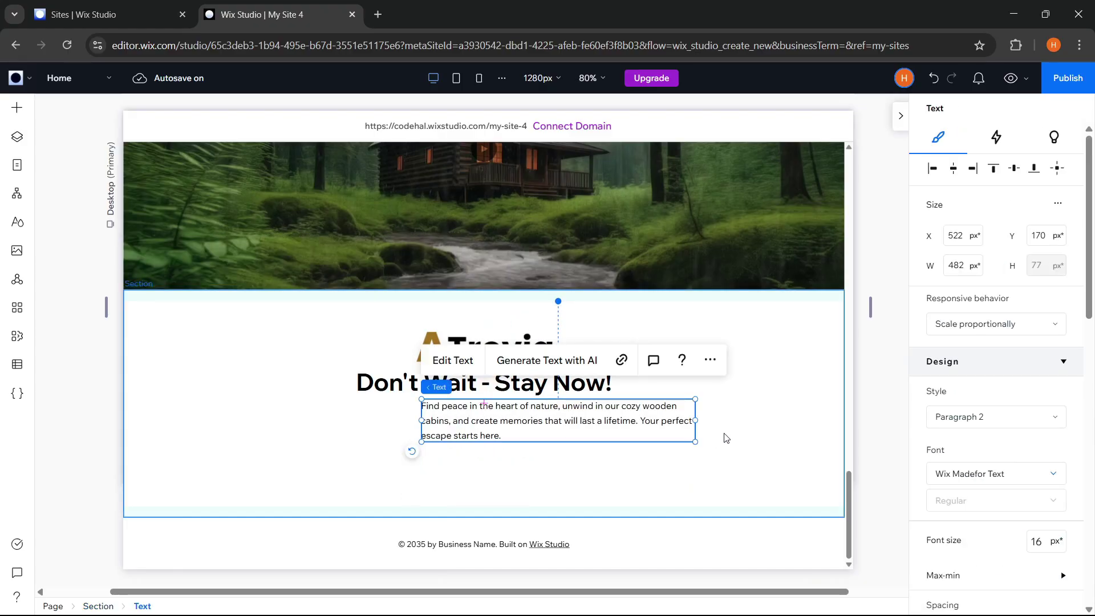
click(954, 172)
click(977, 323)
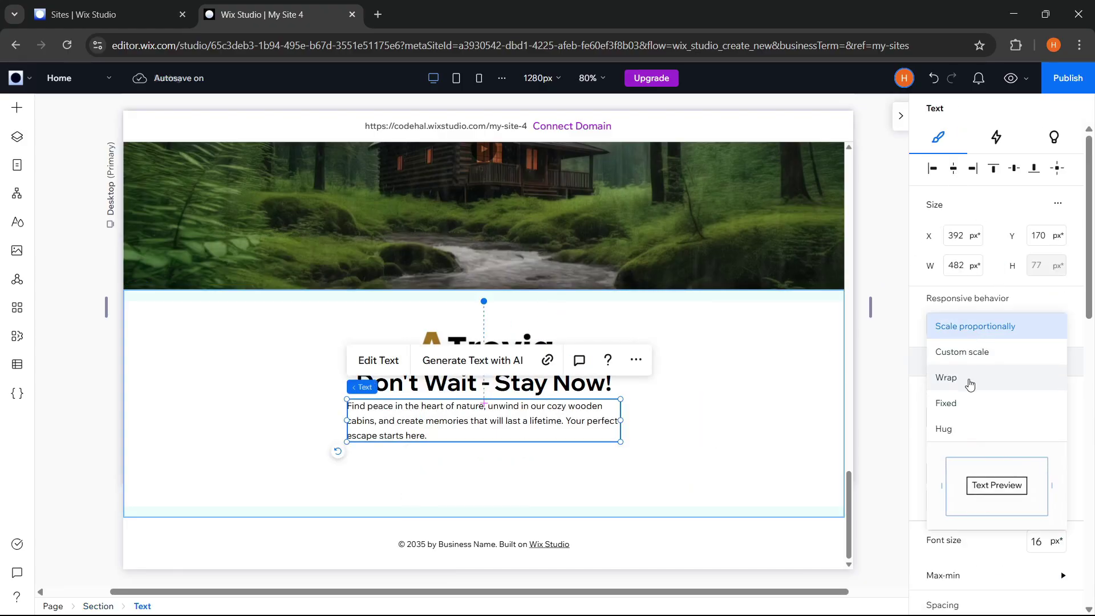
click(950, 379)
scroll(971, 384, down, 9)
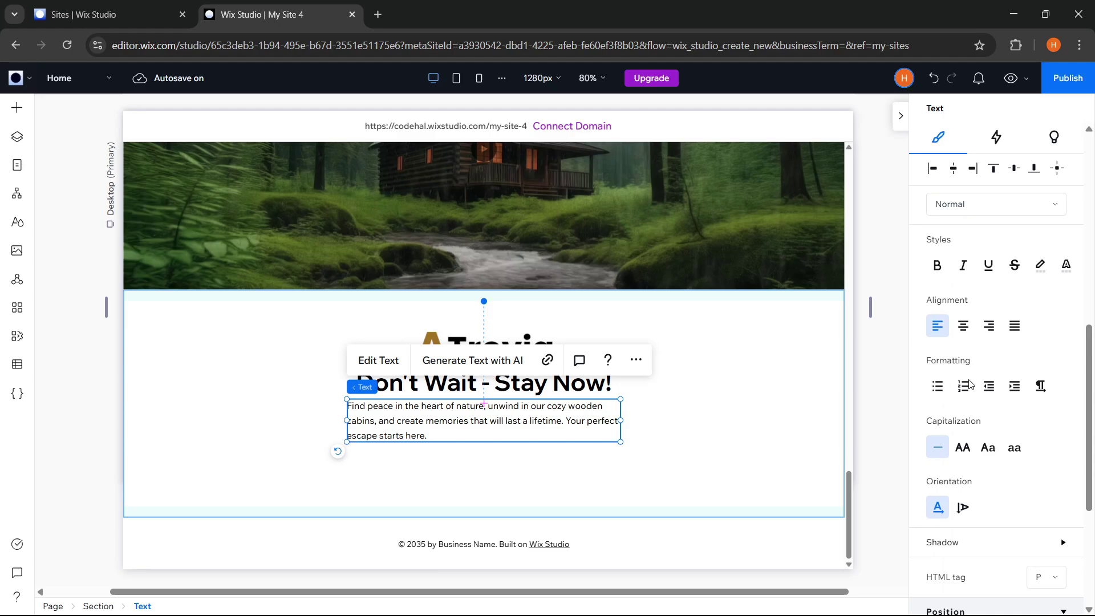
click(964, 333)
Copy the header's Contact Us button and paste it into the bottom section.
click(766, 399)
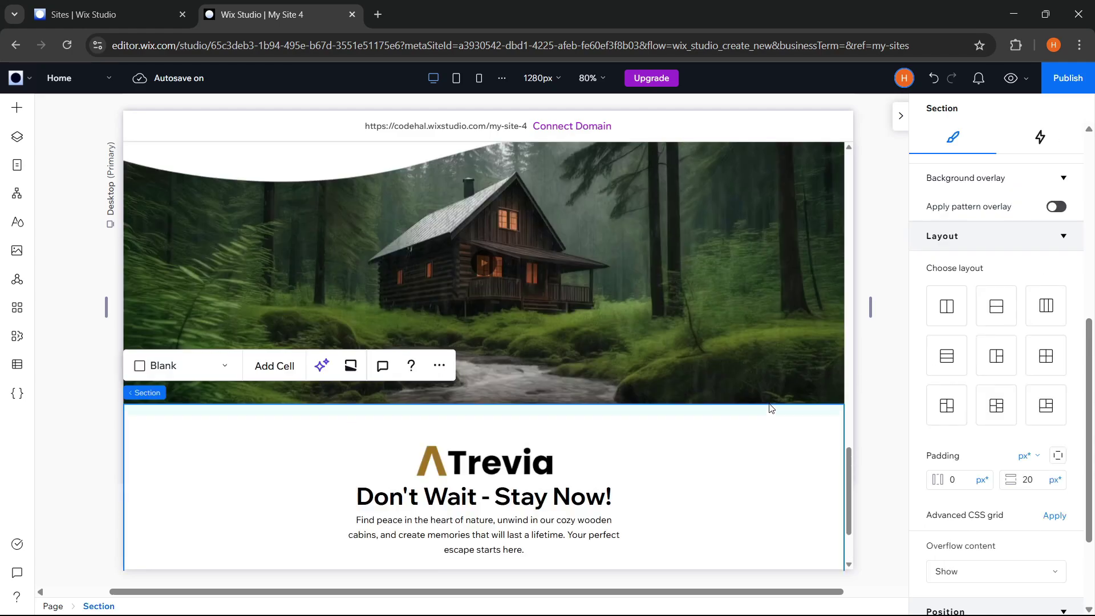
scroll(772, 407, down, 5)
scroll(772, 408, up, 5)
click(770, 166)
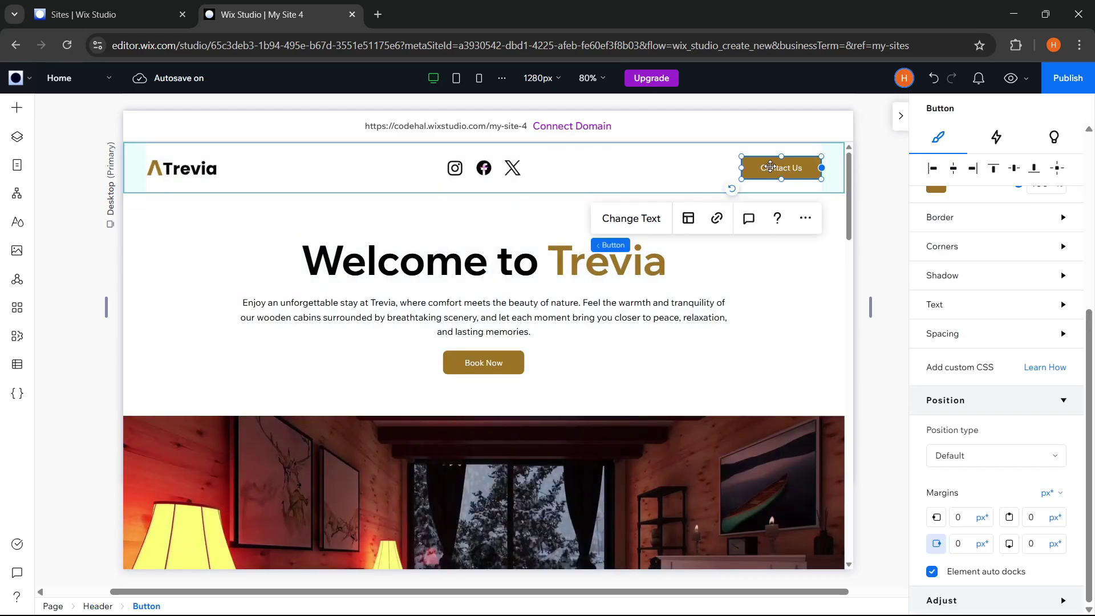
scroll(807, 357, down, 10)
click(650, 460)
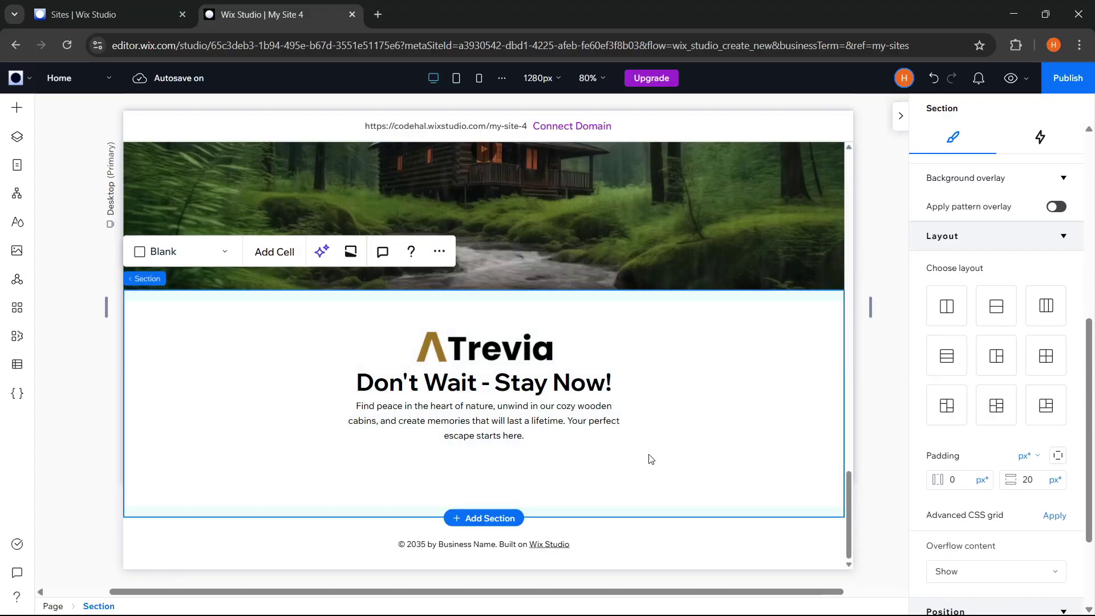
key(ctrl+v)
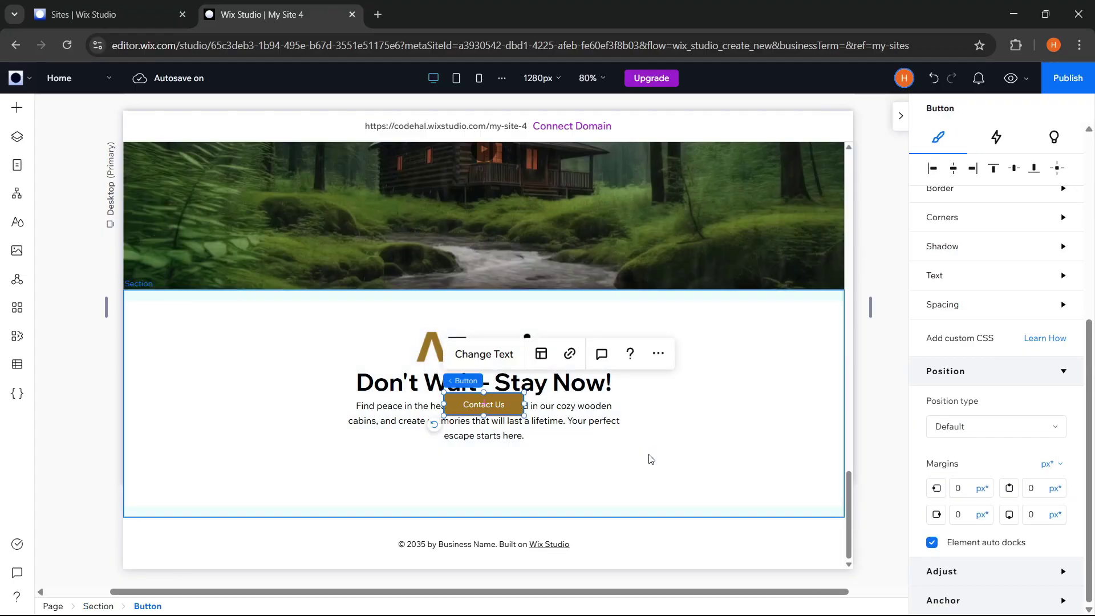
click(780, 316)
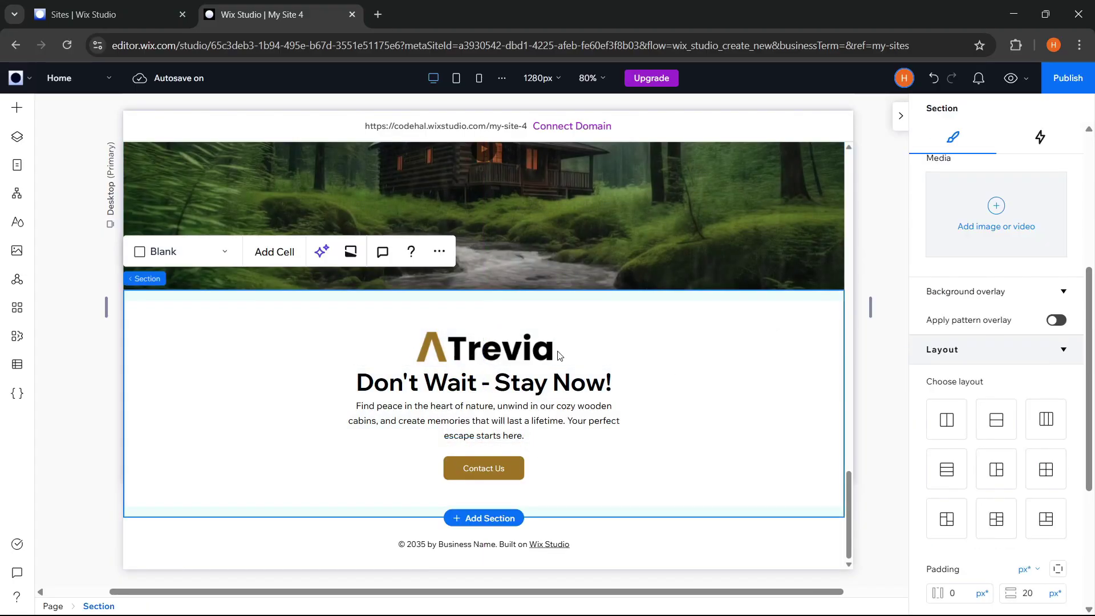
Select the logo, heading, paragraph and Contact Us button together and group them into a stack.
click(511, 344)
shift+click(508, 382)
shift+click(508, 411)
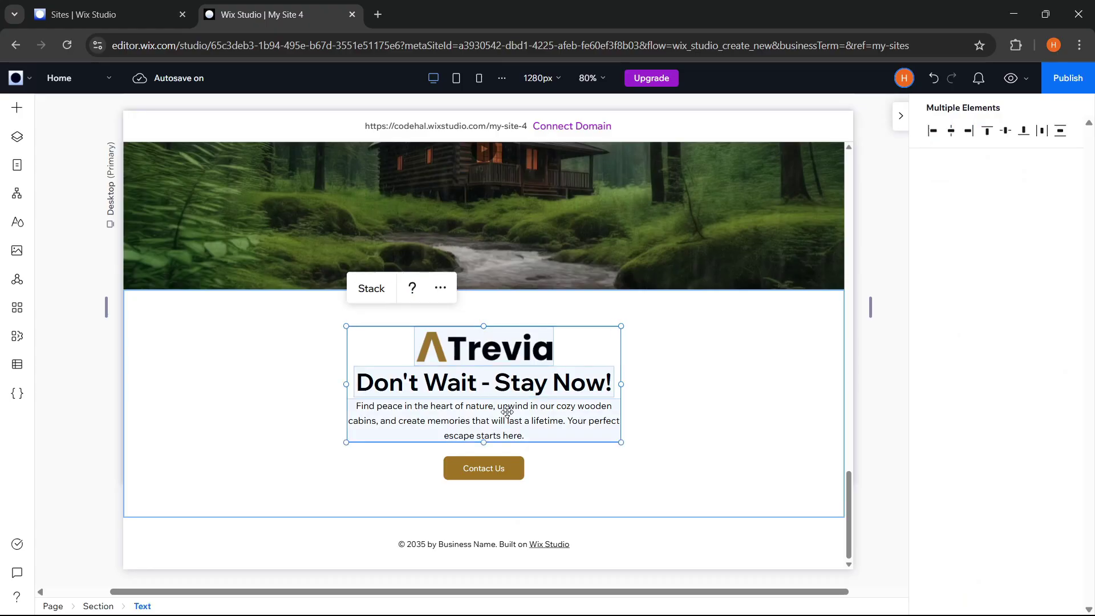
shift+click(499, 471)
click(376, 298)
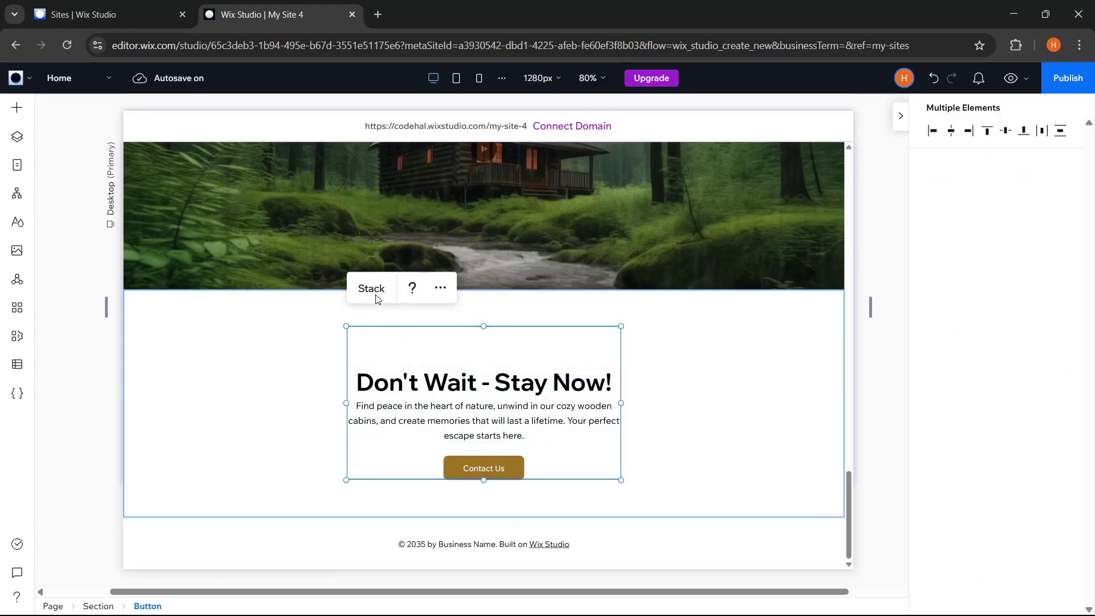
Set the stack's item spacing to 20 px, then try vertical centring and undo it.
scroll(991, 457, down, 5)
click(1035, 306)
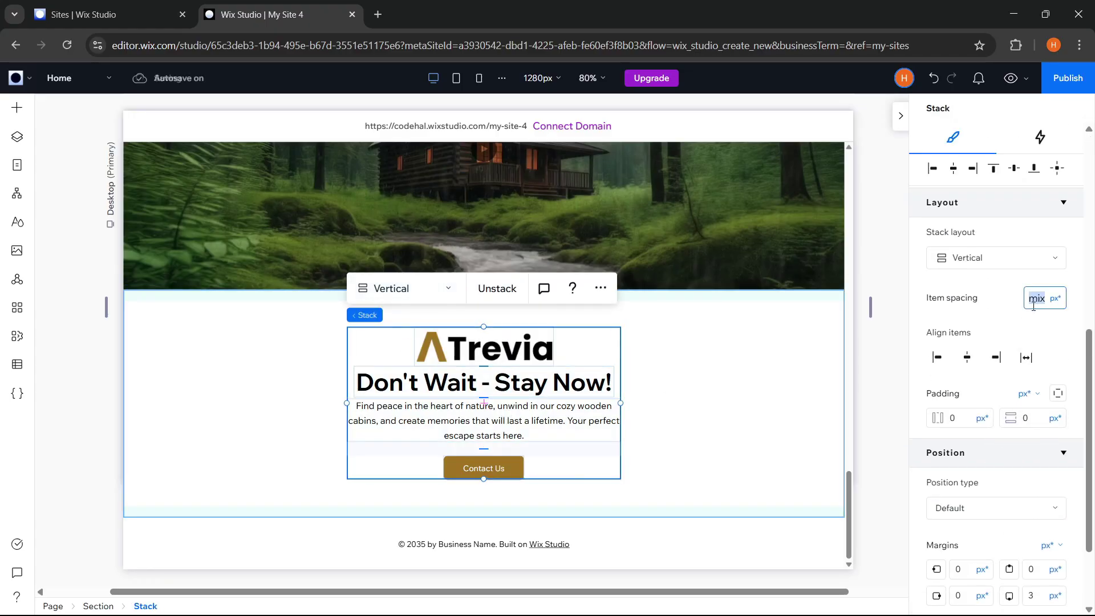
text(20)
key(Return)
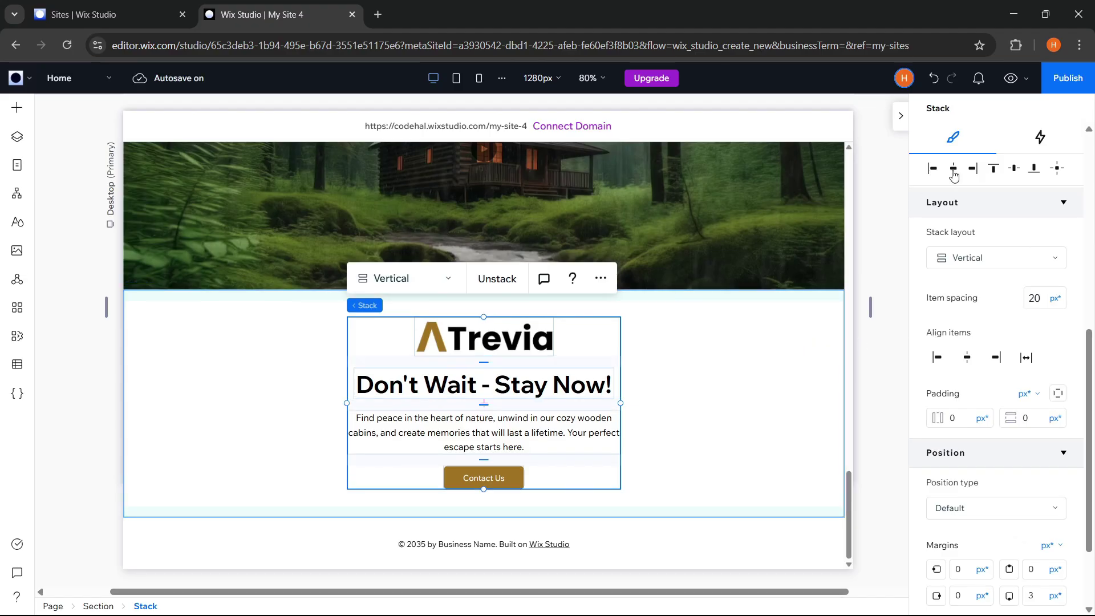
click(1013, 172)
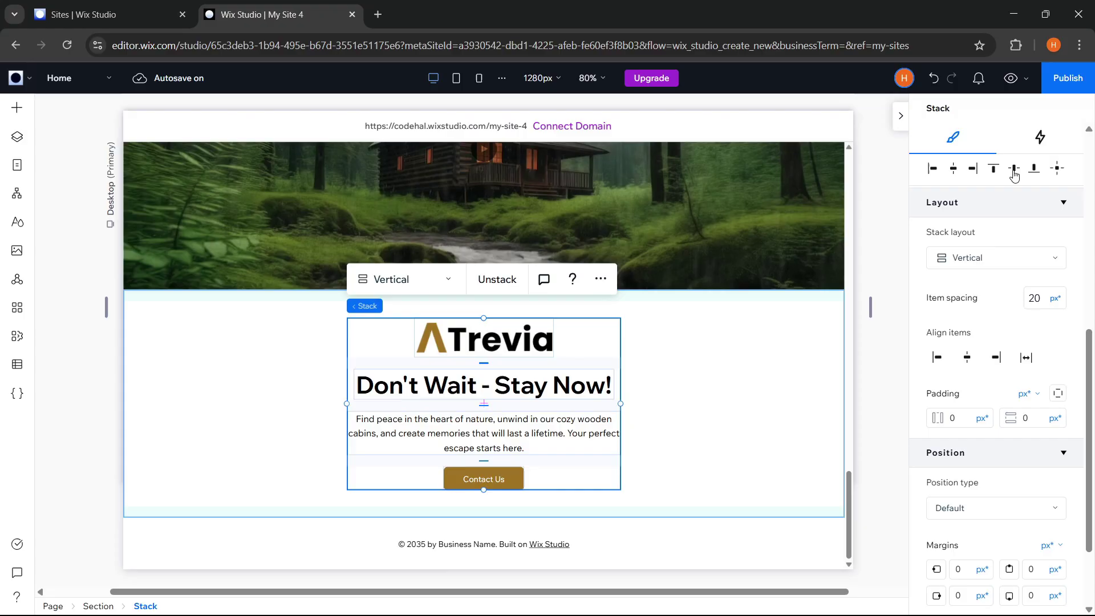
key(ctrl+z)
Give the footer 40 px side padding and change its text to '© 2025 Trevia. All rights reserved.'.
click(705, 547)
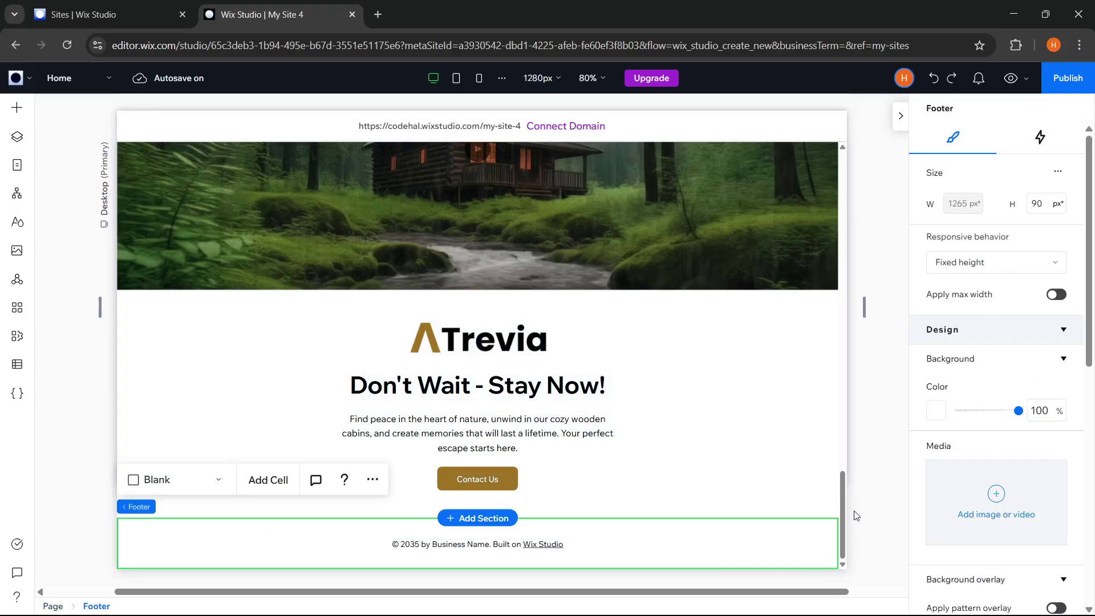
scroll(1024, 489, down, 8)
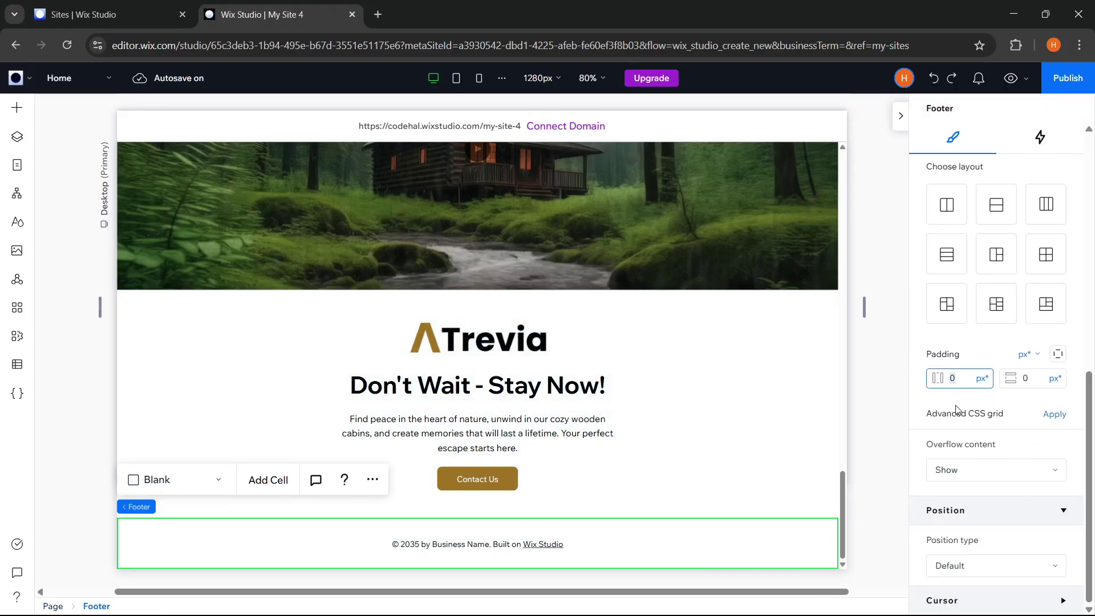
key(Return)
click(570, 547)
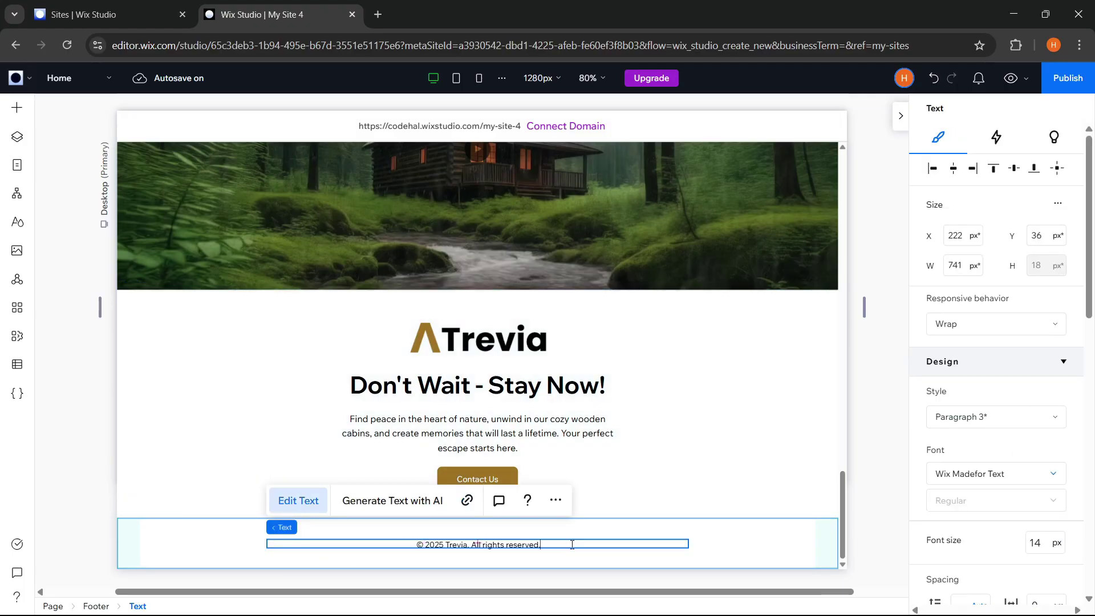
click(935, 170)
Add a social bar at the footer's right, keeping only the Instagram, Facebook and X icons.
click(733, 549)
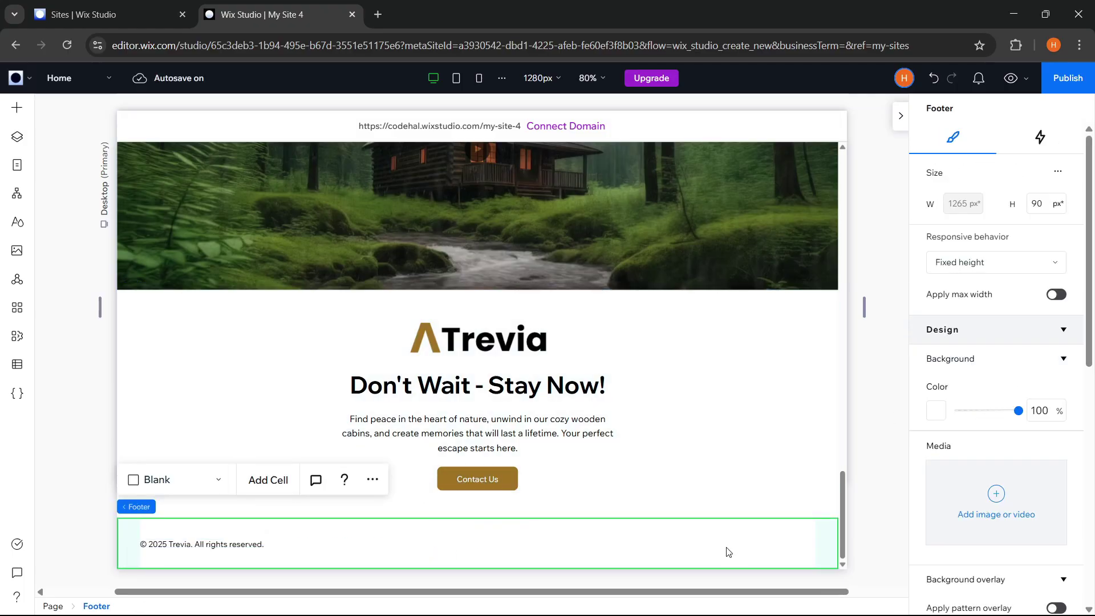
click(17, 108)
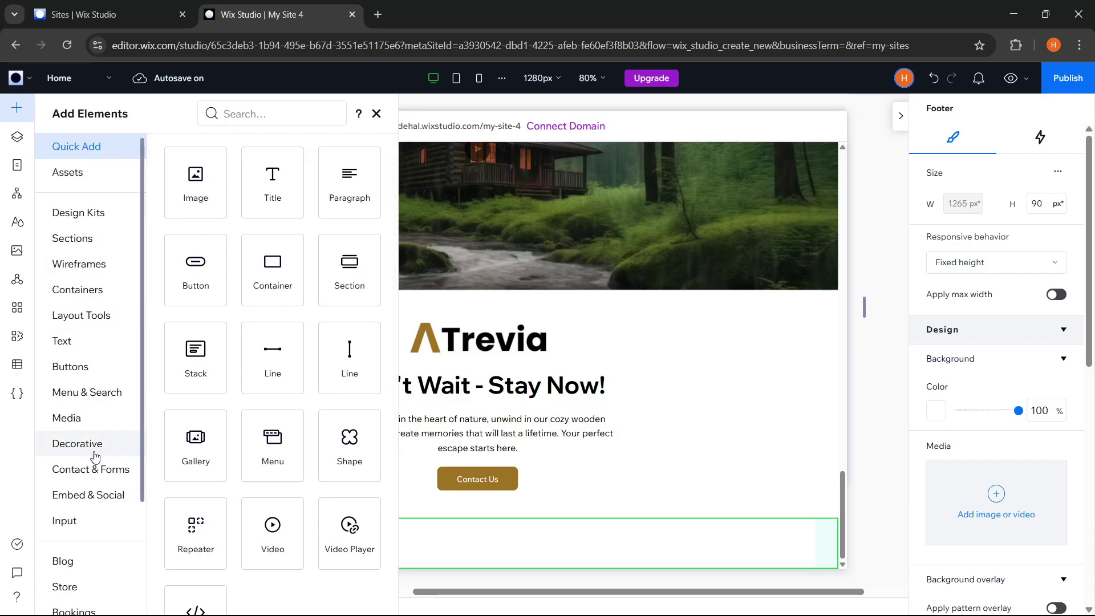
click(88, 495)
drag(333, 380, 713, 545)
click(645, 496)
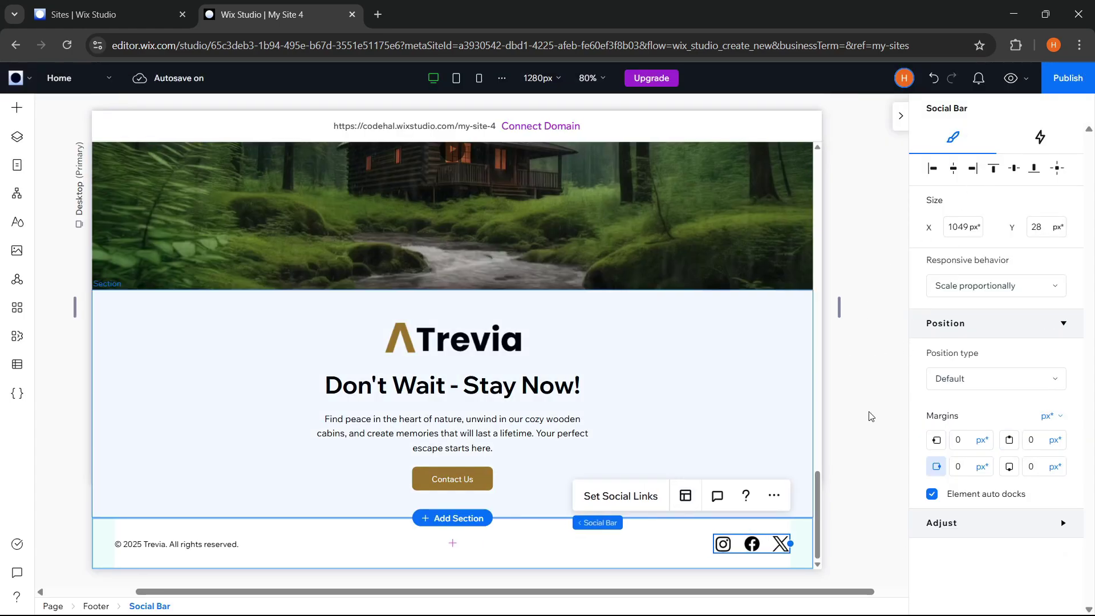
click(870, 416)
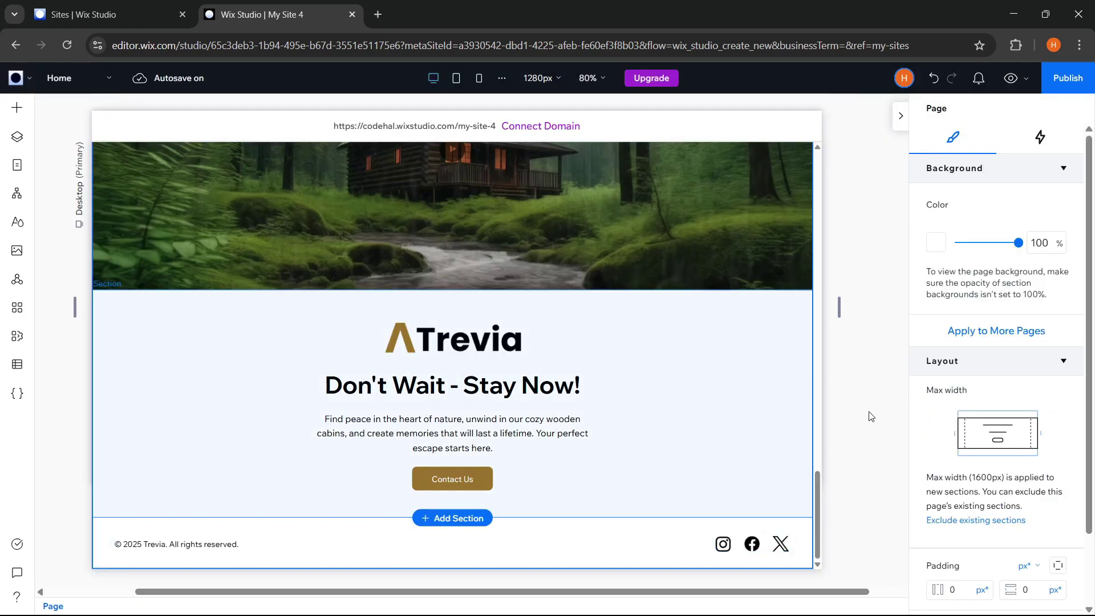
Select the Welcome to Trevia heading and add a Slide entrance animation to it.
scroll(868, 406, up, 15)
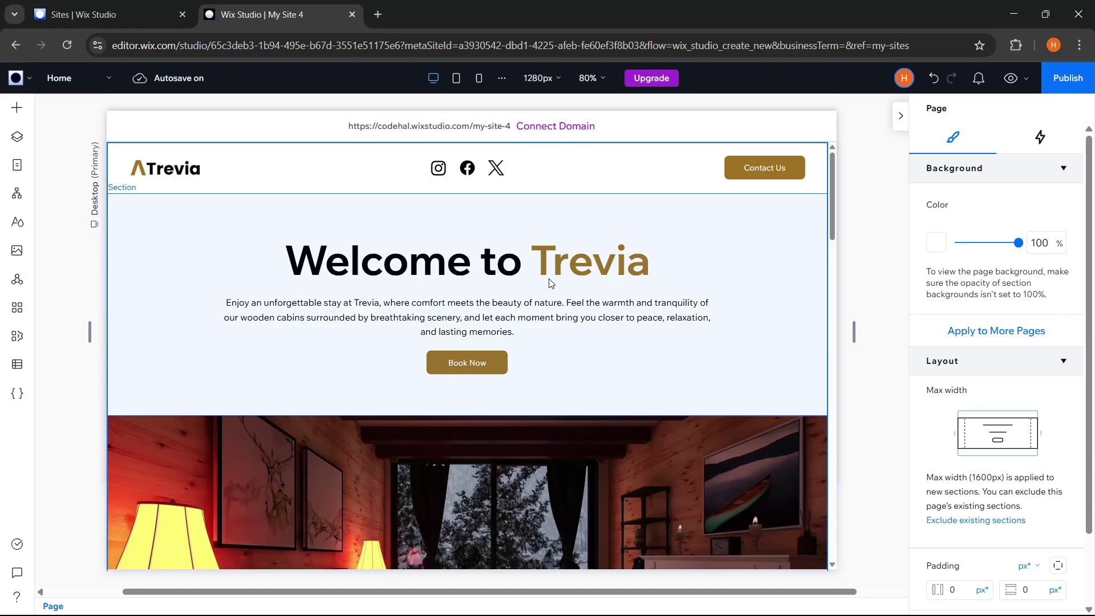
click(550, 260)
click(544, 259)
click(544, 260)
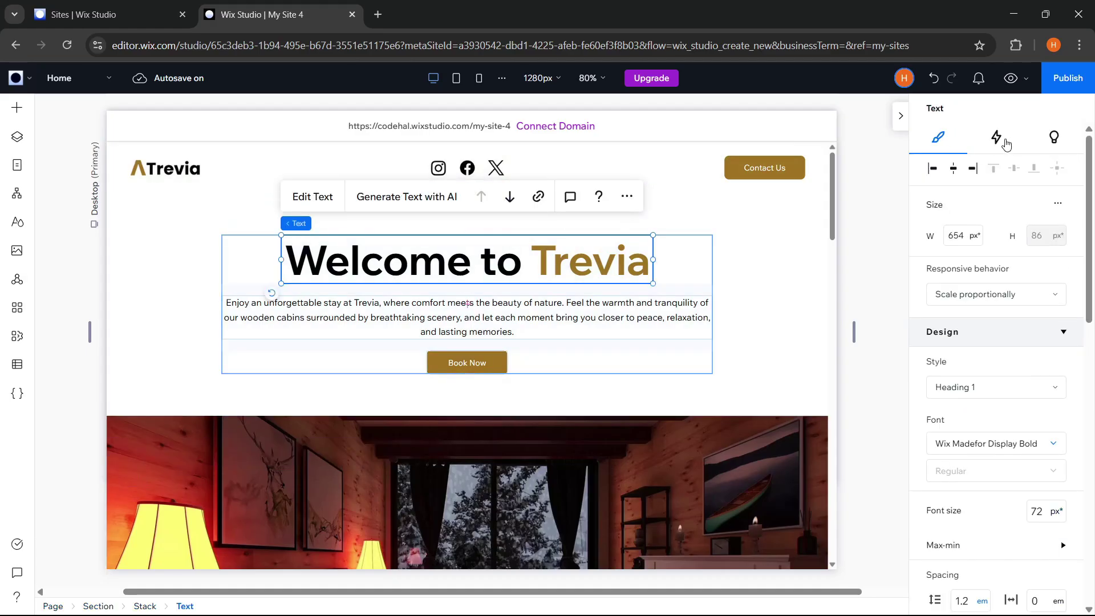
click(997, 138)
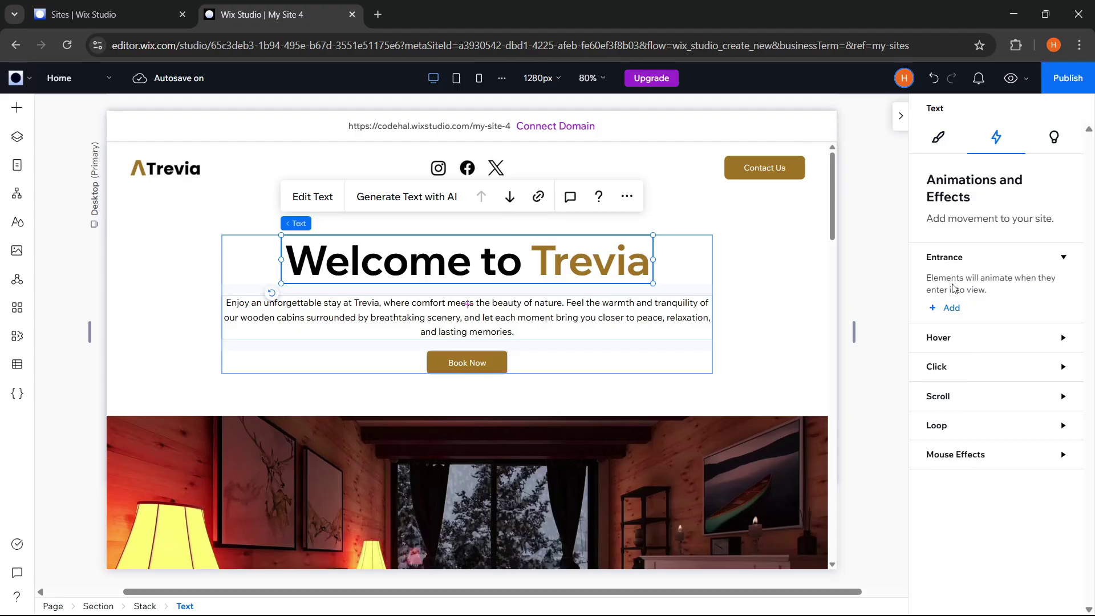
click(951, 308)
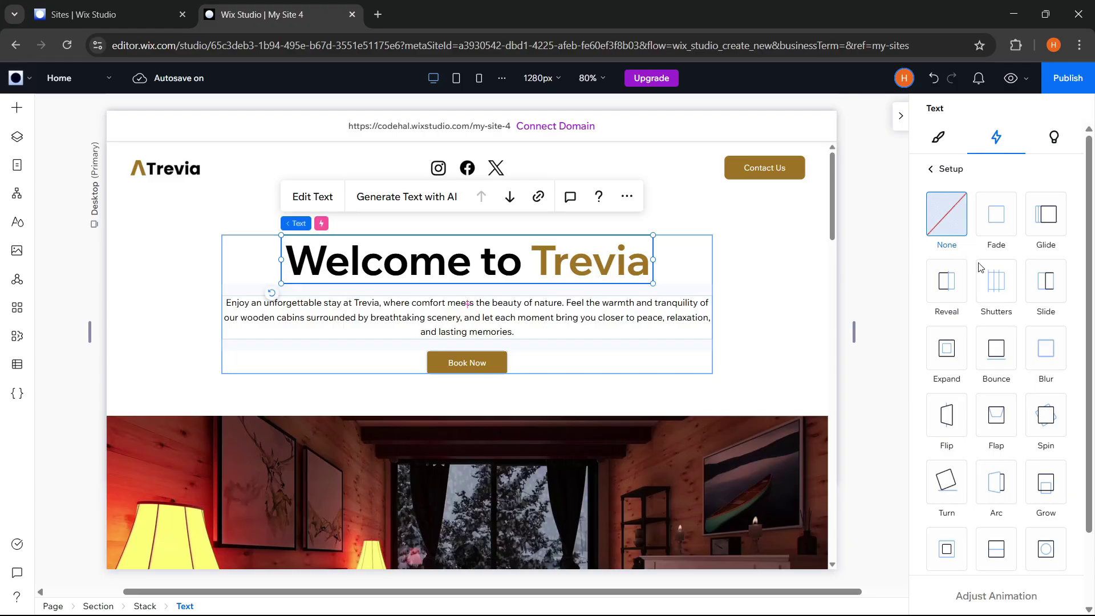
scroll(990, 285, down, 3)
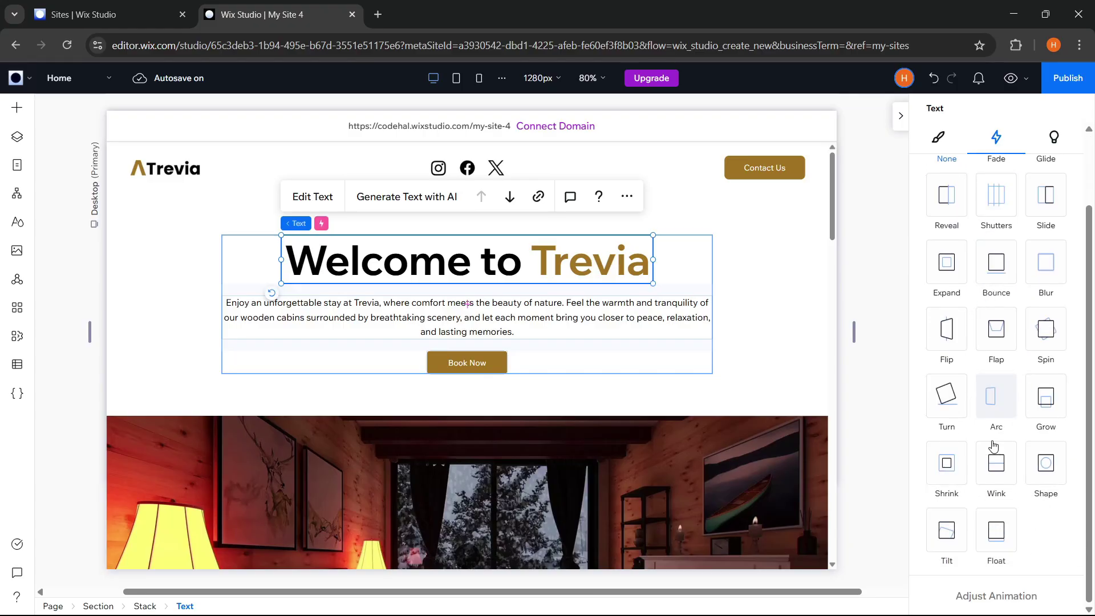
scroll(993, 445, up, 3)
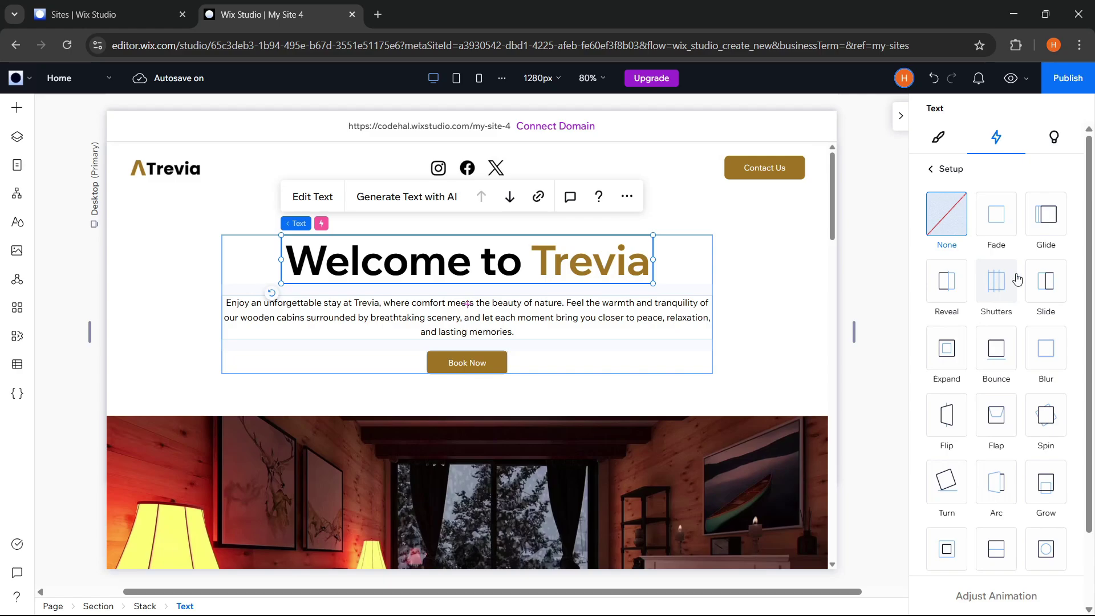
click(1050, 297)
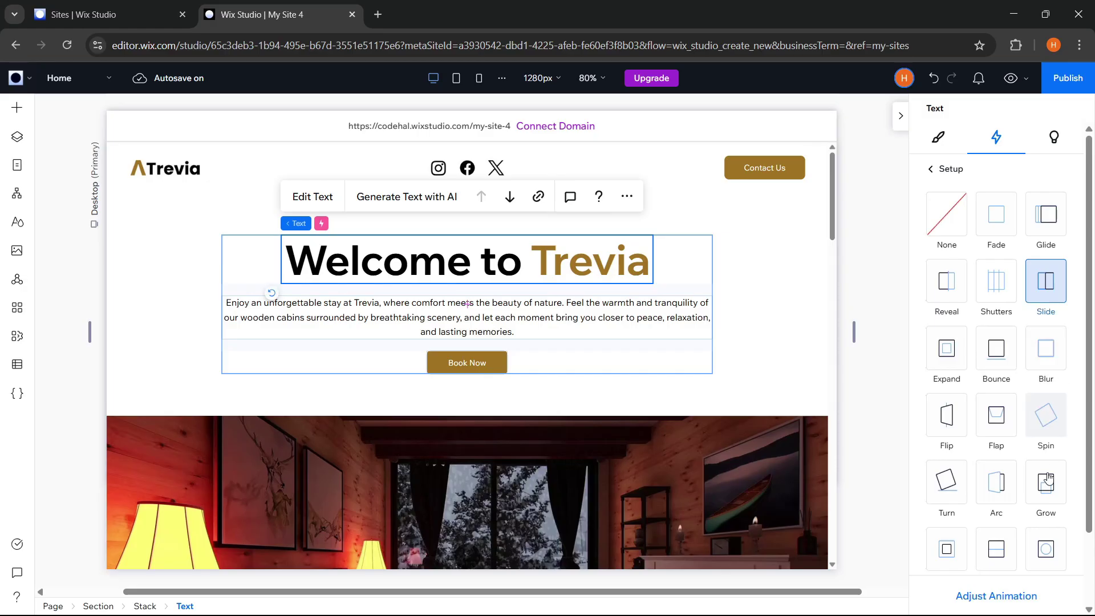
Keep the slide direction From bottom and preview the 1.2-second animation.
click(988, 599)
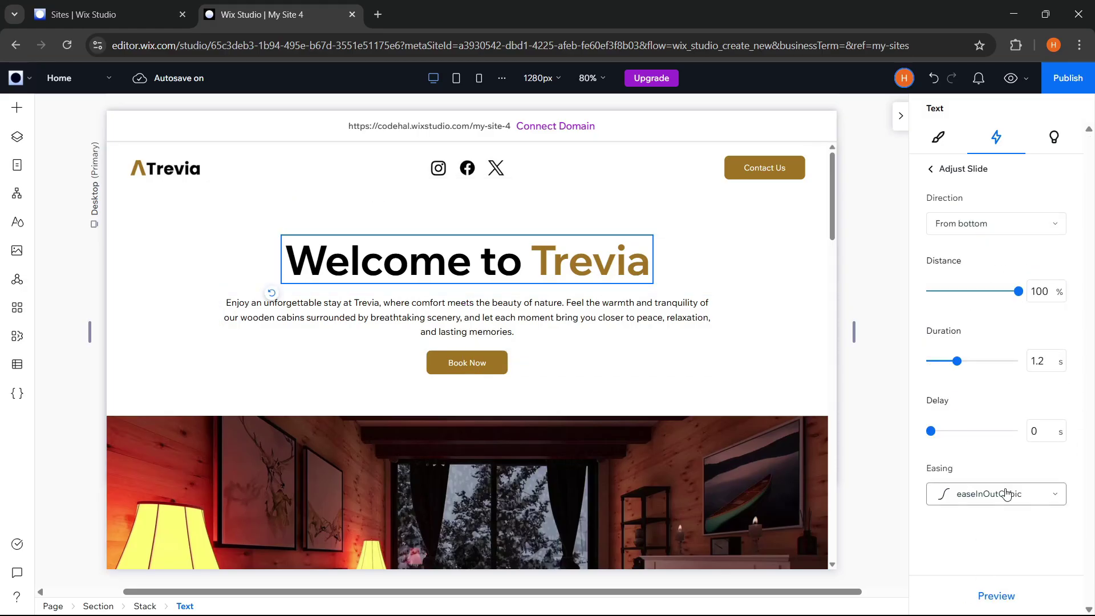
click(1002, 228)
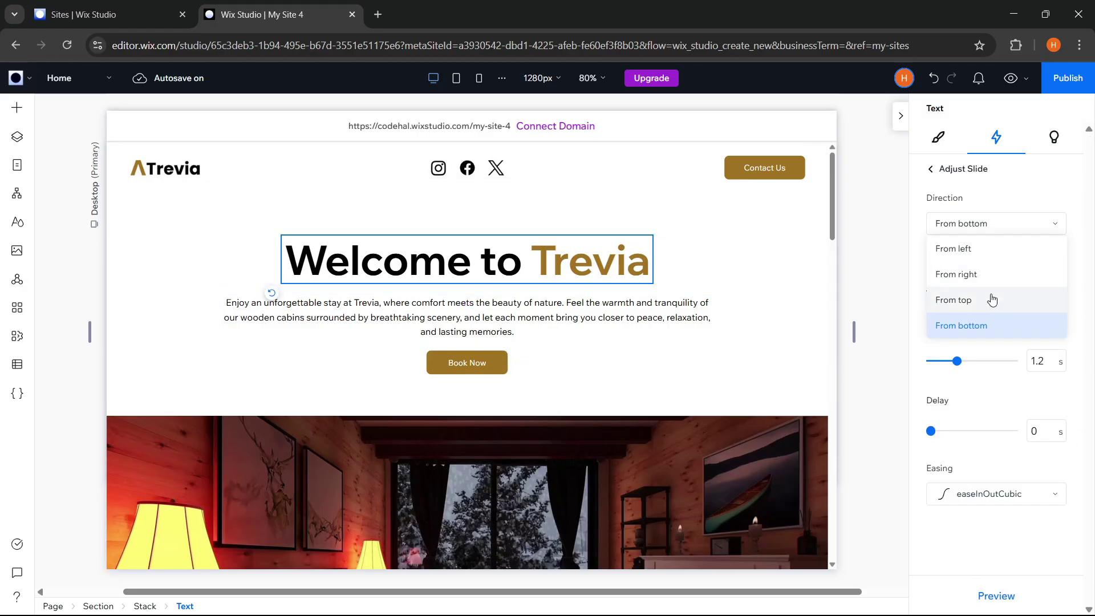
click(988, 321)
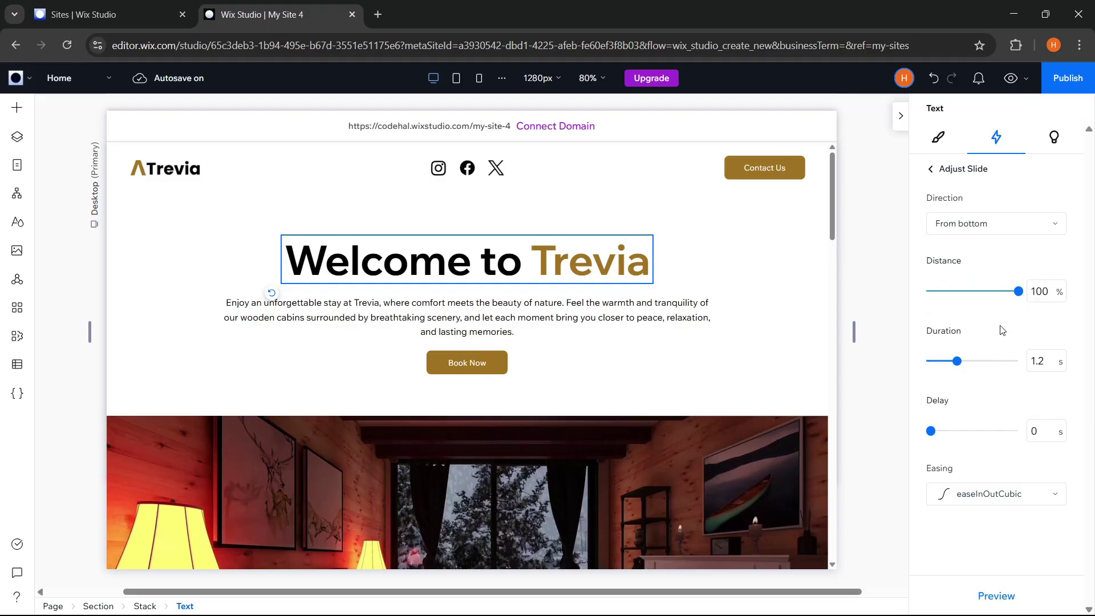
click(997, 596)
Add Slide entrance animations to the intro paragraph and the Book Now button.
click(577, 307)
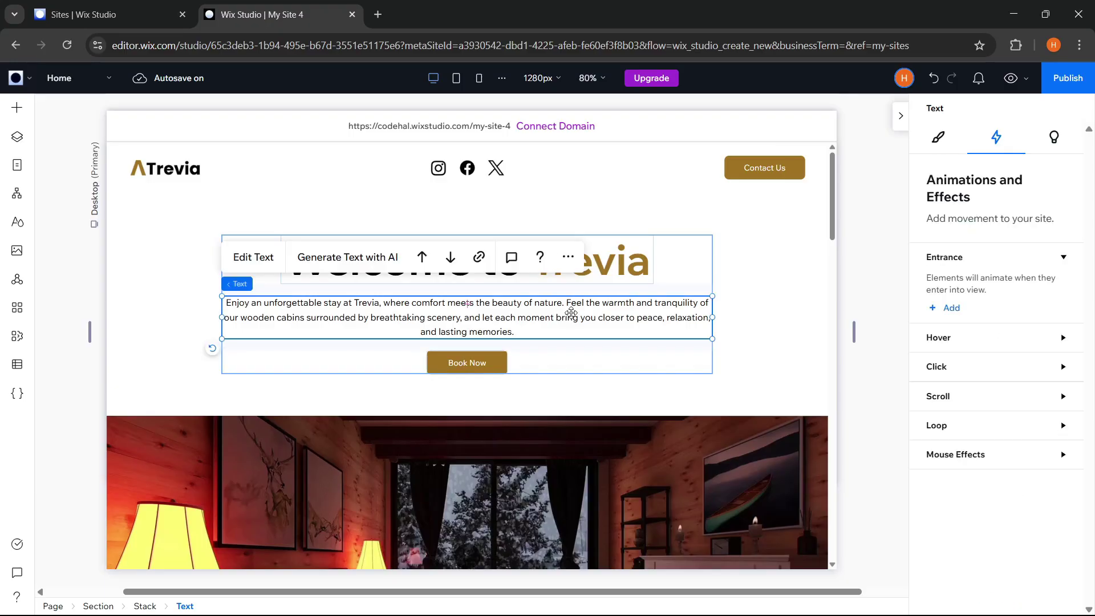
click(933, 310)
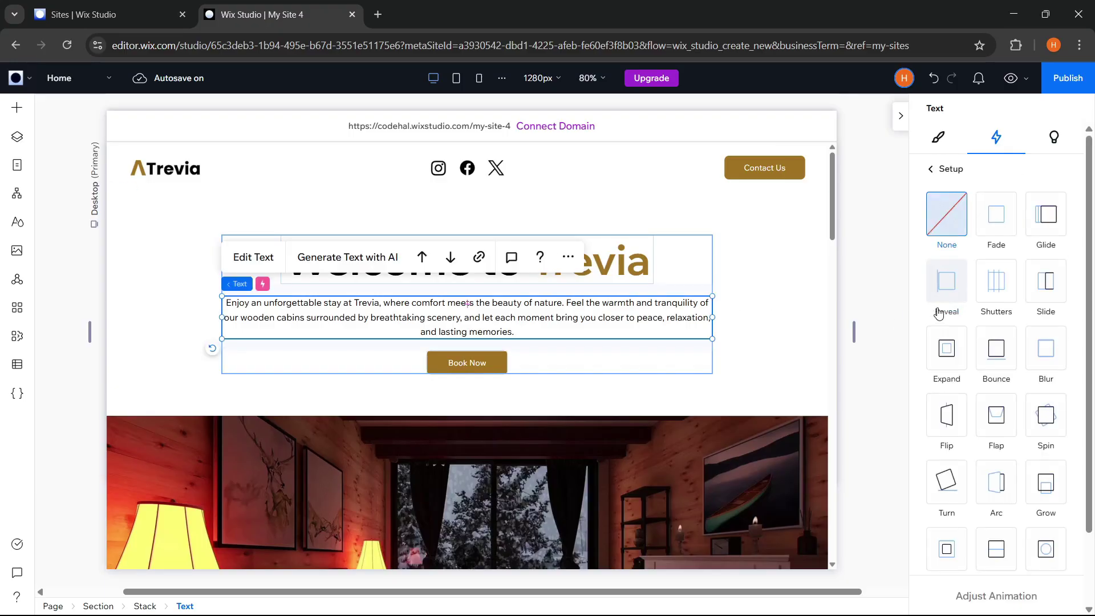
click(1032, 293)
click(466, 364)
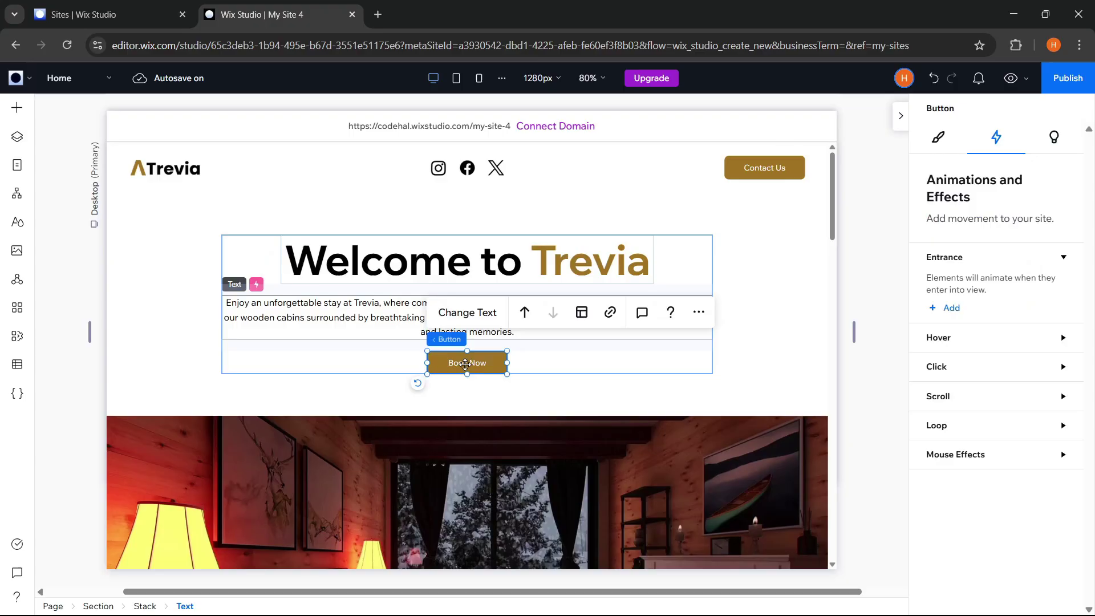
click(948, 308)
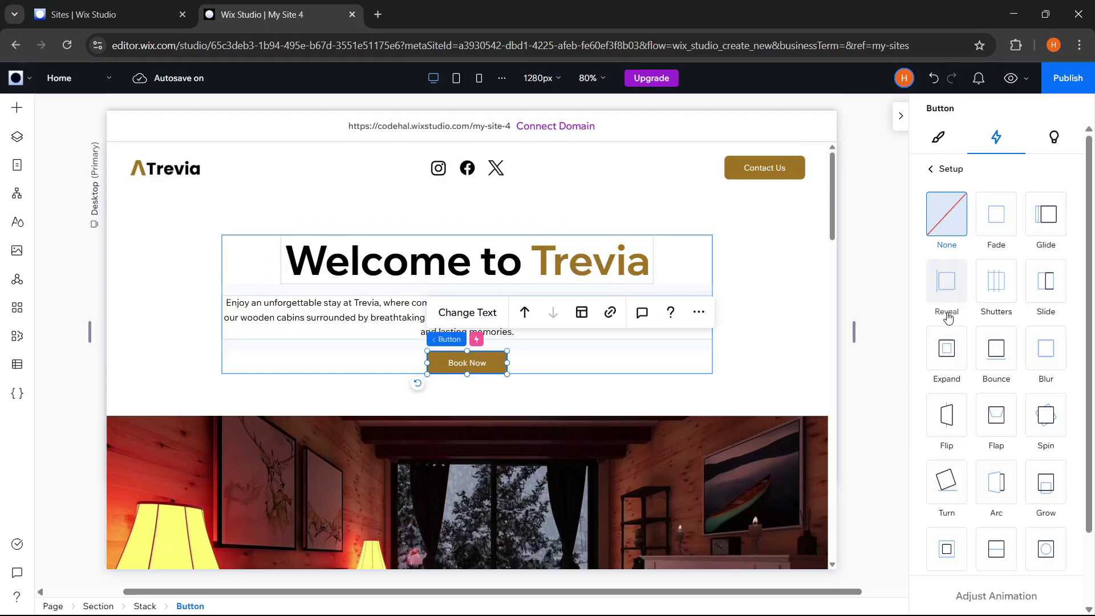
click(1055, 294)
Add a Slide entrance animation to the bedroom video, then deselect it.
scroll(744, 368, down, 2)
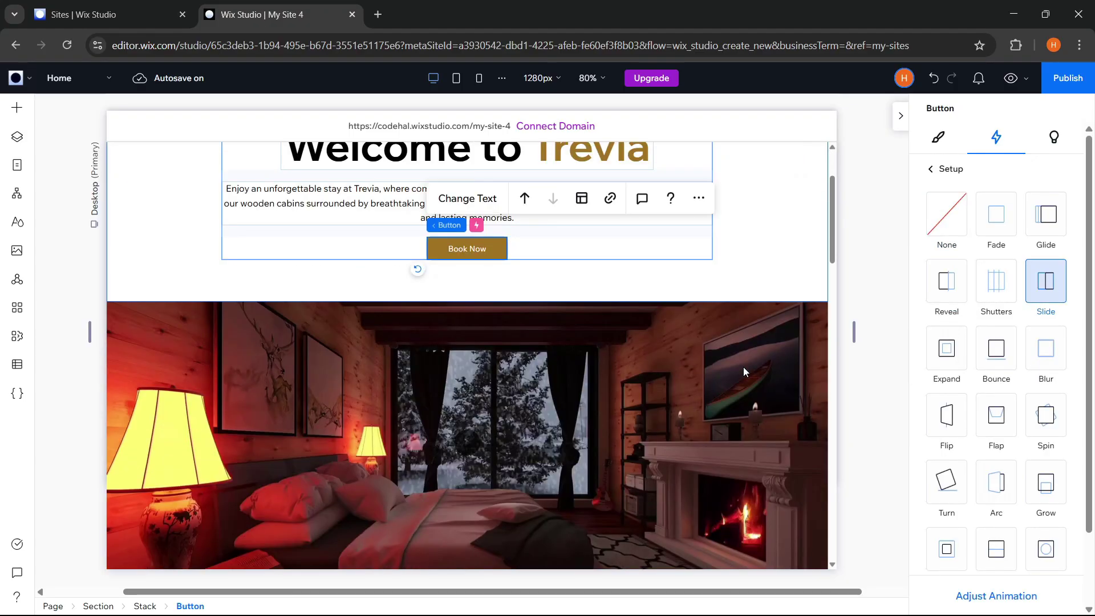
click(717, 382)
click(713, 385)
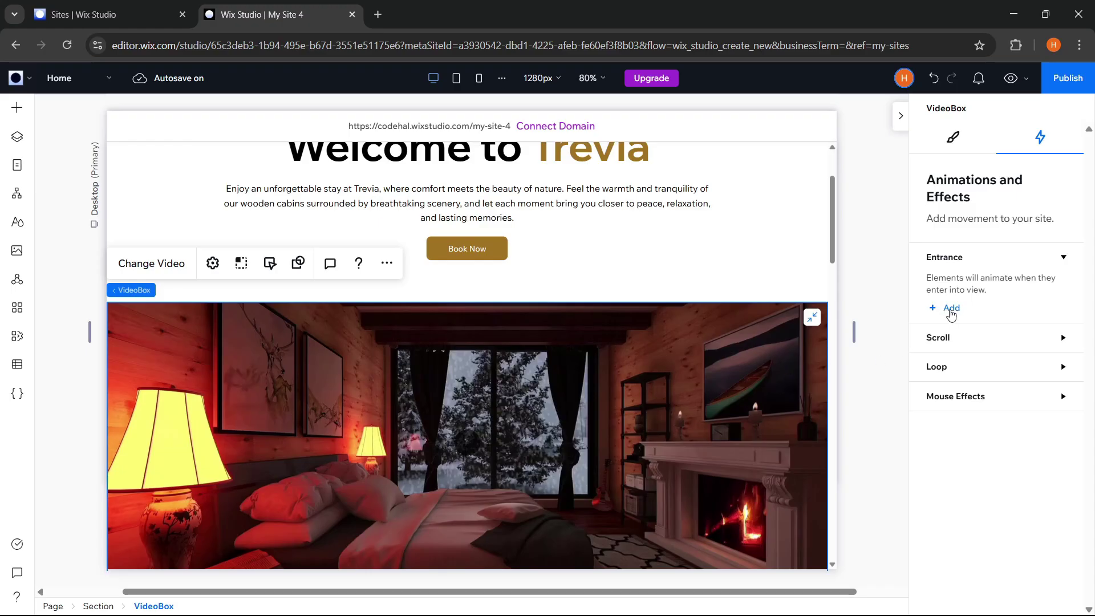
click(951, 313)
click(1045, 300)
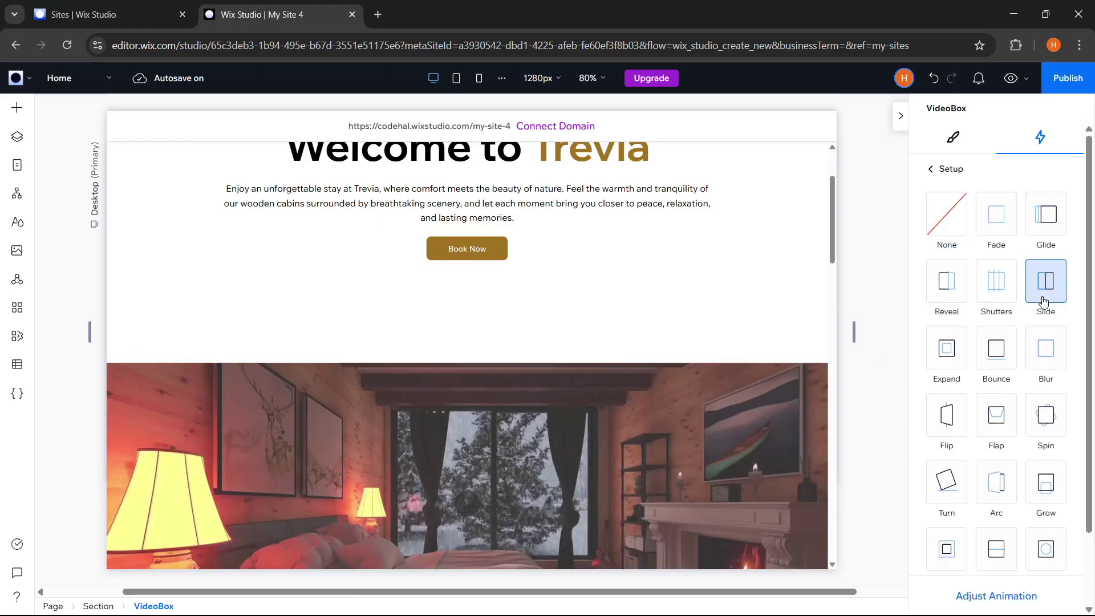
click(867, 380)
scroll(793, 433, down, 10)
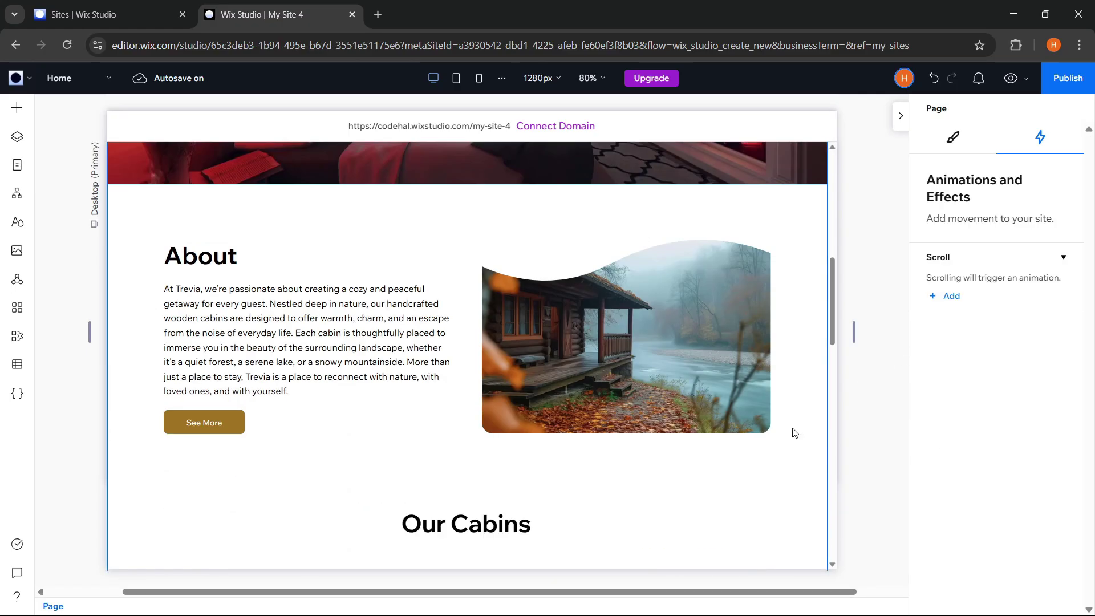
Scroll the canvas to the footer and back to the top, then enter Preview mode.
scroll(616, 375, down, 5)
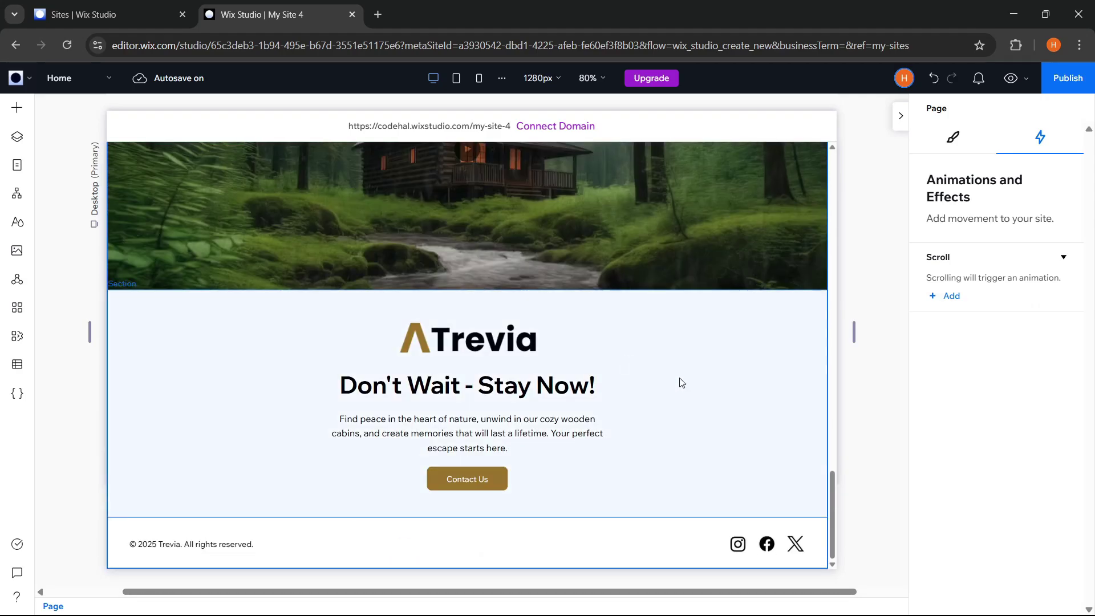
scroll(676, 400, up, 10)
scroll(680, 421, up, 10)
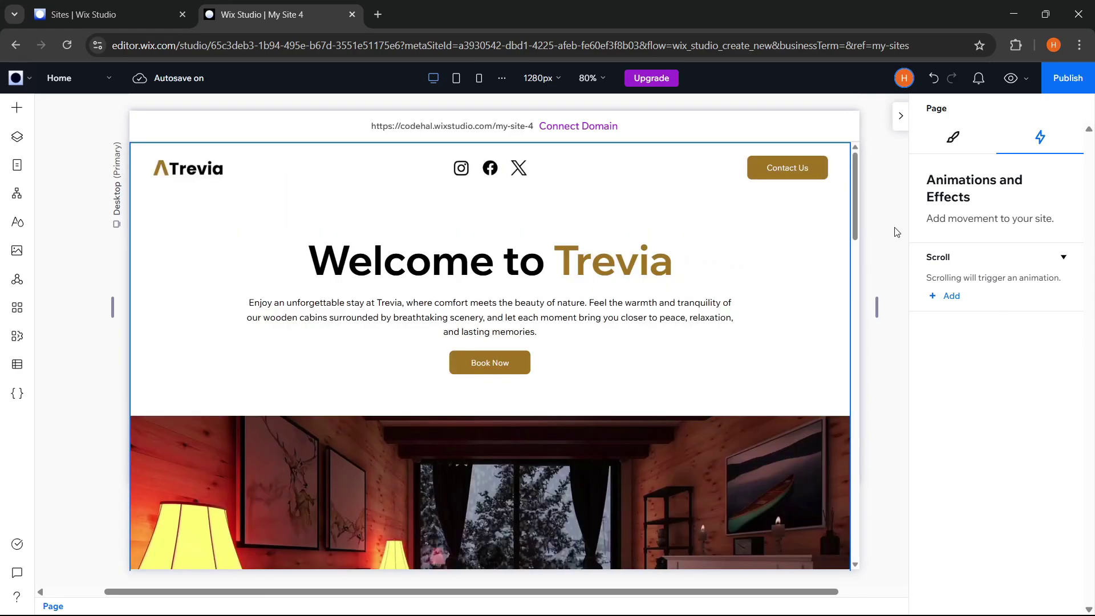
click(1010, 79)
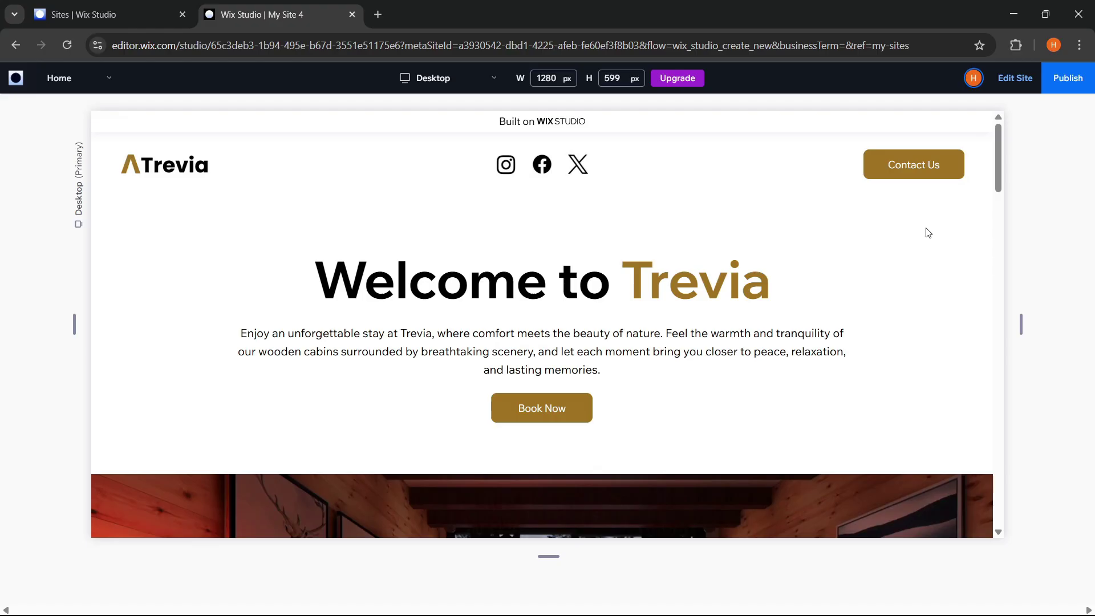
Publish the site, keeping the free Wix Studio domain with the my-site-4 address.
click(1067, 81)
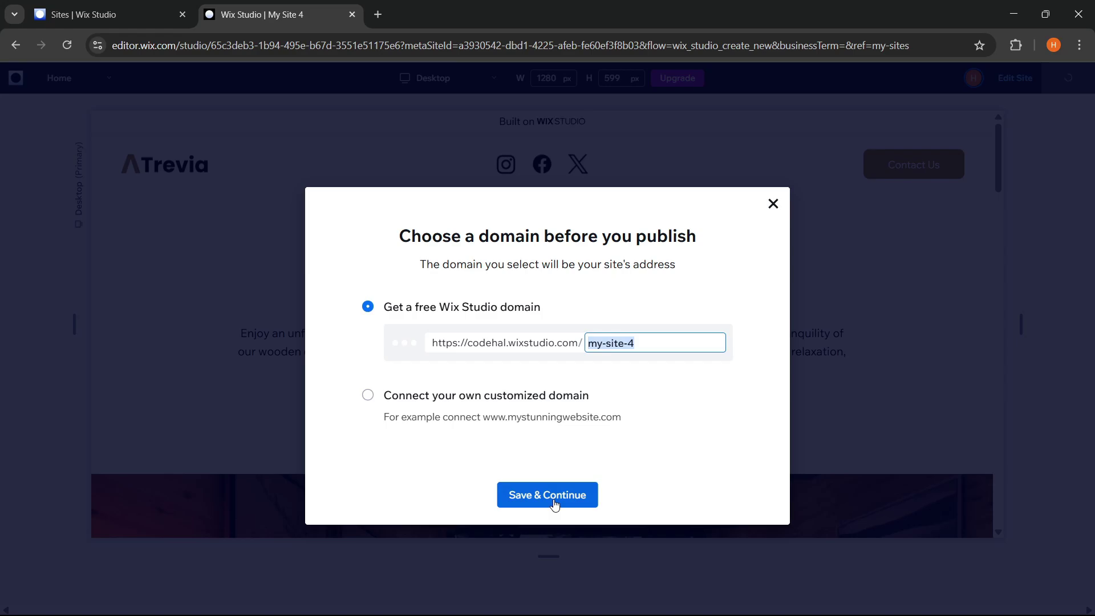
click(555, 505)
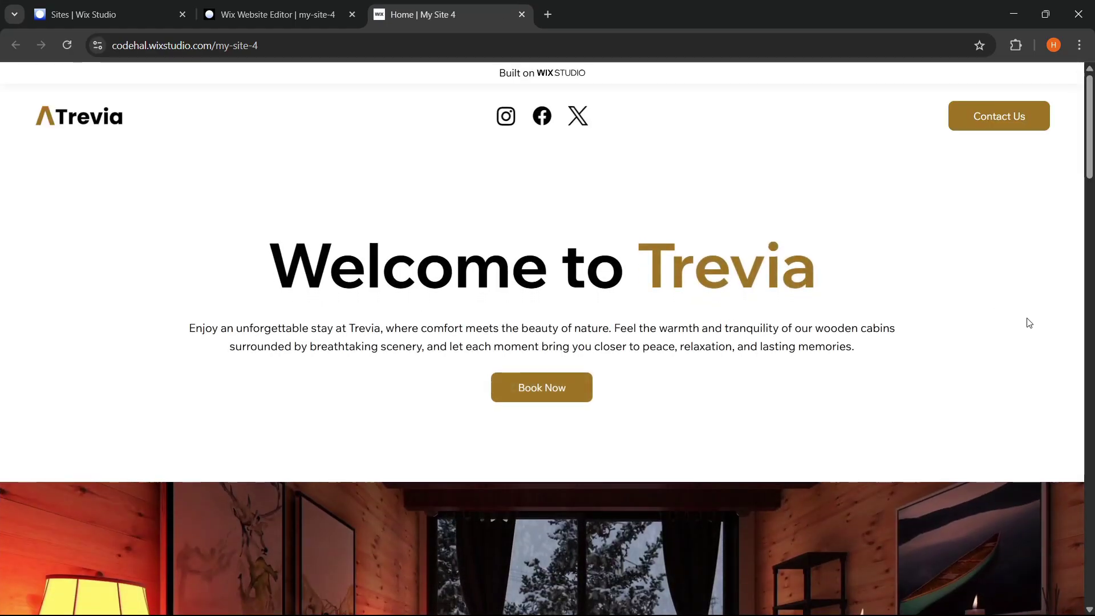
Scroll the live site past hero, About, Our Cabins and call-to-action to the footer, then back up.
scroll(1027, 320, down, 10)
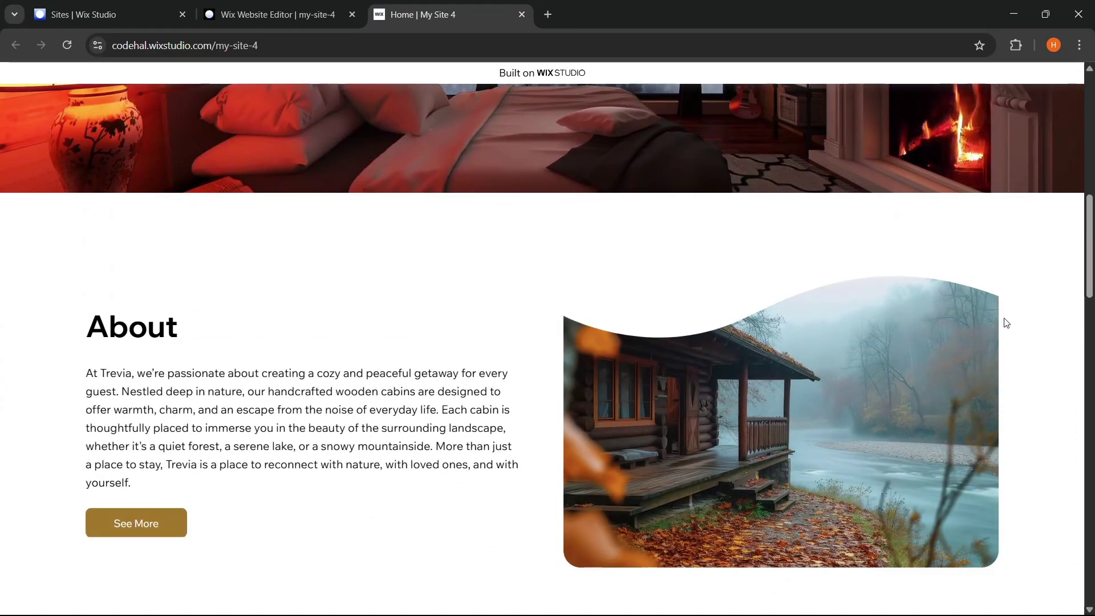
scroll(1006, 323, down, 8)
scroll(1005, 323, down, 9)
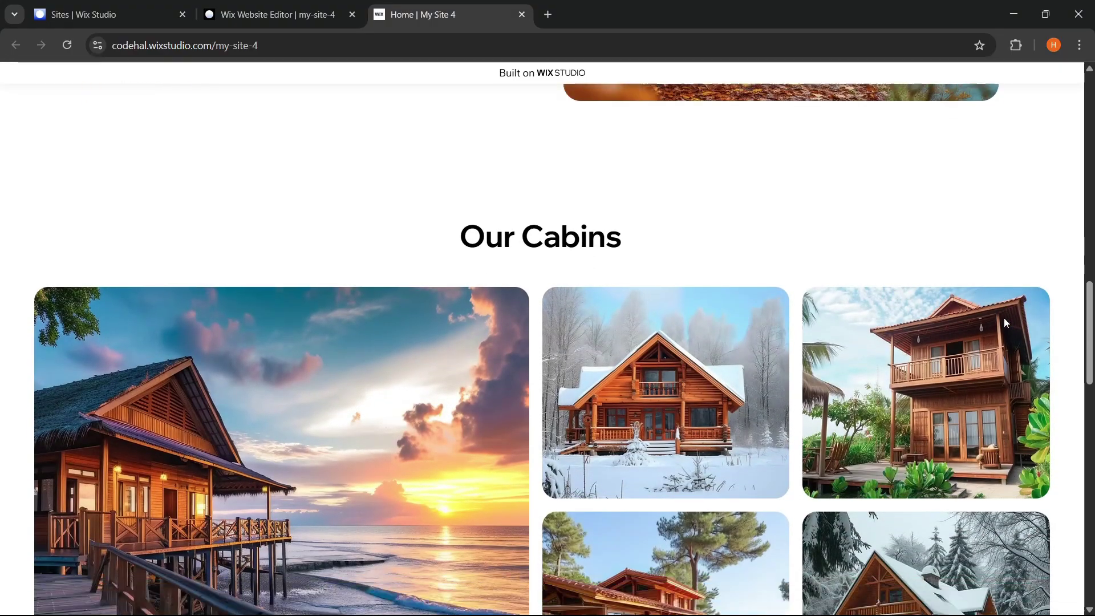
scroll(925, 327, down, 10)
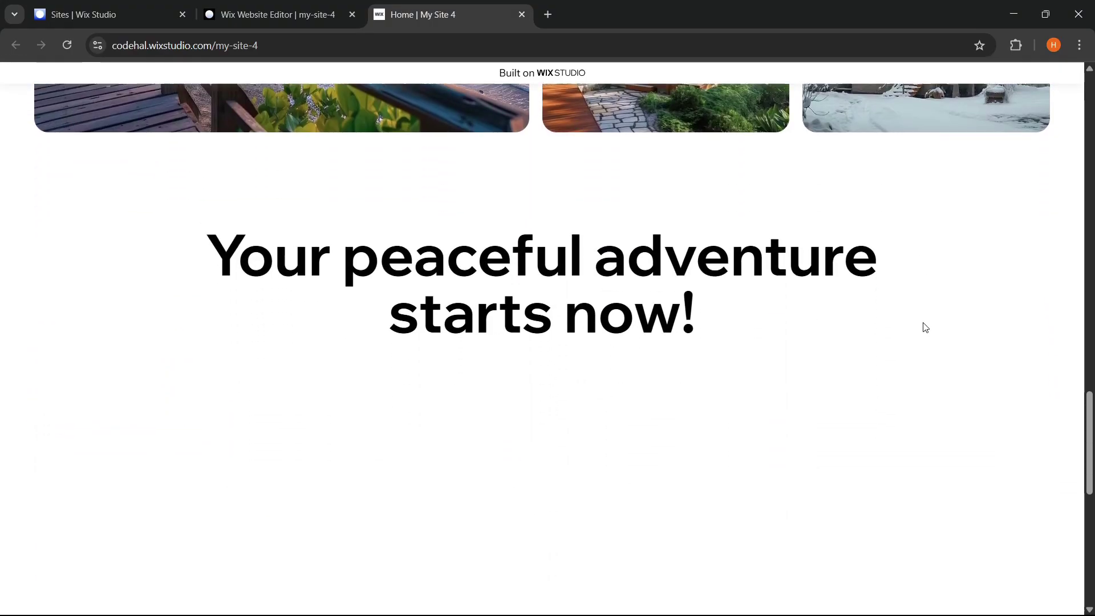
scroll(925, 327, down, 2)
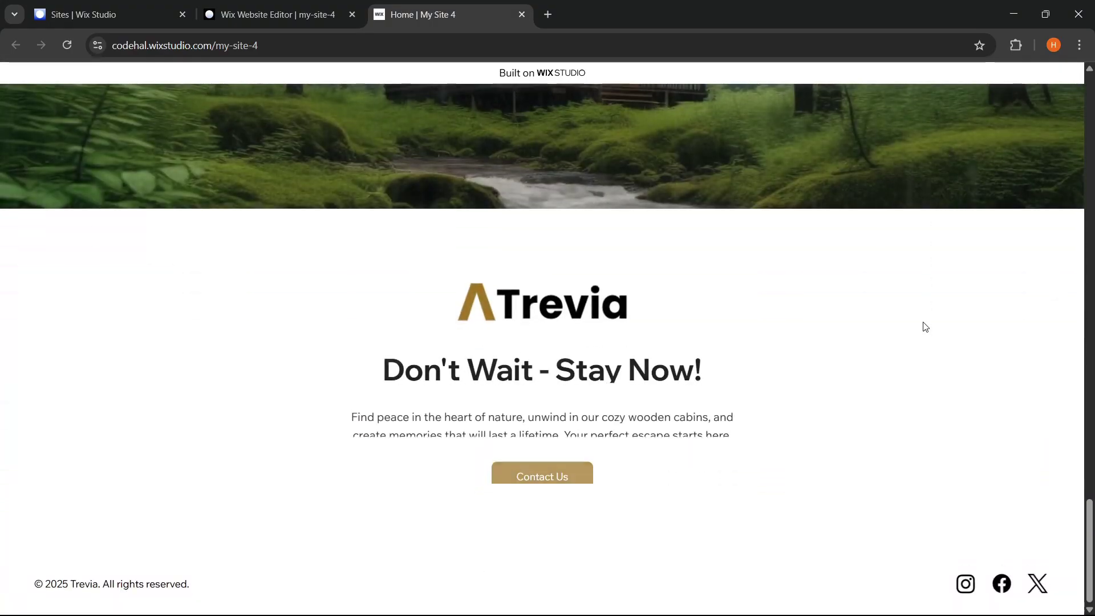
scroll(828, 502, up, 10)
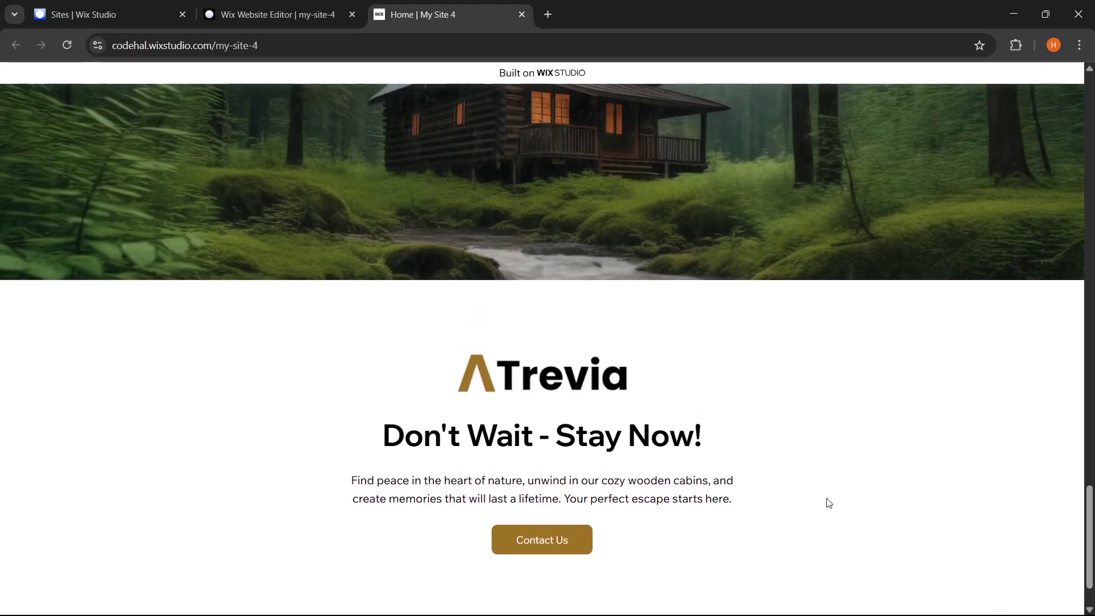
scroll(828, 500, up, 10)
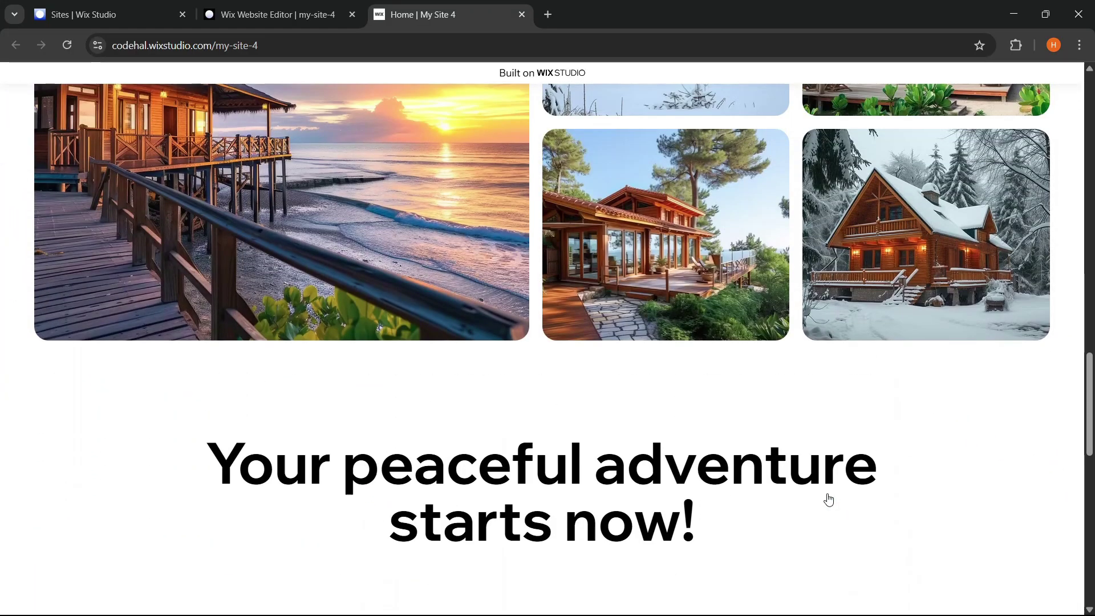
scroll(829, 494, up, 10)
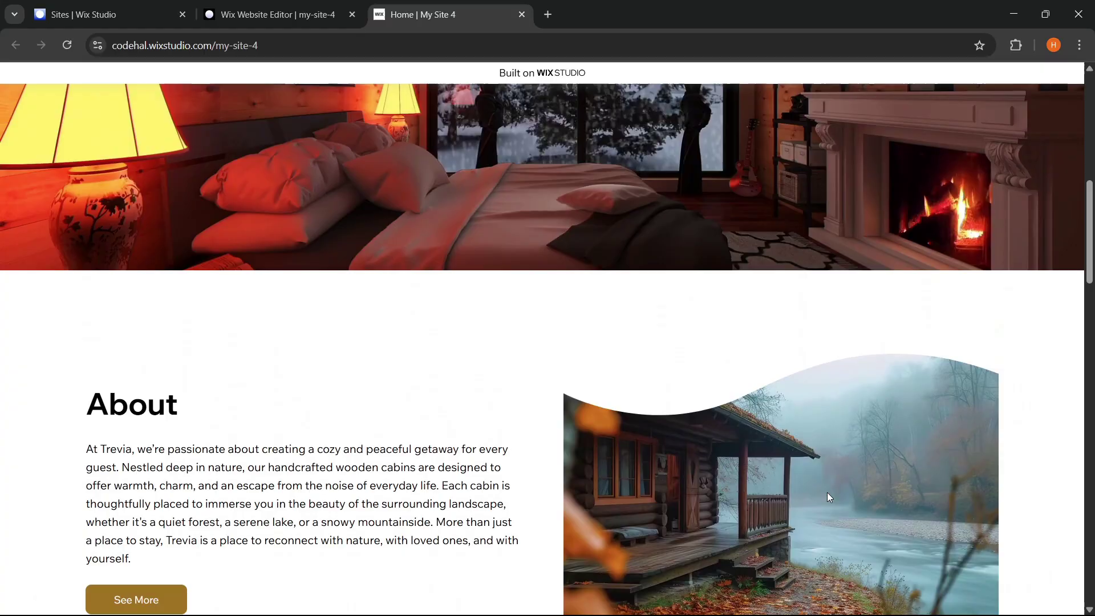